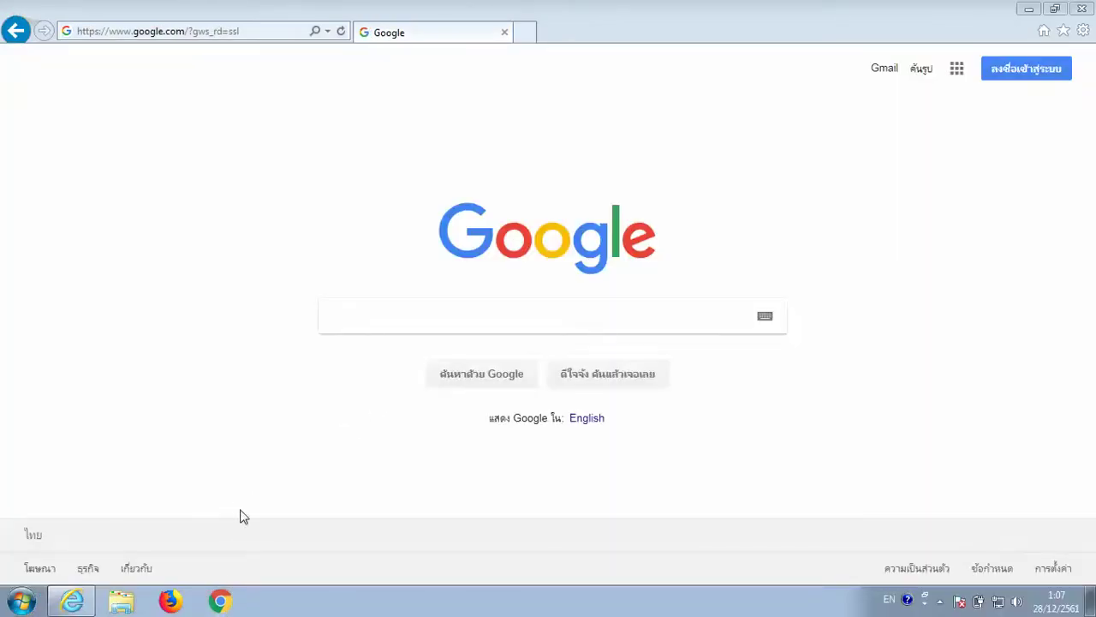
Search Google for gmail.com and dismiss the colour-scheme notification
click(394, 315)
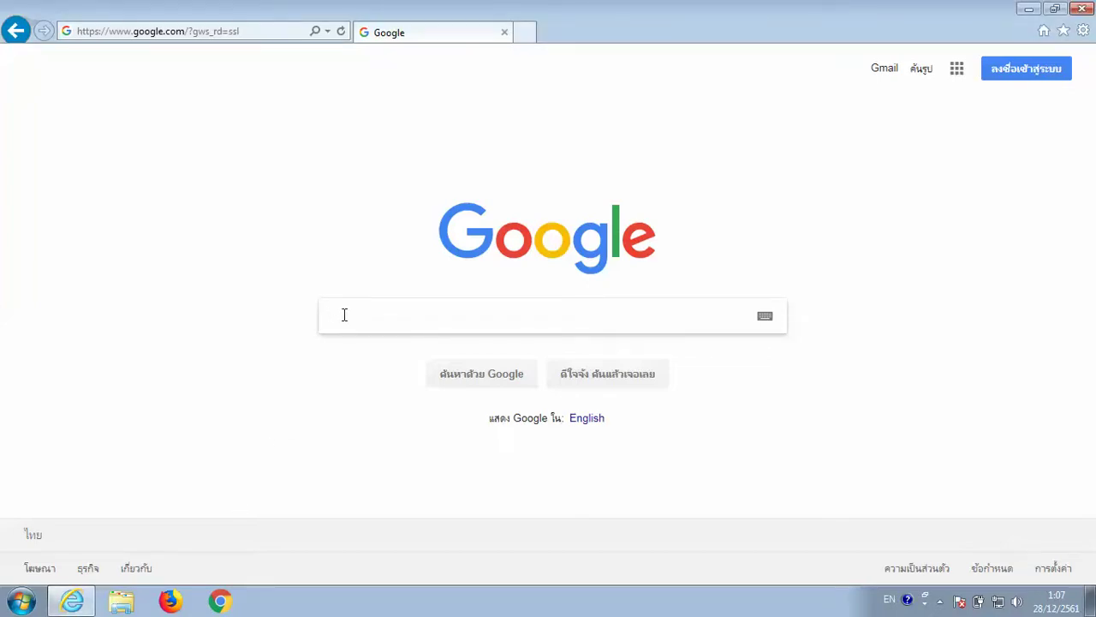
text(gmail.com)
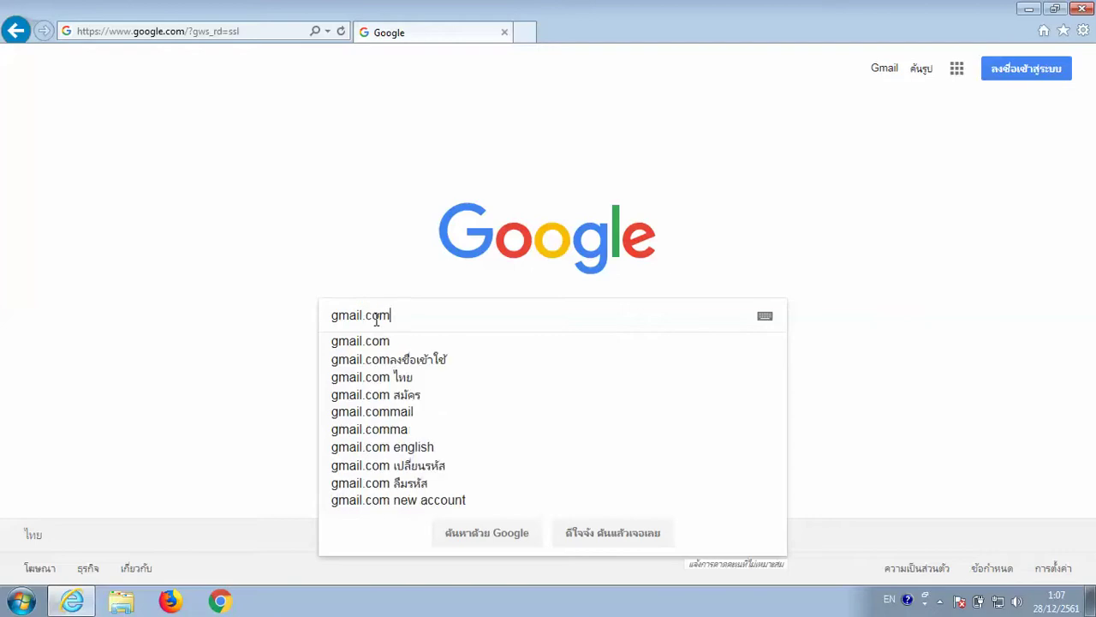
key(Return)
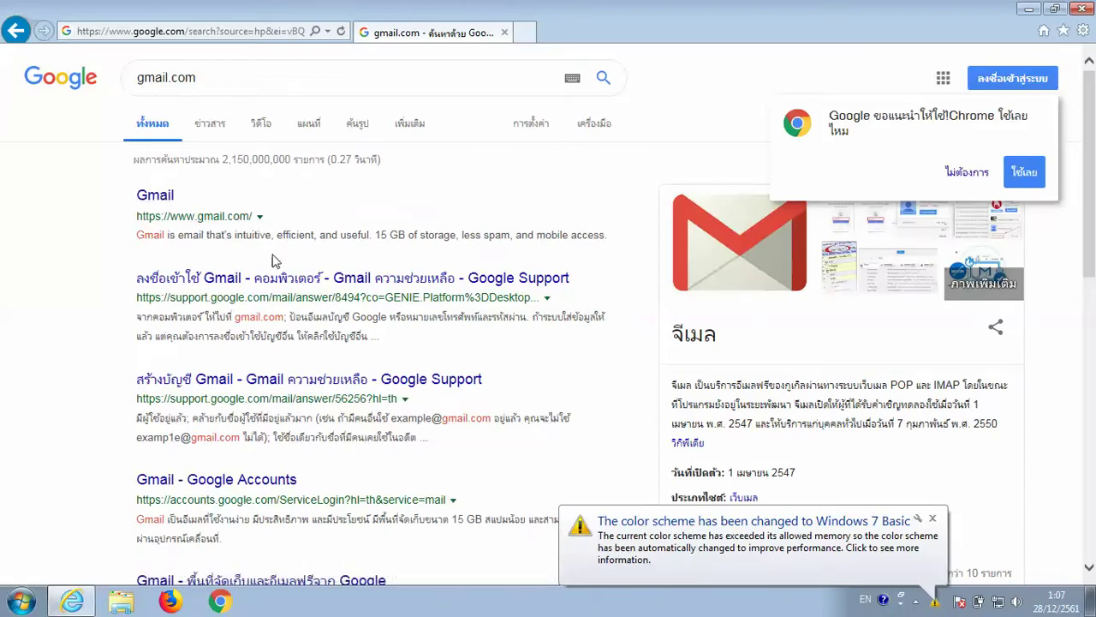
click(933, 518)
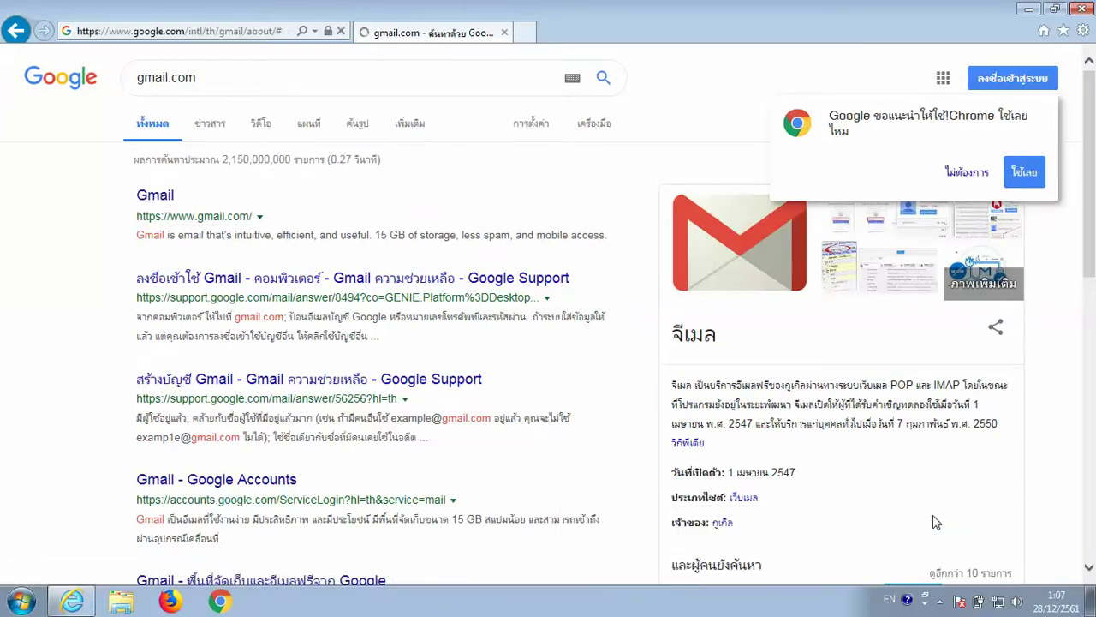
Open the Gmail result and start creating a new Google account
click(162, 195)
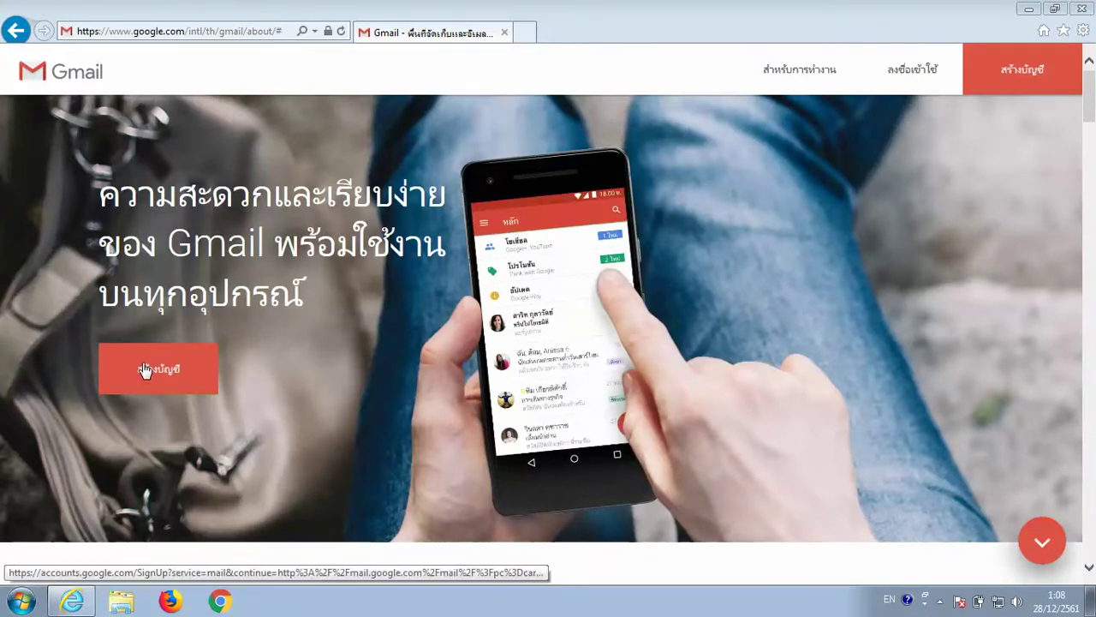
click(160, 391)
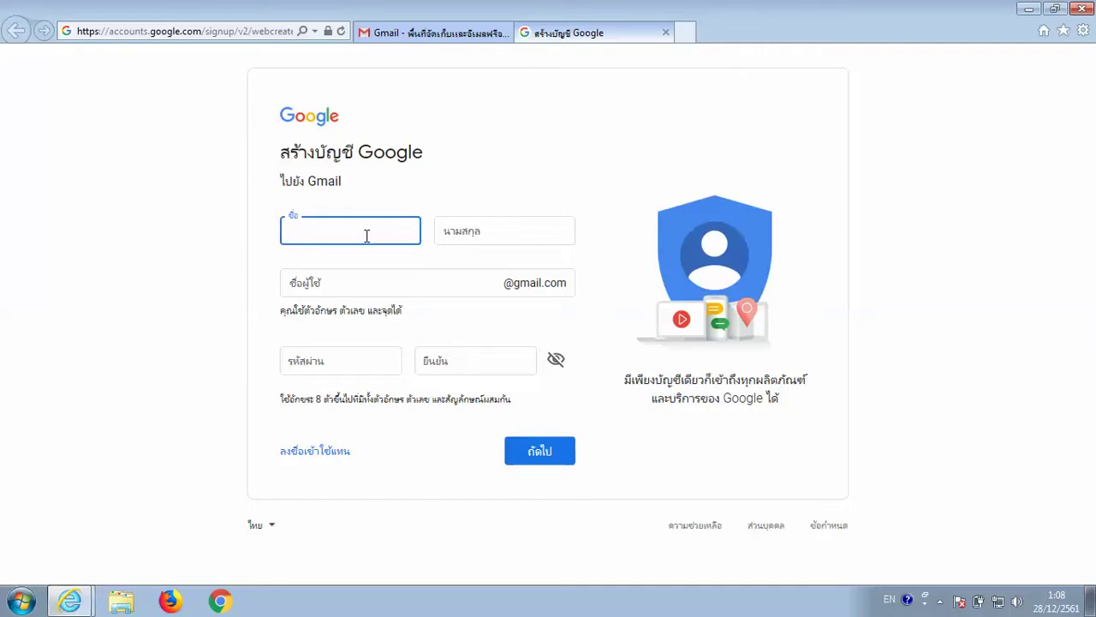
Enter the first and last name in the sign-up form
text(Zeed)
key(BackSpace)
key(BackSpace)
text(ed)
key(Tab)
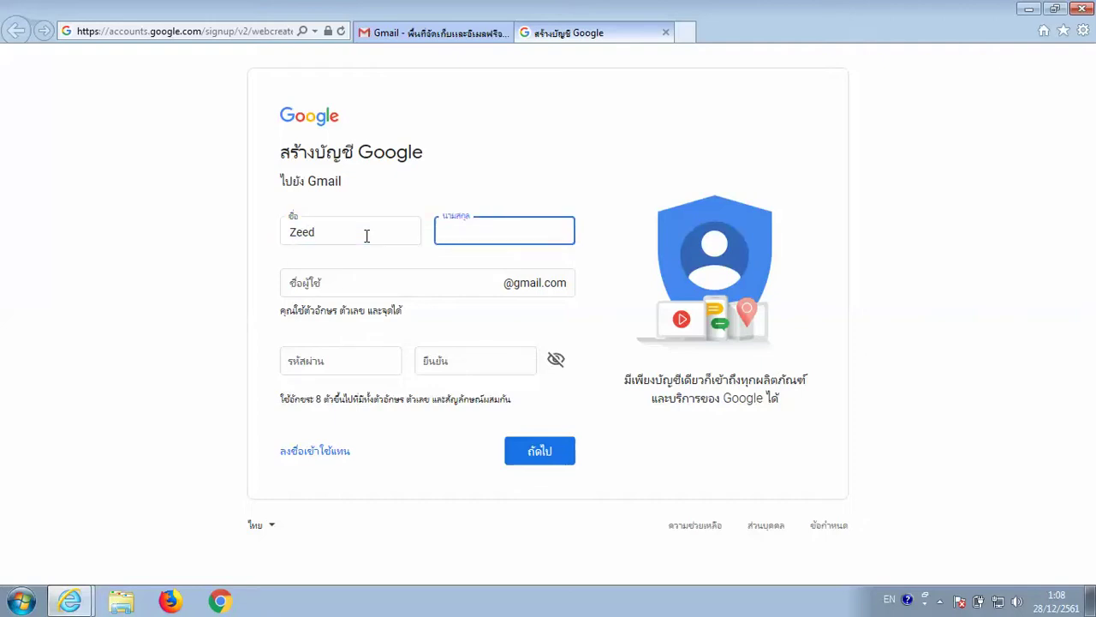
text(studio)
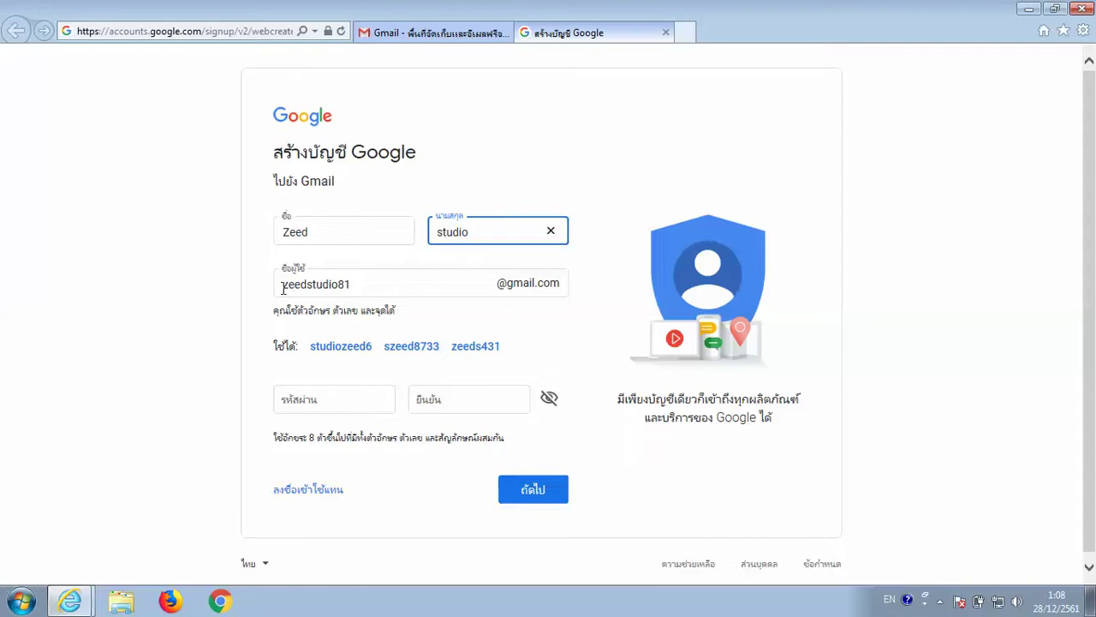
Change the suggested username's final digit to 8 so it ends in 88
drag(283, 287, 355, 289)
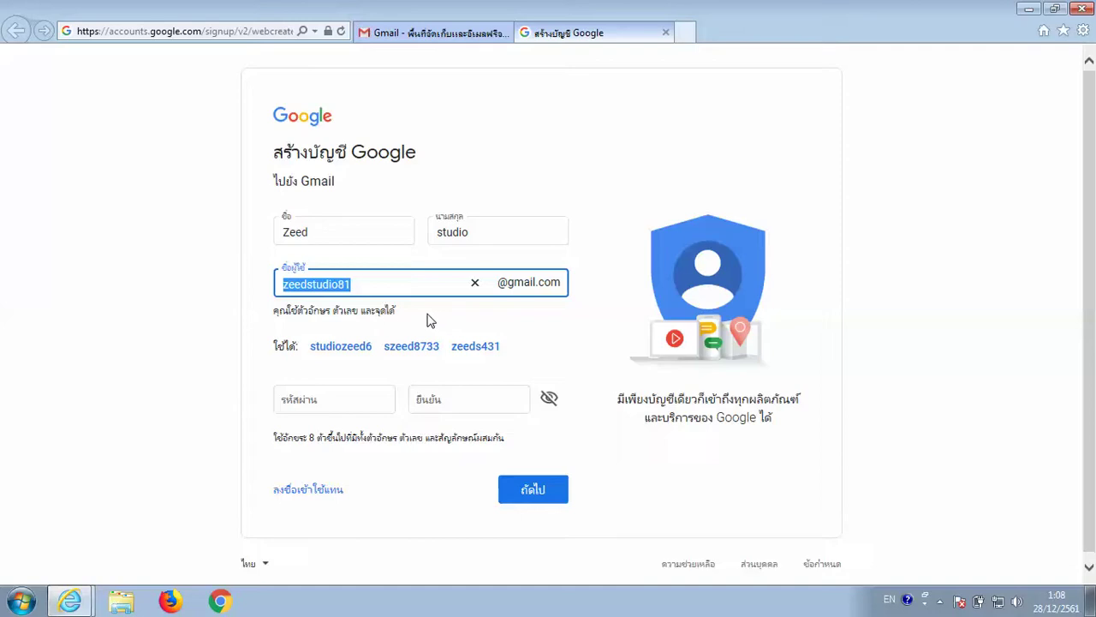
key(End)
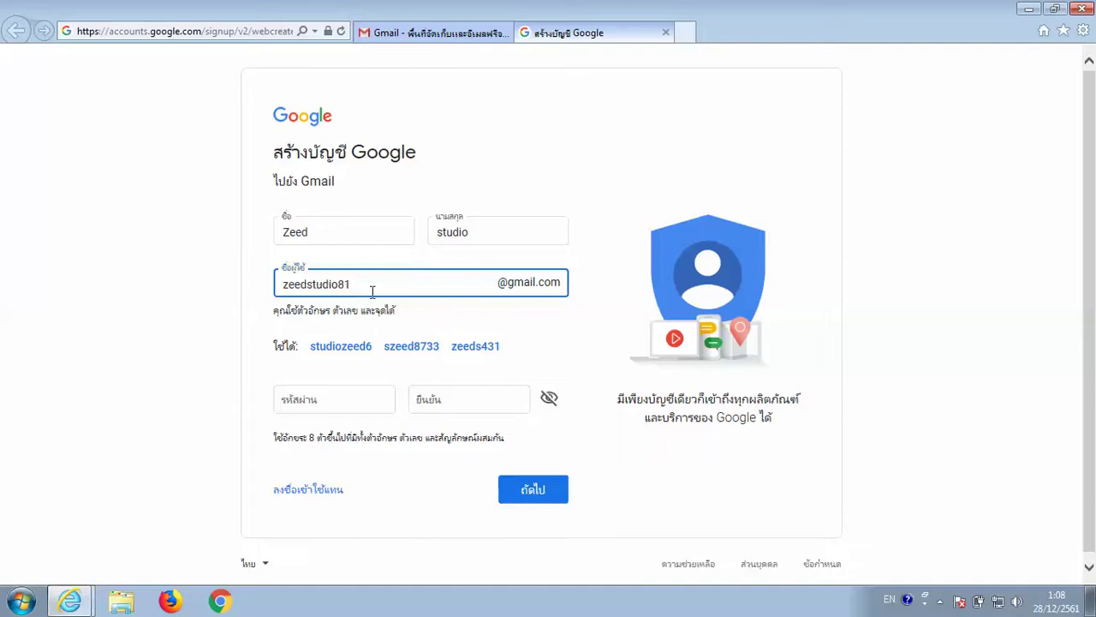
click(364, 401)
drag(337, 284, 356, 291)
click(334, 399)
click(371, 283)
key(BackSpace)
text(8)
click(409, 329)
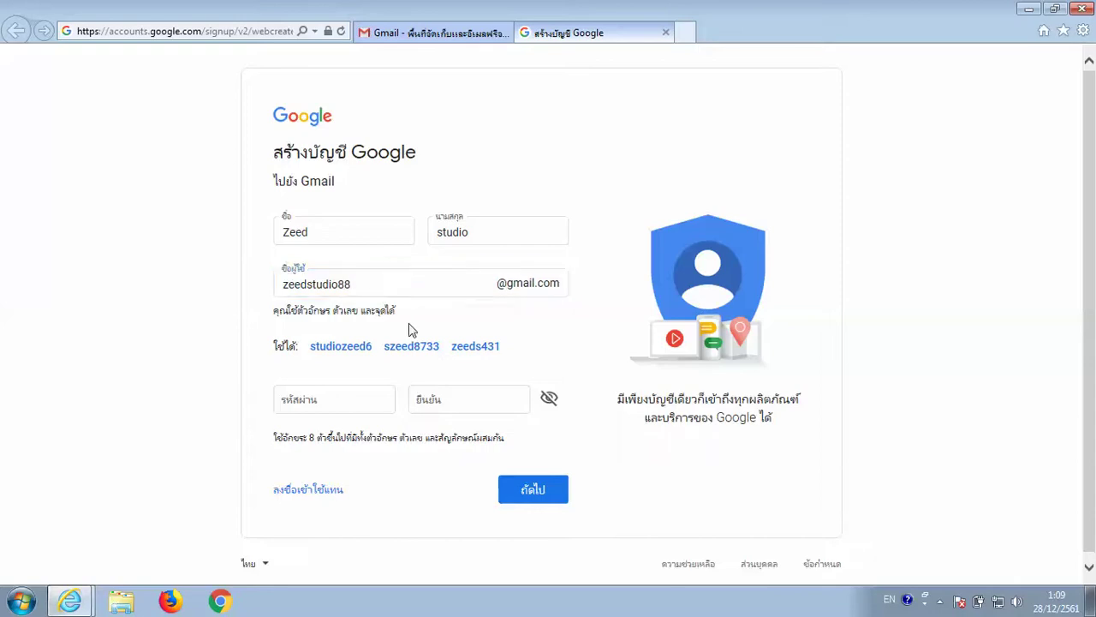
click(351, 407)
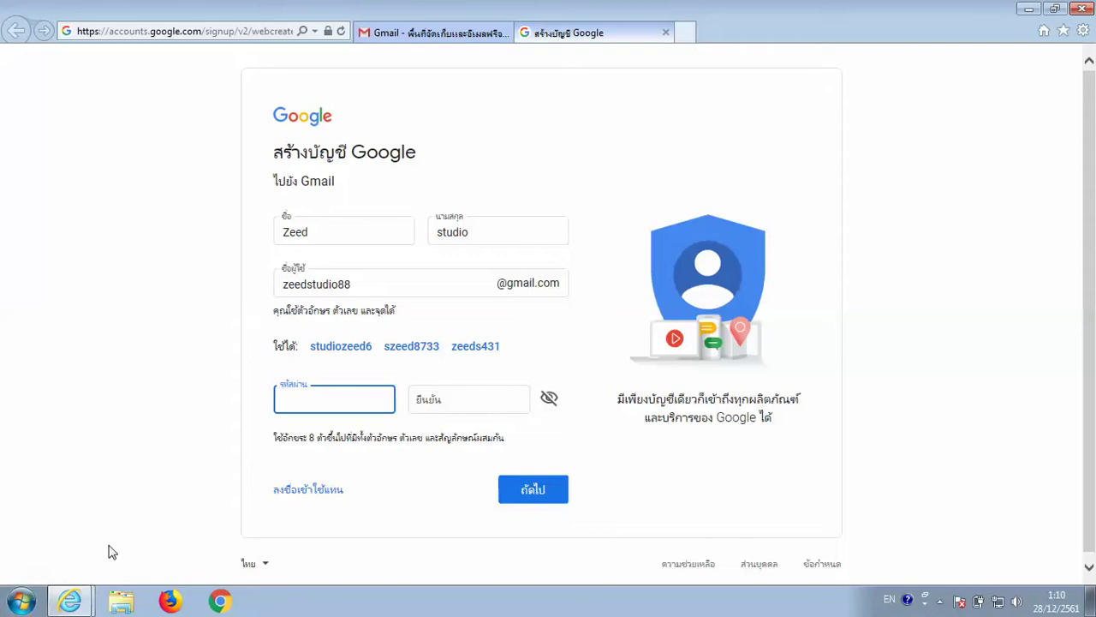
click(21, 600)
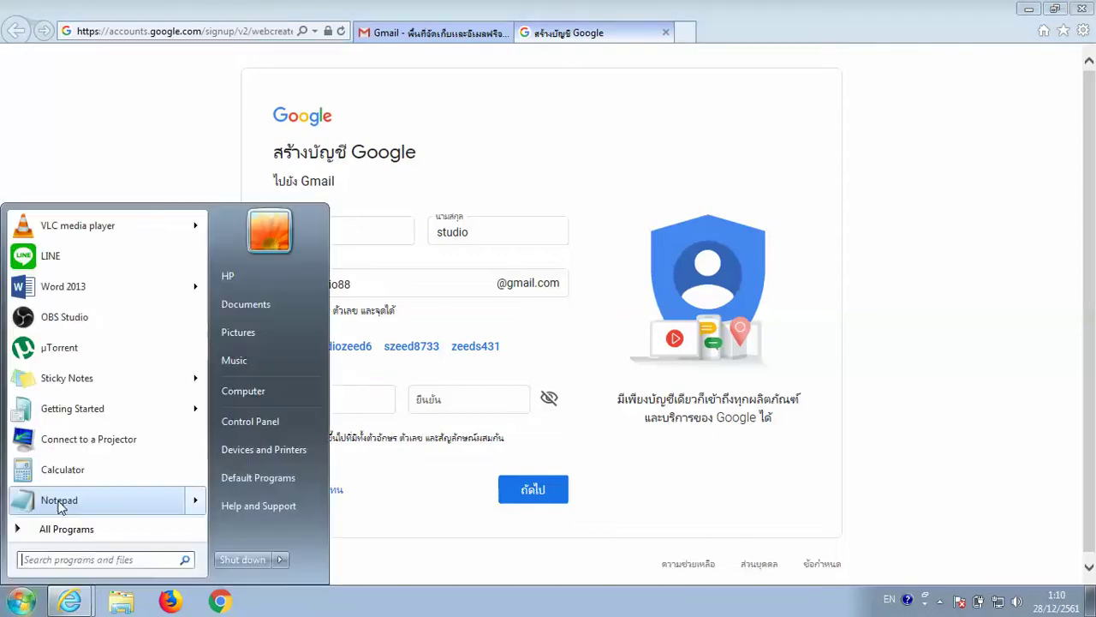
click(61, 506)
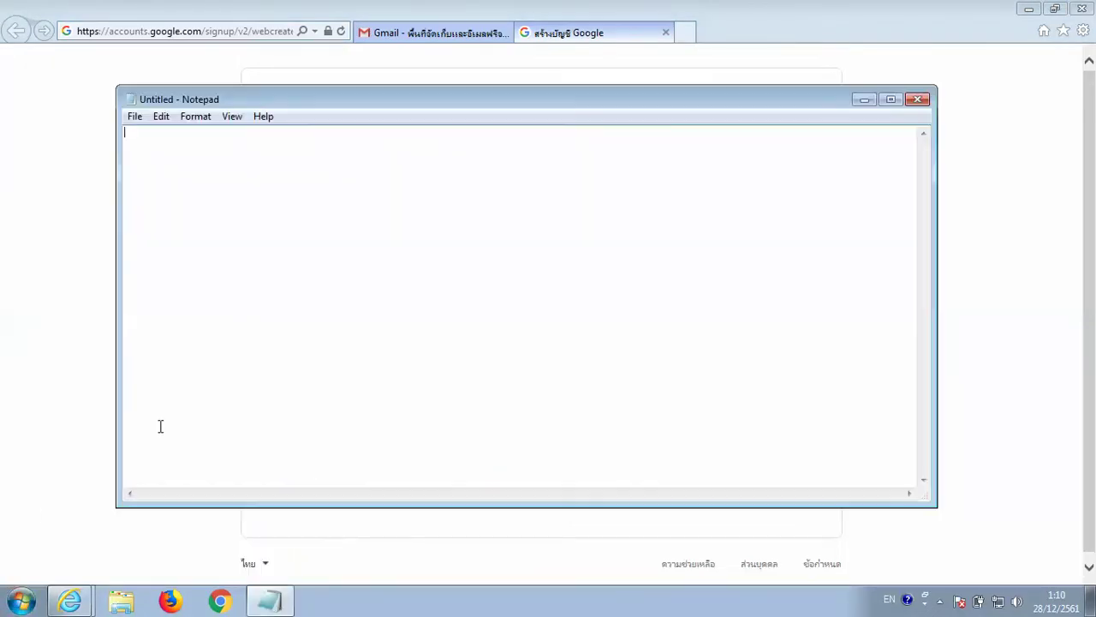
drag(432, 101, 426, 428)
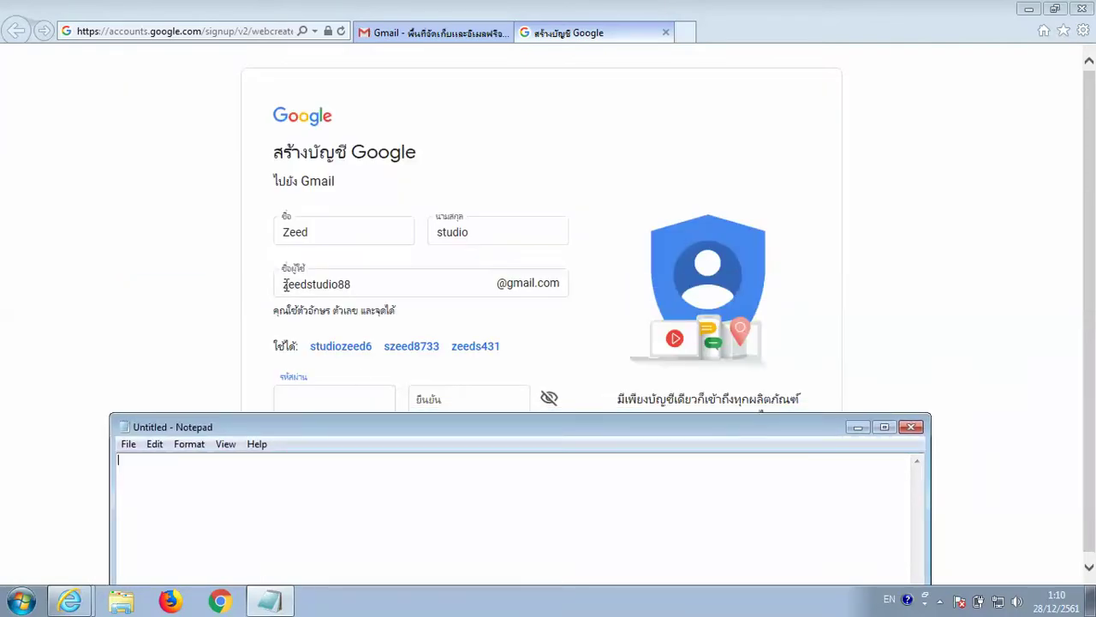
drag(285, 286, 371, 293)
key(ctrl+c)
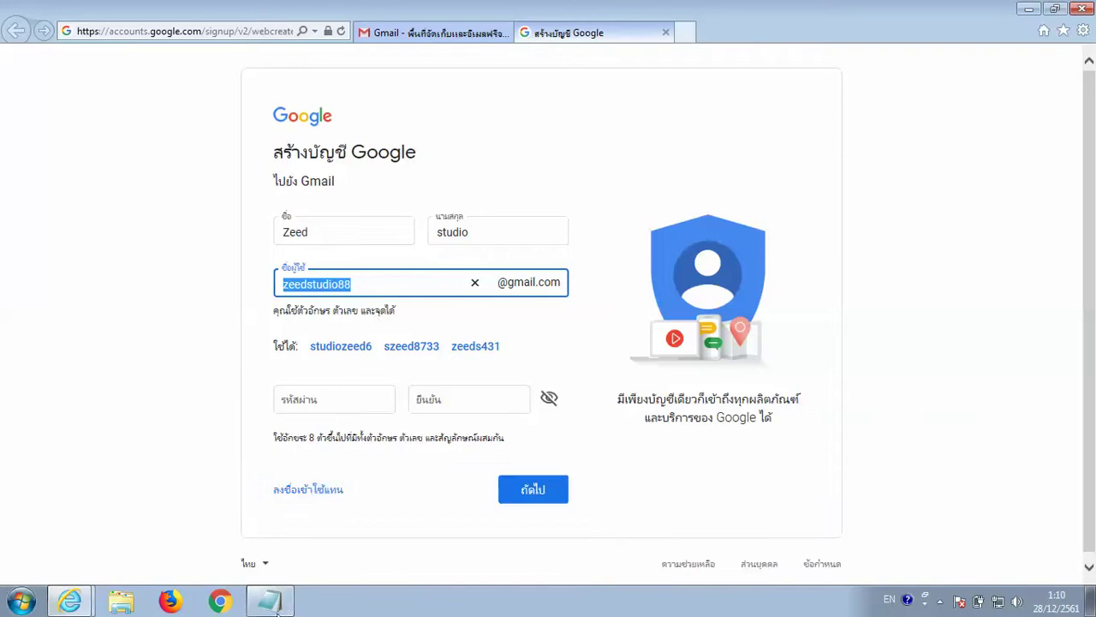
click(270, 601)
key(ctrl+v)
text(@gmail.com)
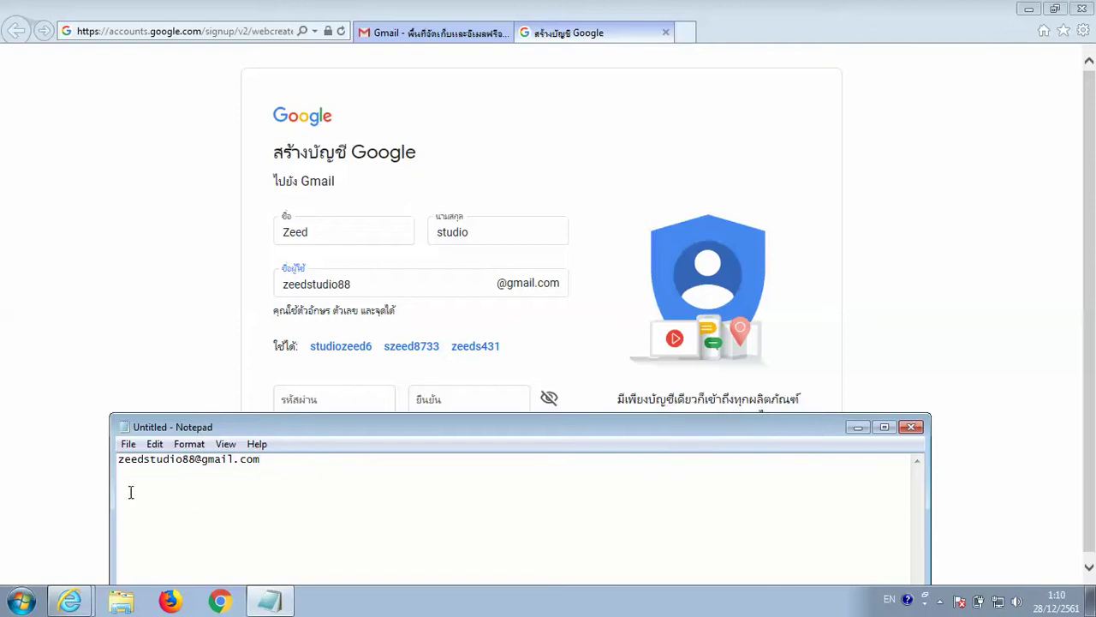
Add the date 28/12/61 and time 'เวลา 1.11' on a new line in the note
click(222, 377)
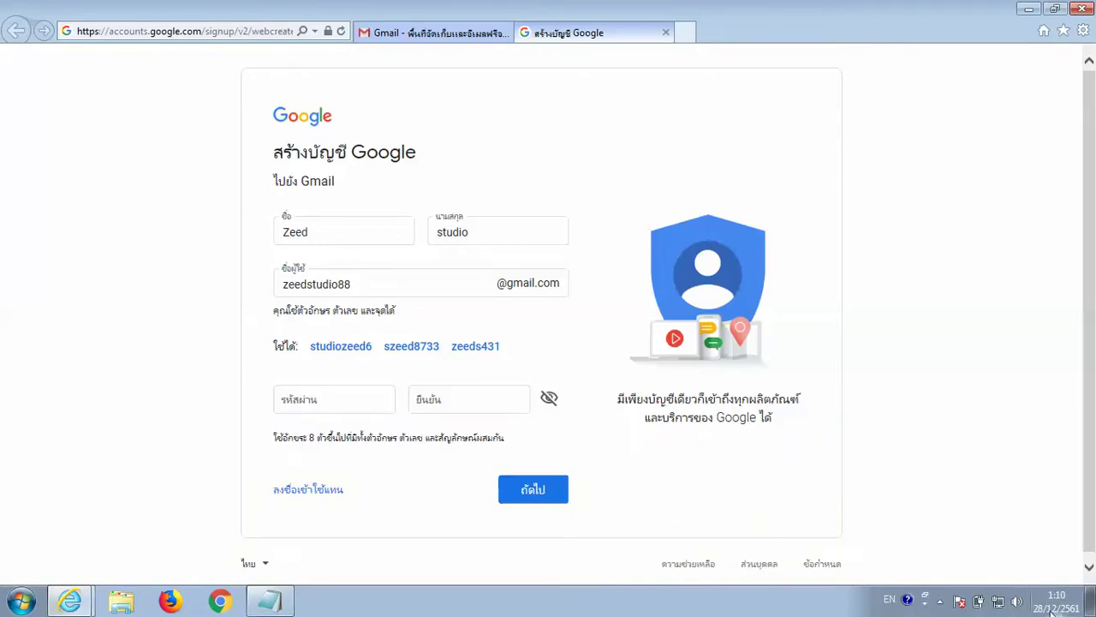
click(270, 600)
key(Return)
text(28/12861)
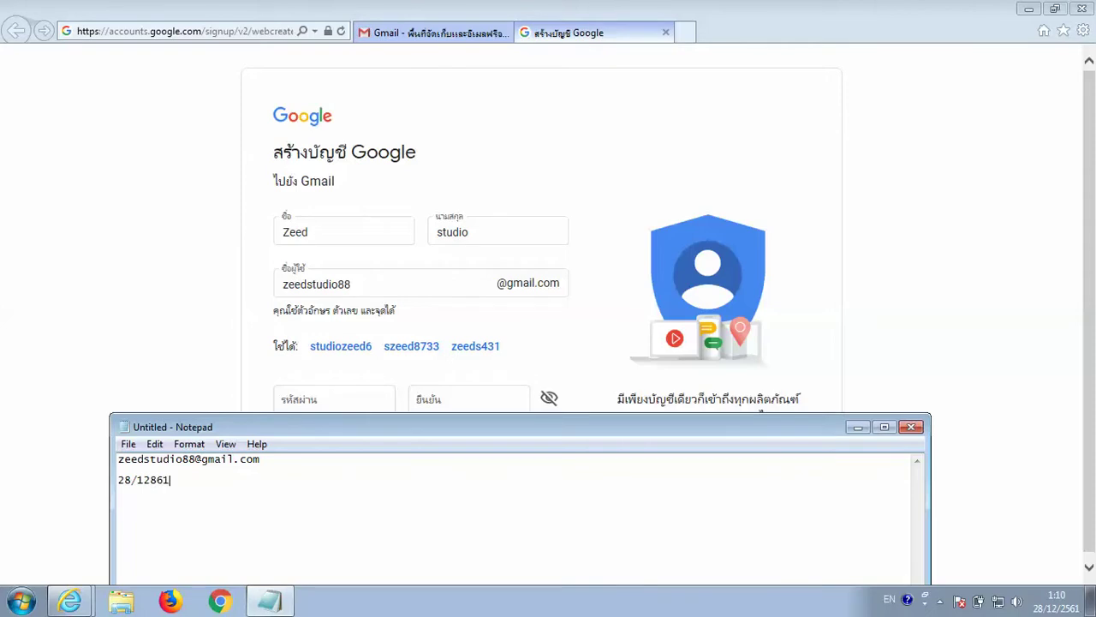
key(BackSpace)
text(/ g;]k)
key(BackSpace)
key(BackSpace)
key(BackSpace)
key(BackSpace)
key(grave)
text(เว)
key(BackSpace)
text(ร)
key(BackSpace)
text(วลา 1.11)
click(162, 338)
Enter the account password in both password fields and submit the form
click(287, 403)
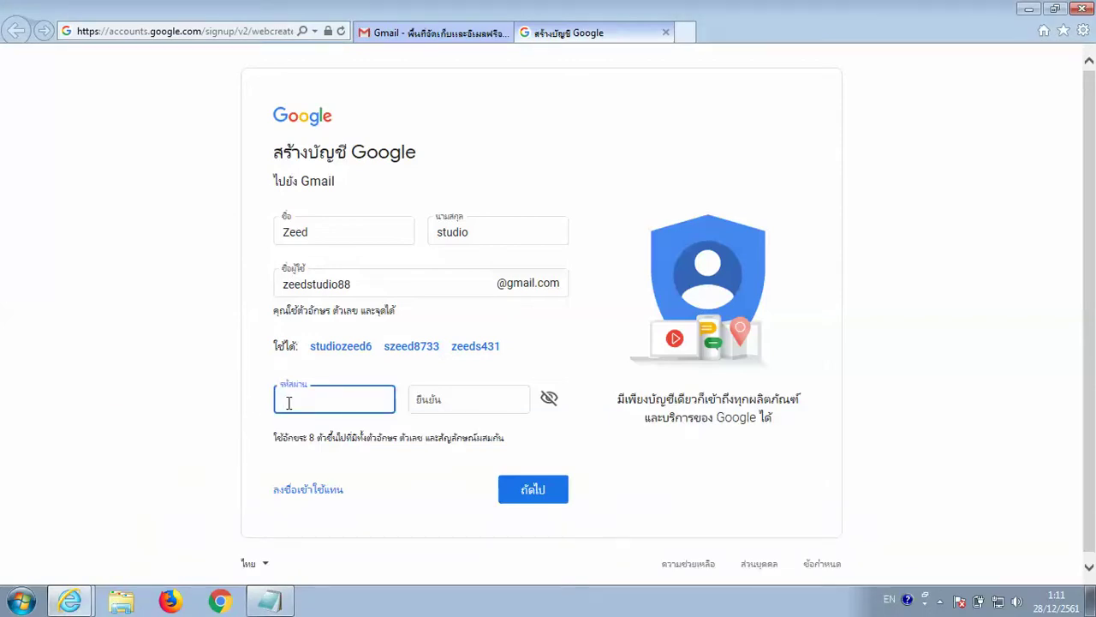
text(•••••••••••••)
click(443, 403)
text(••••••••••••)
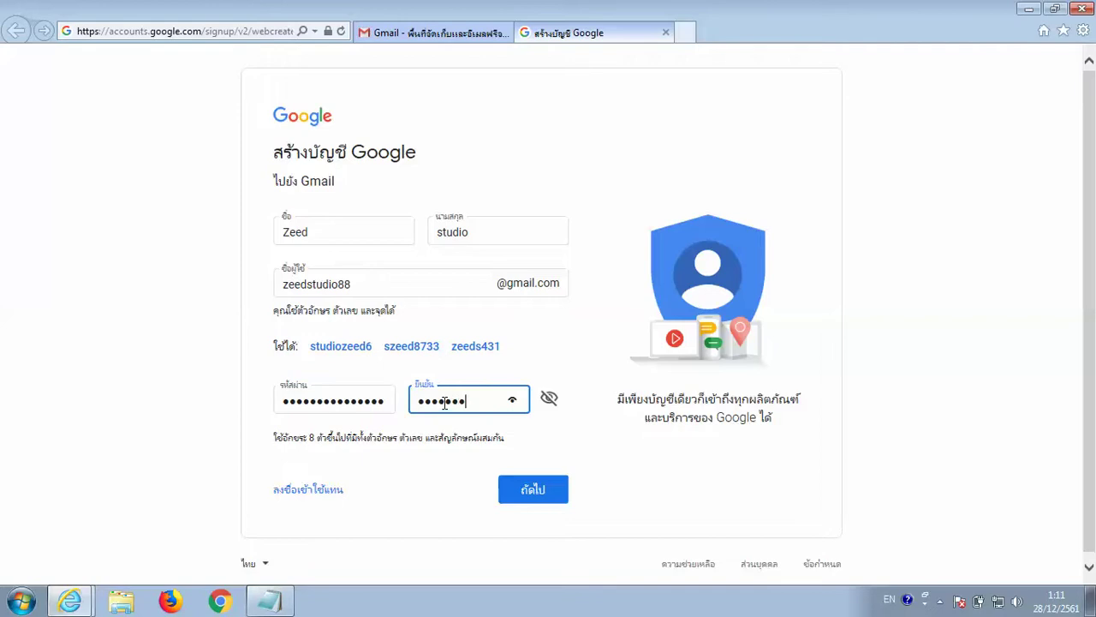
text(•••)
click(528, 489)
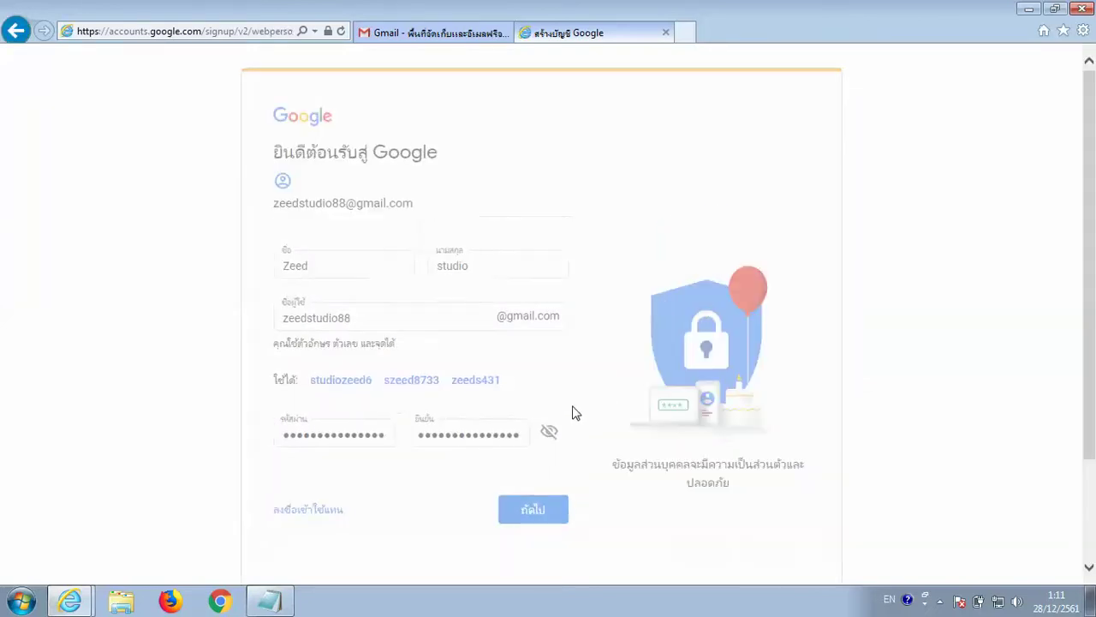
Enter the Thai mobile number in the optional phone field
click(353, 272)
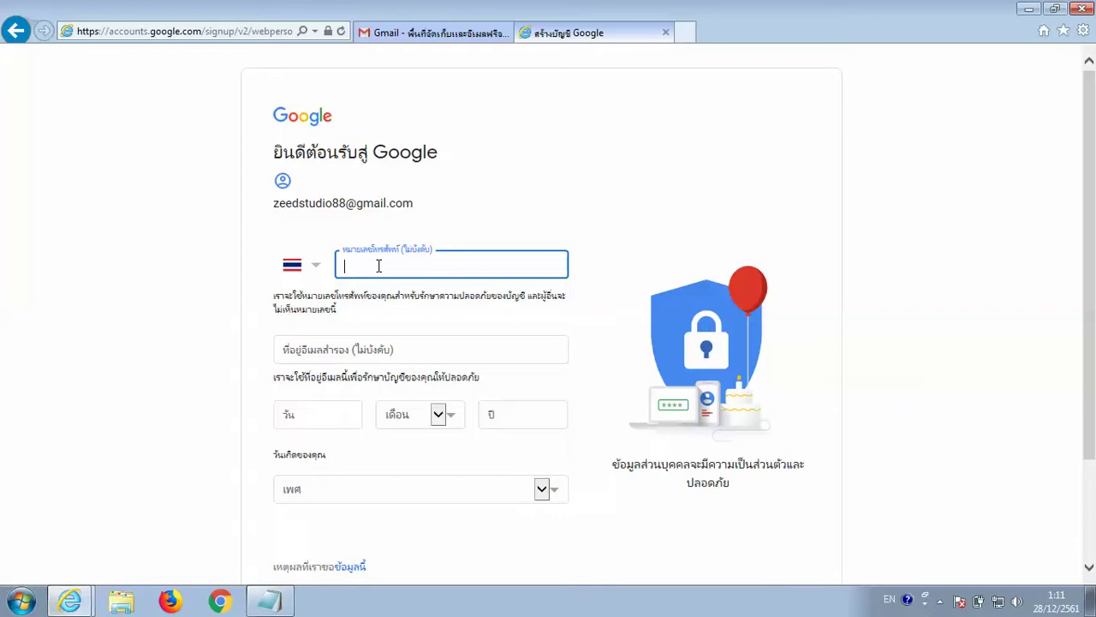
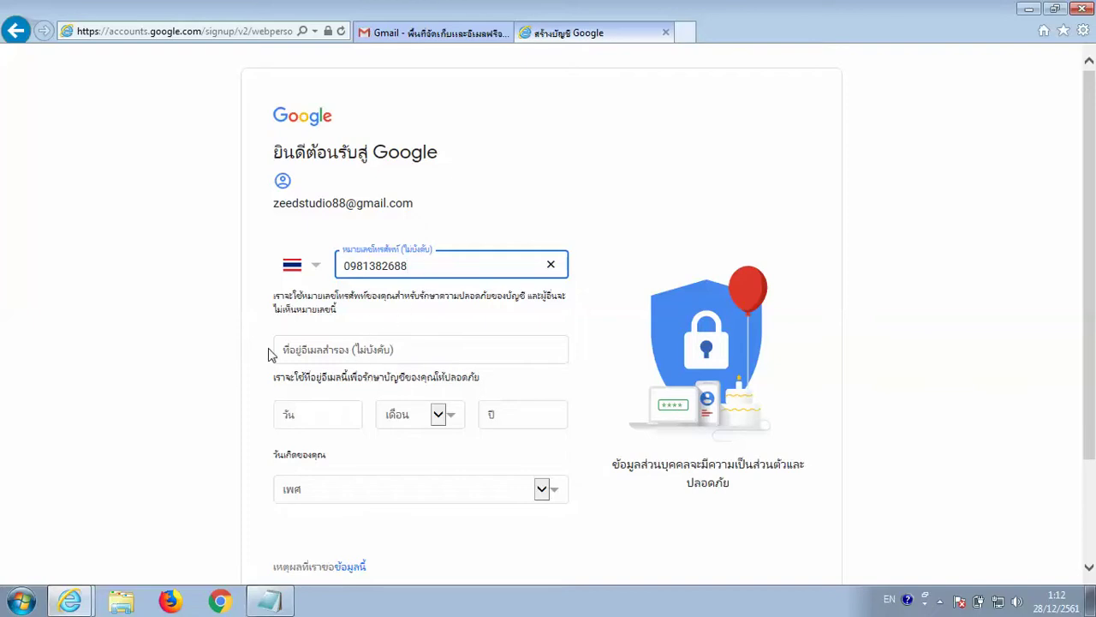
click(314, 353)
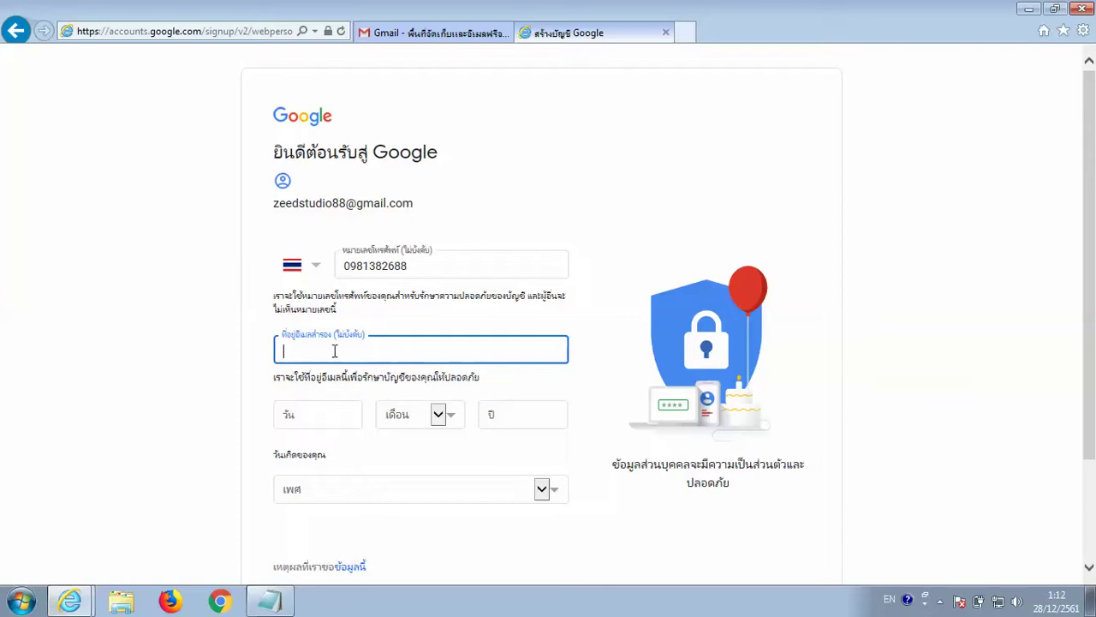
click(335, 414)
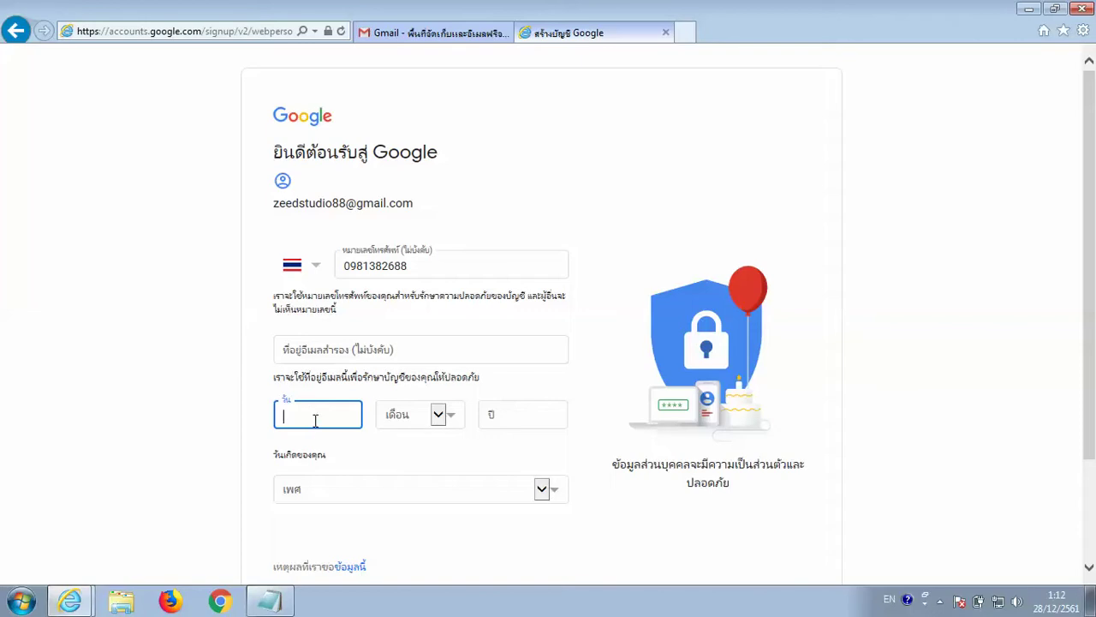
text(03)
click(399, 418)
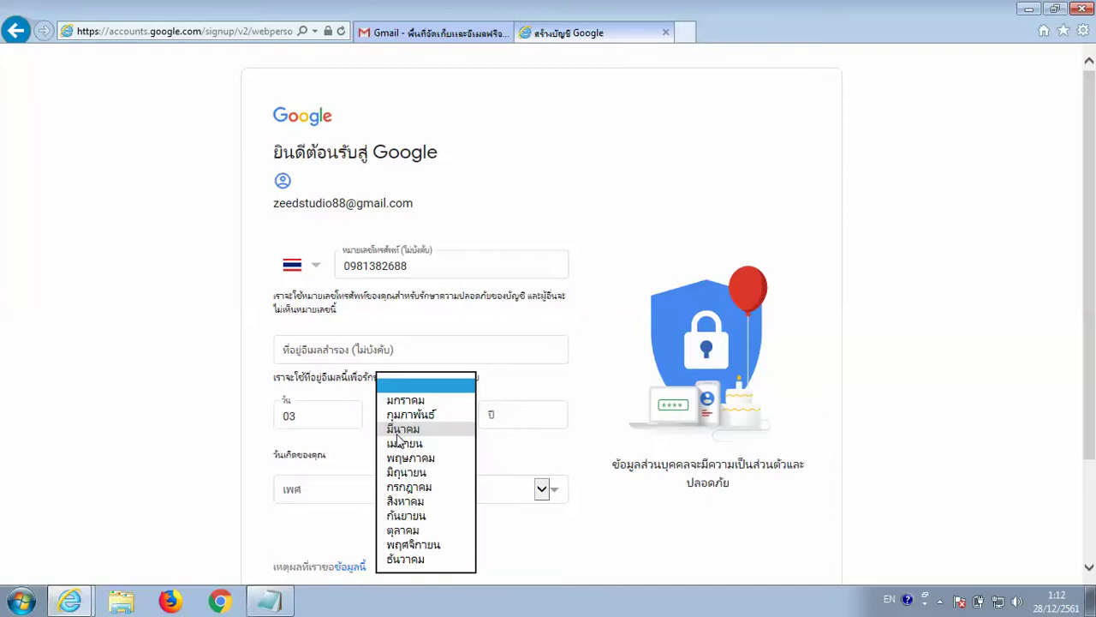
click(413, 545)
click(509, 413)
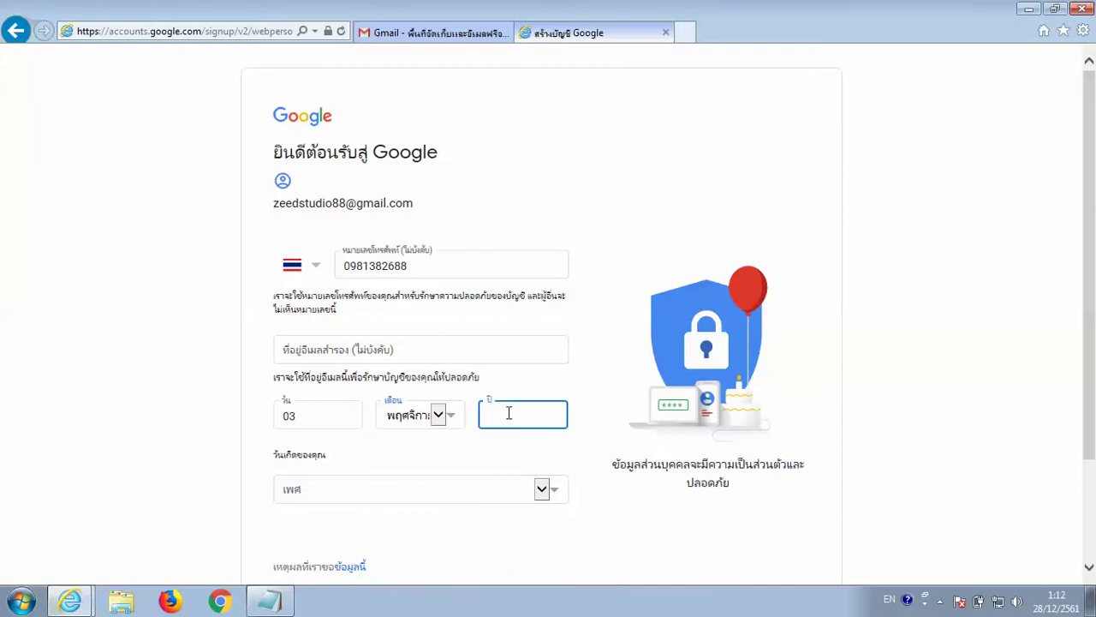
text(1982)
key(shift+Tab)
key(shift+Tab)
key(shift+Tab)
Choose male (ชาย) as the gender and submit the personal details
click(477, 444)
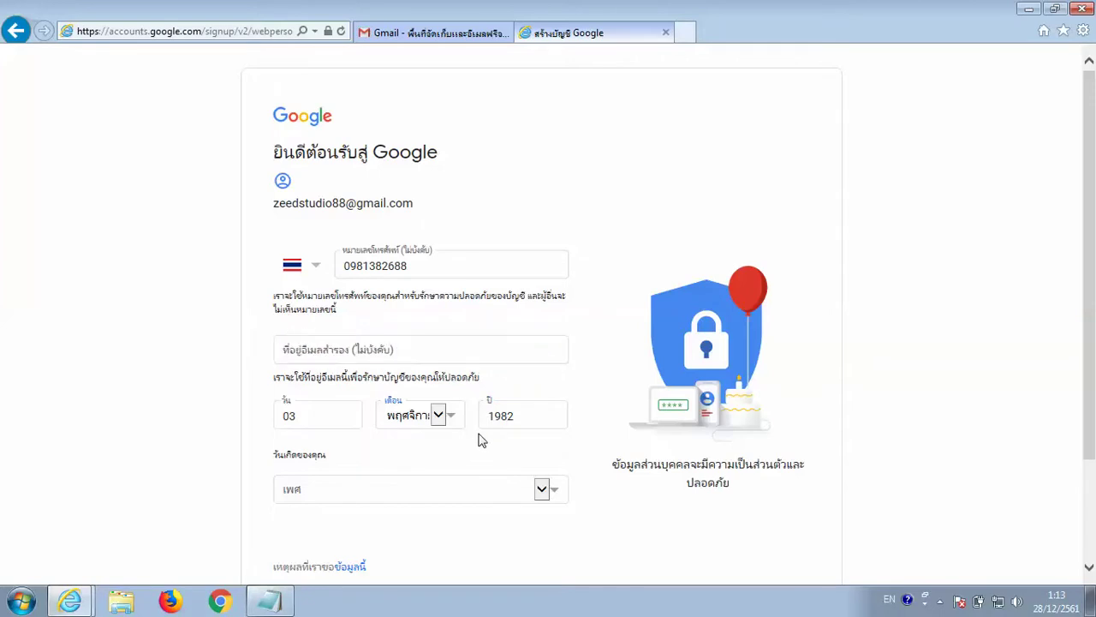
scroll(498, 445, down, 1)
click(497, 409)
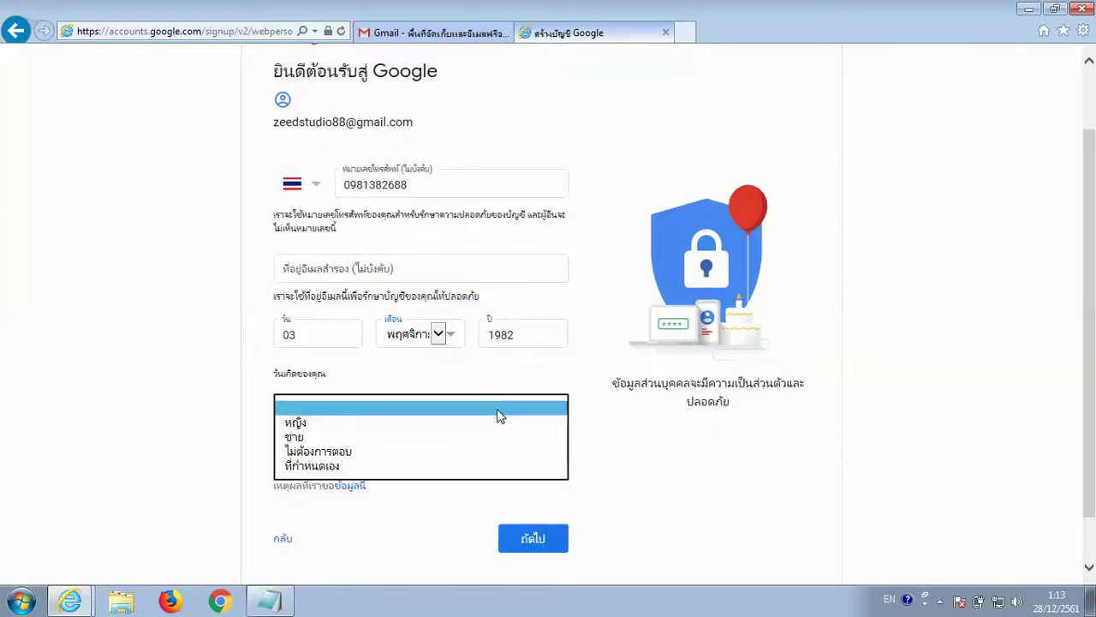
click(437, 437)
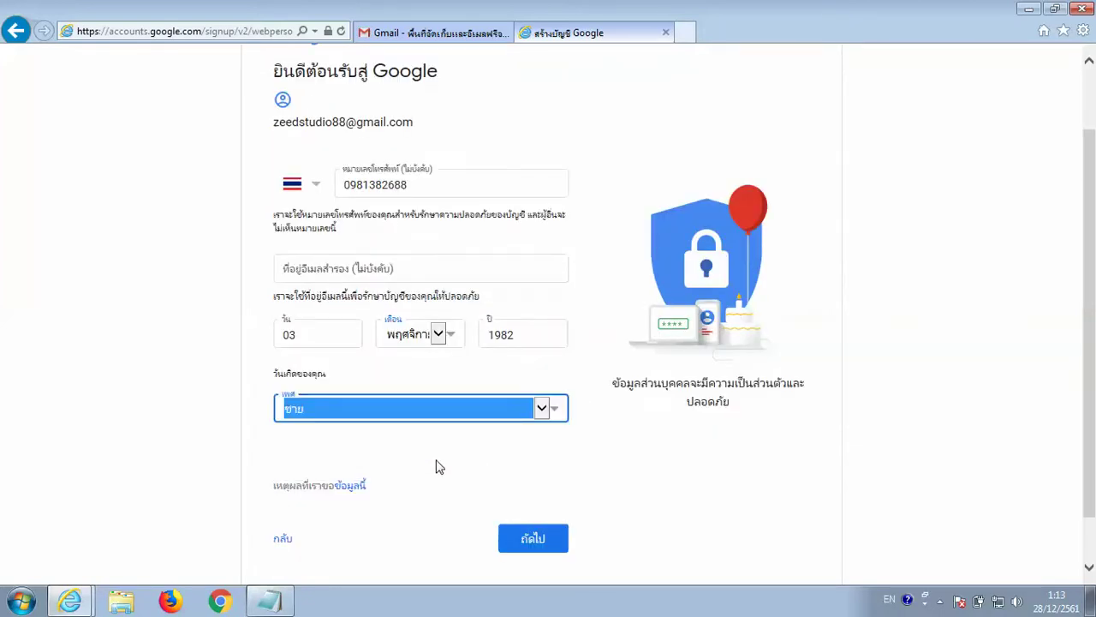
click(435, 465)
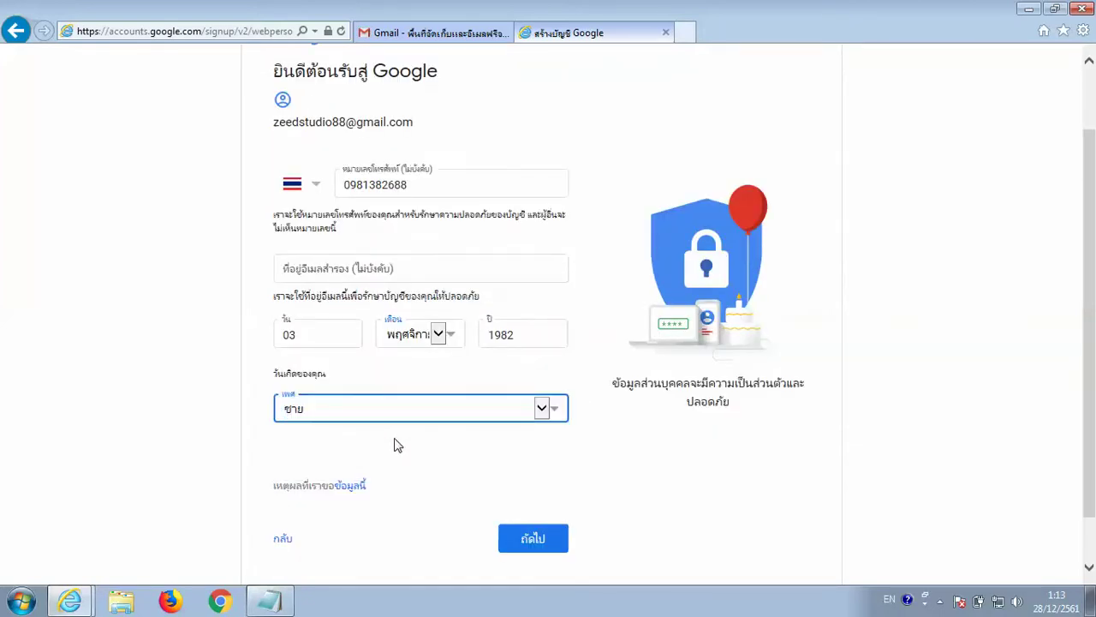
click(538, 540)
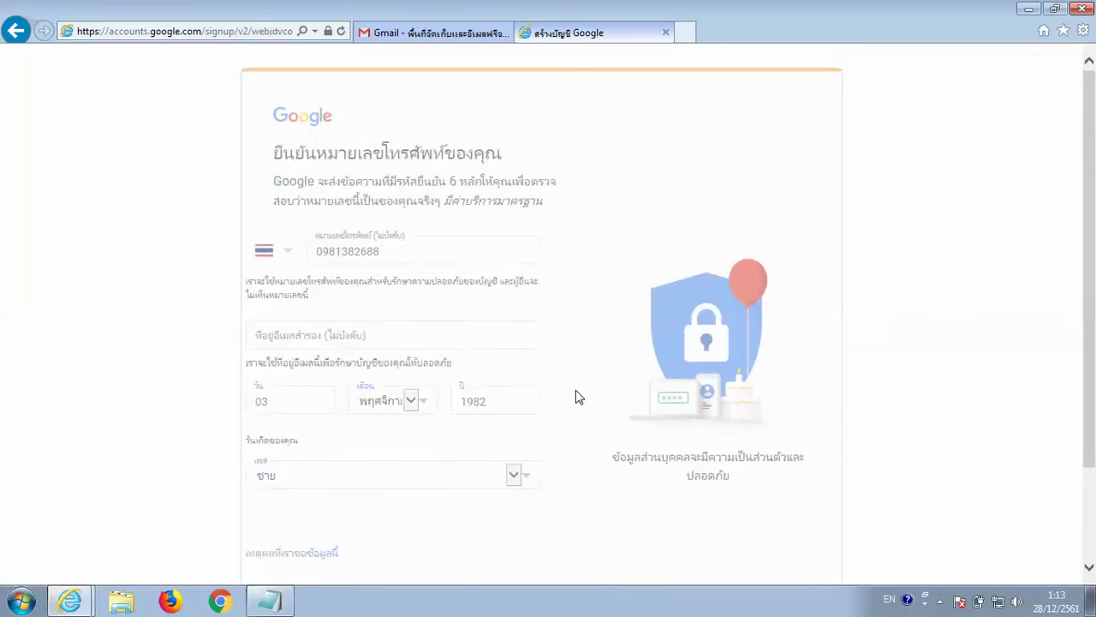
click(273, 601)
key(Return)
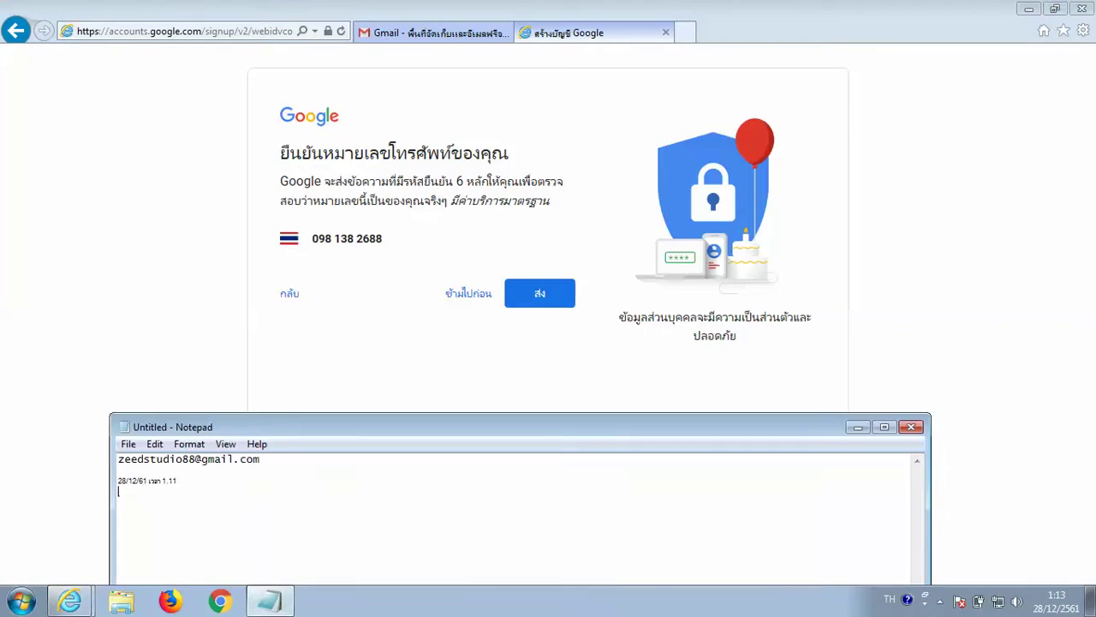
click(361, 386)
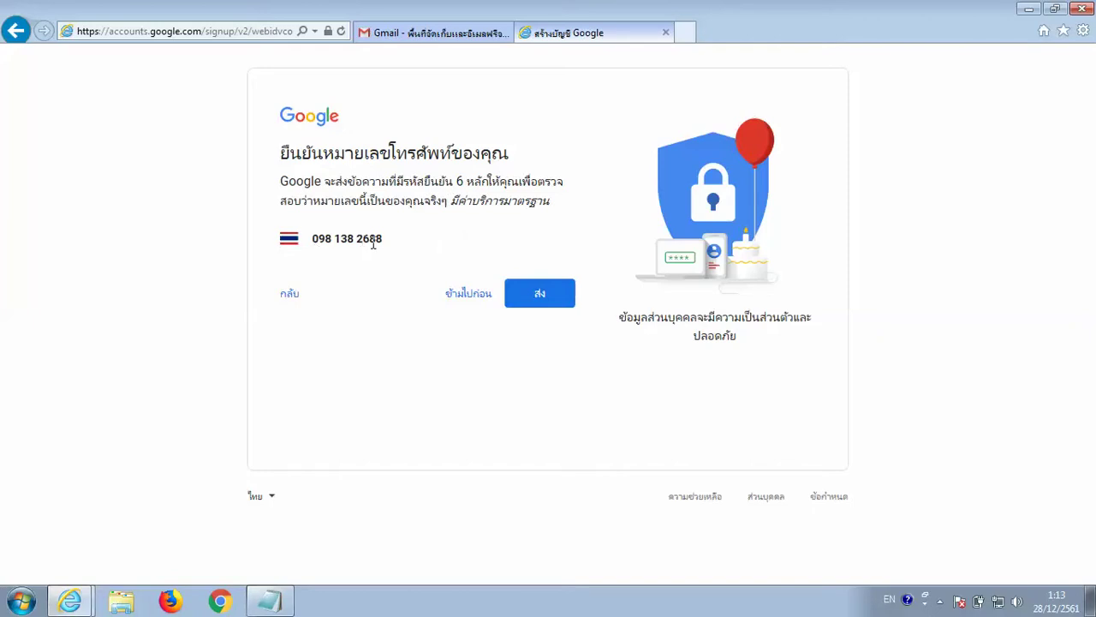
click(535, 296)
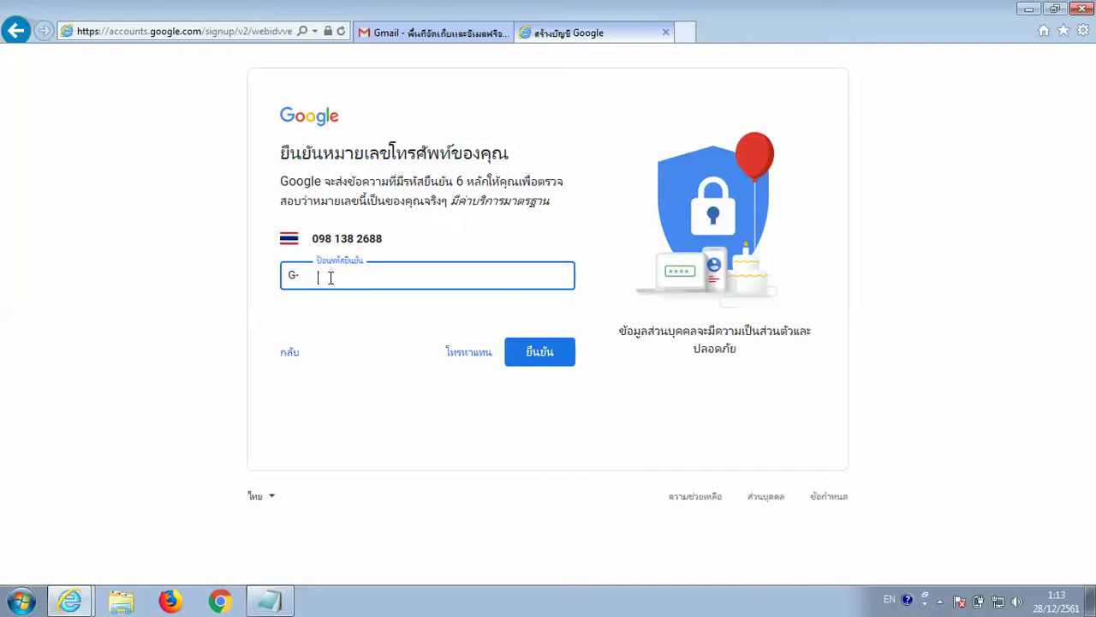
Enter the texted verification code, allow extra phone use, and accept the privacy terms
click(541, 353)
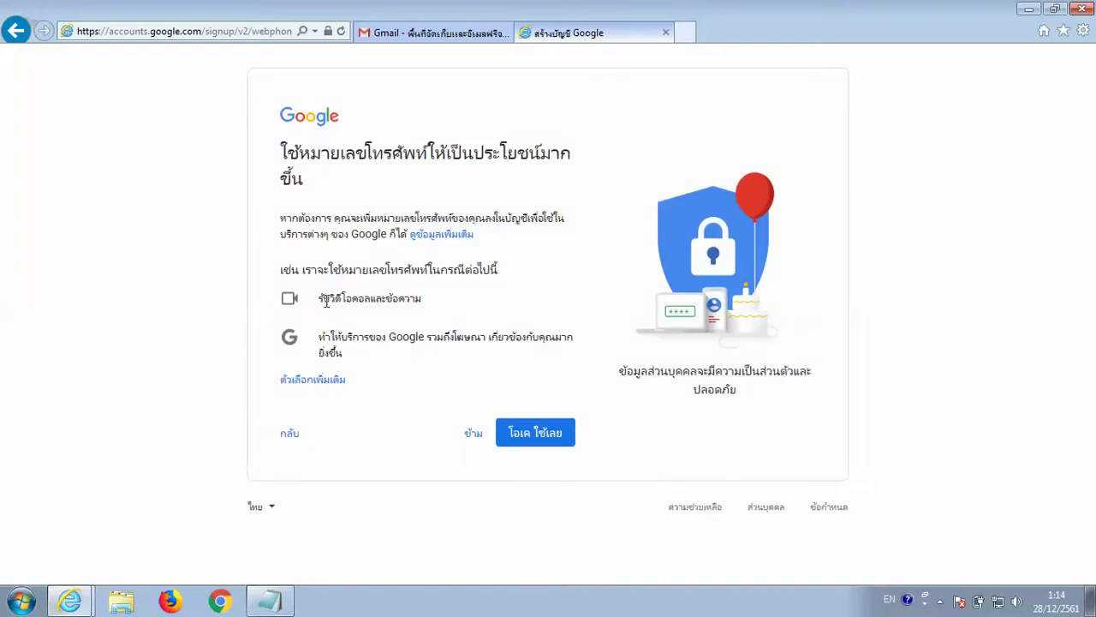
click(537, 435)
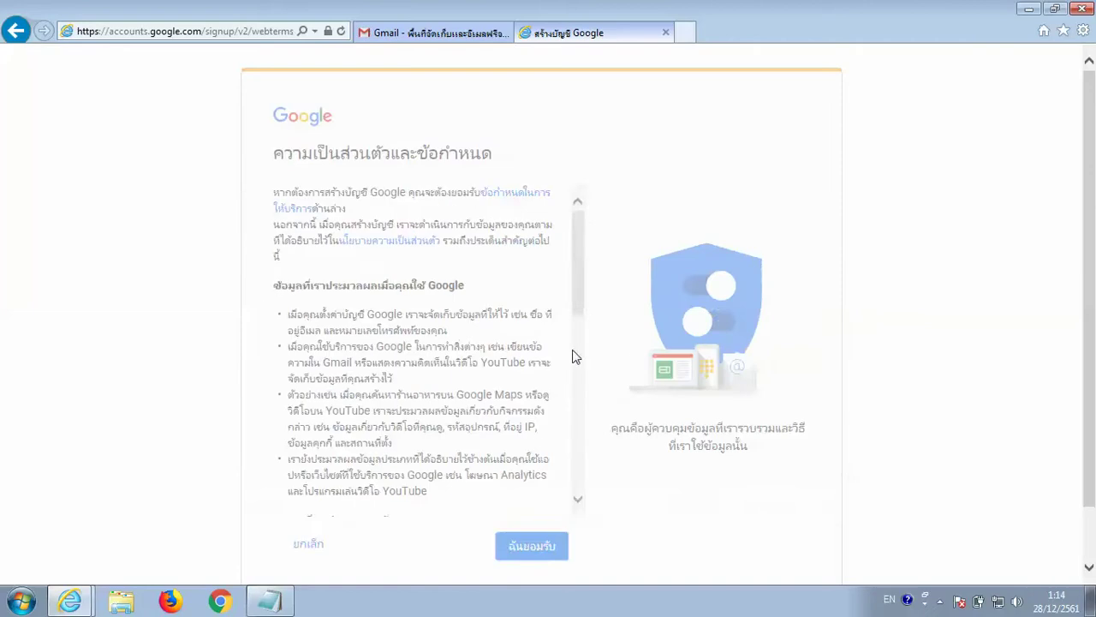
scroll(557, 382, down, 10)
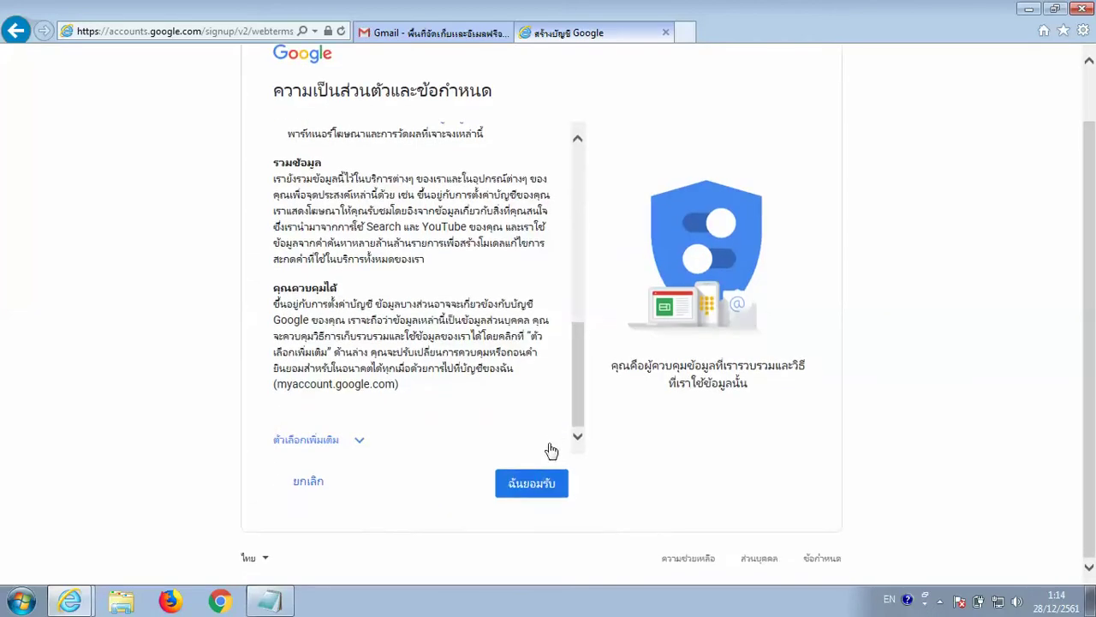
click(524, 485)
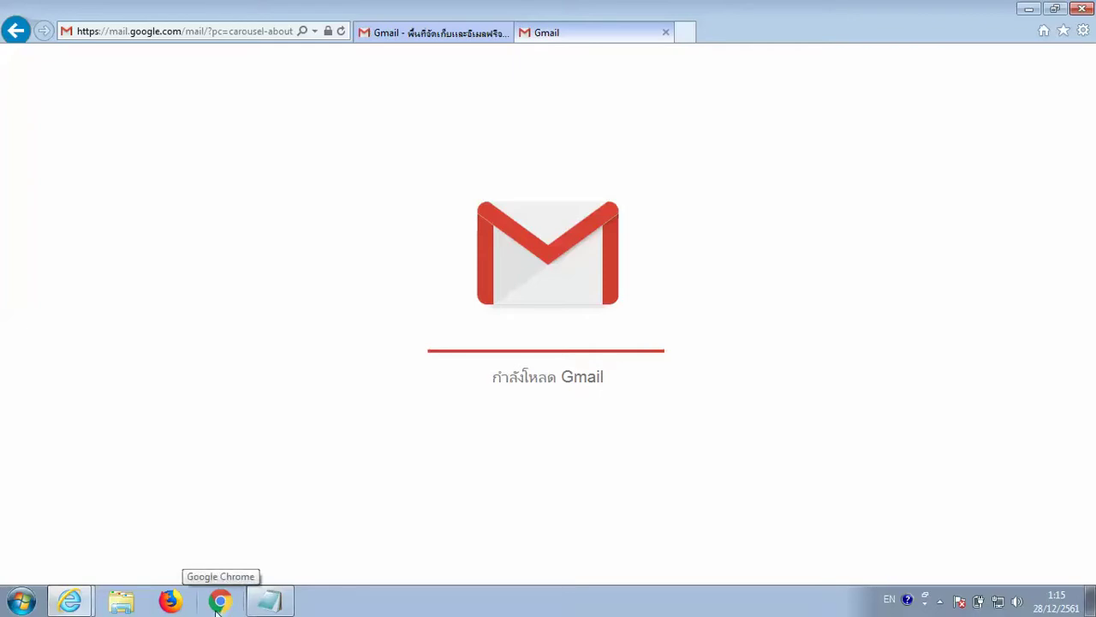
Launch Google Chrome and bring its new tab page to the front
click(219, 603)
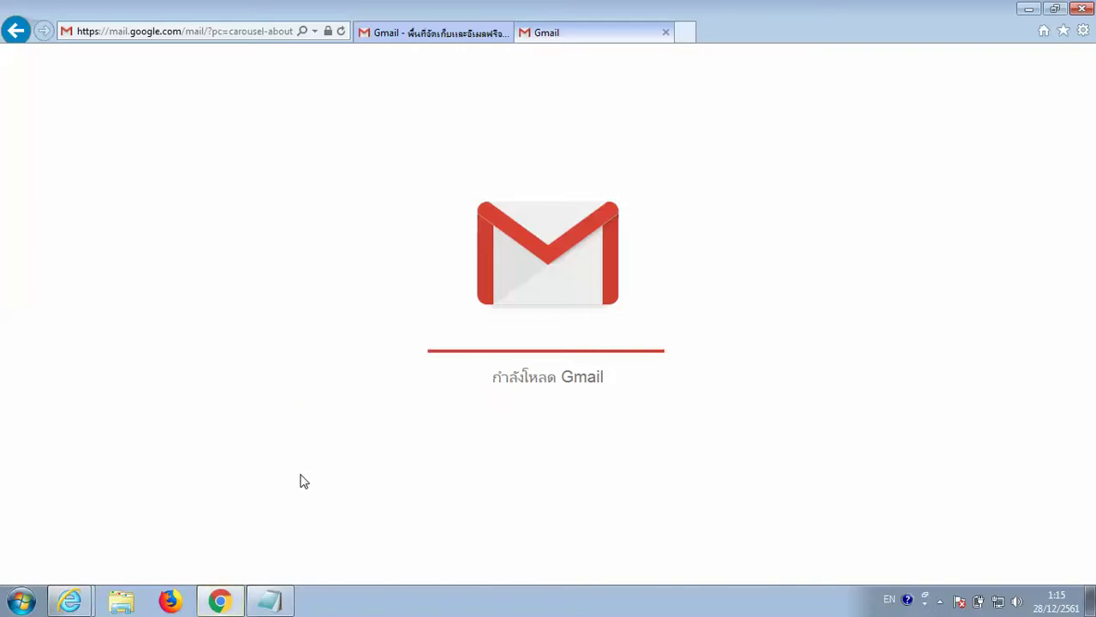
click(272, 600)
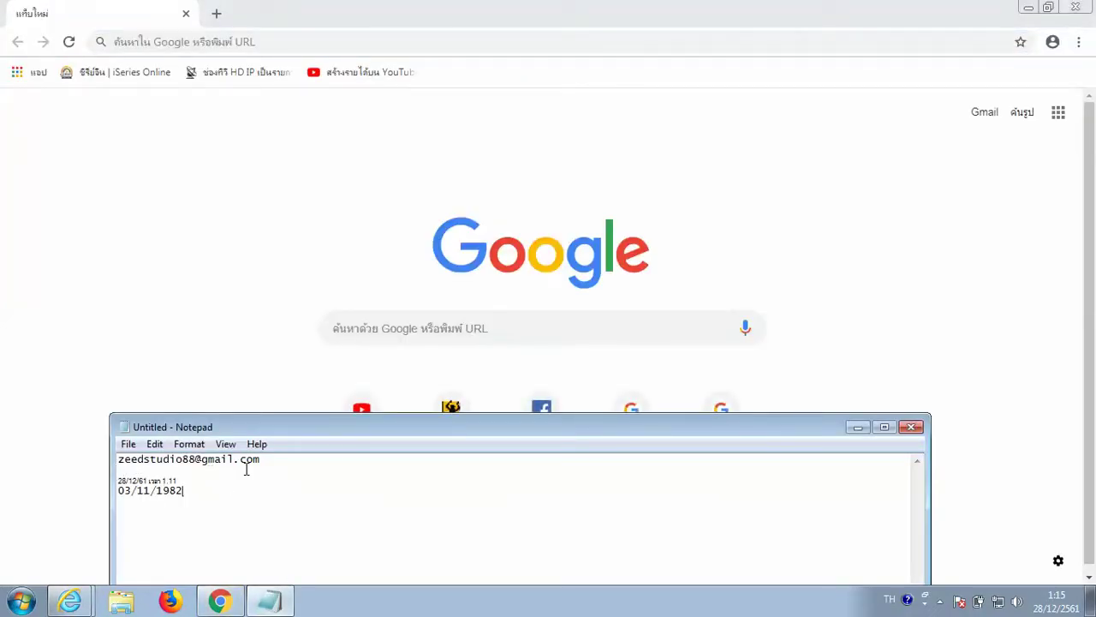
click(220, 348)
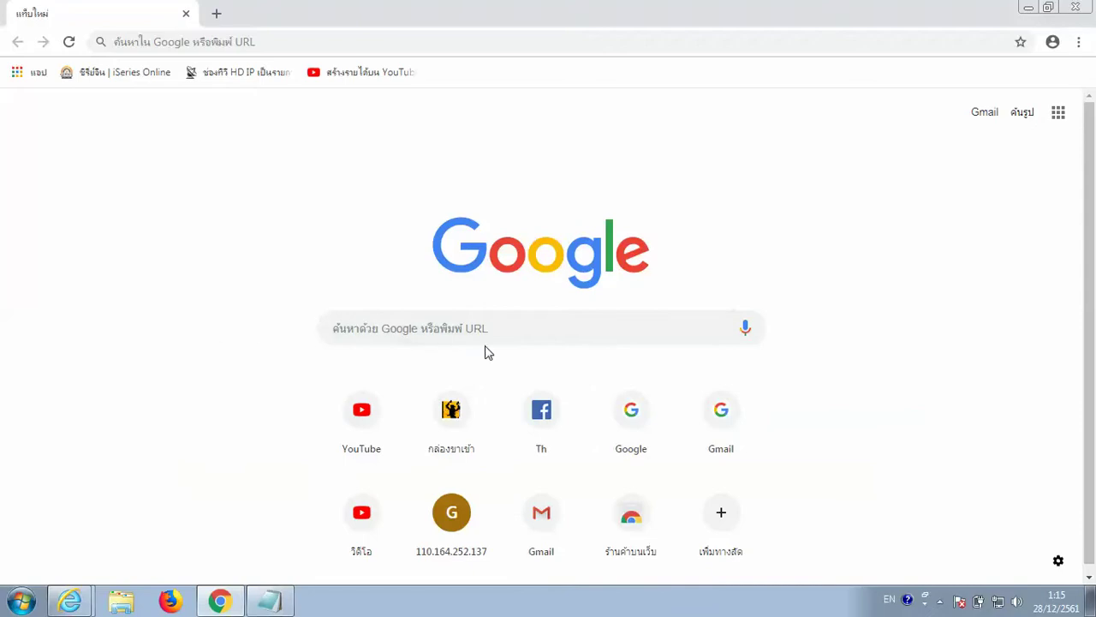
Open YouTube's sign-in from the shortcut tiles and focus the autofilled email field
click(355, 428)
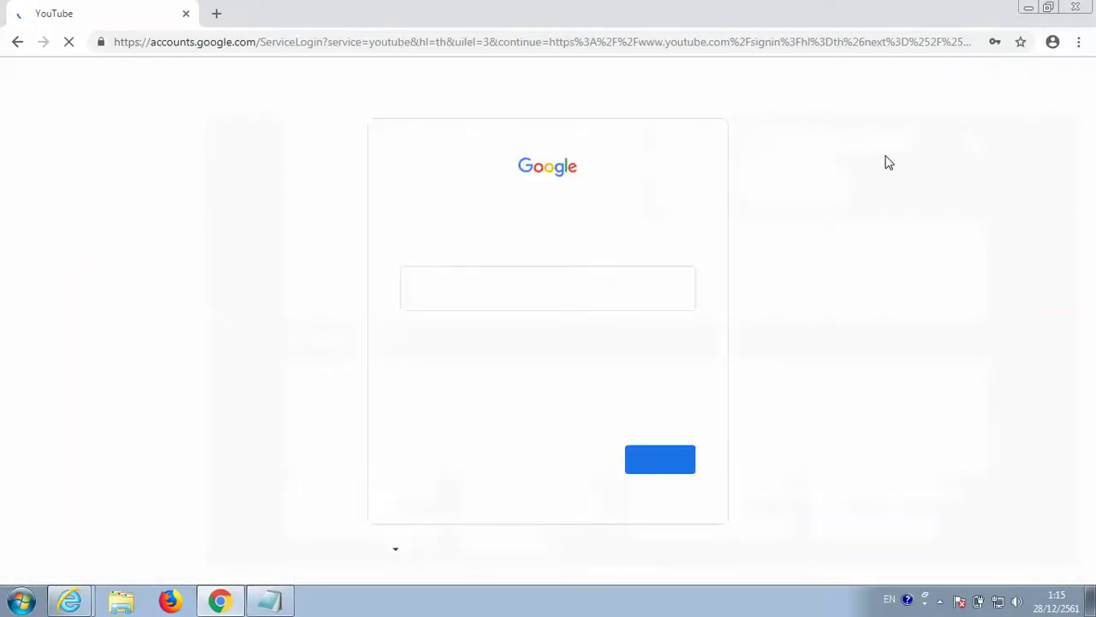
click(531, 291)
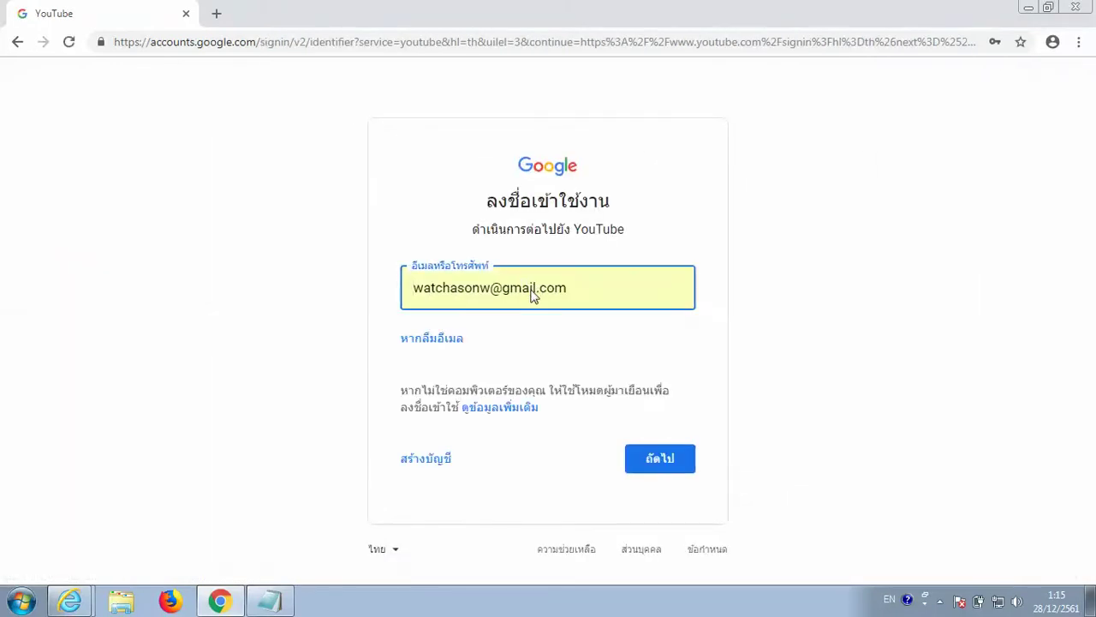
click(483, 308)
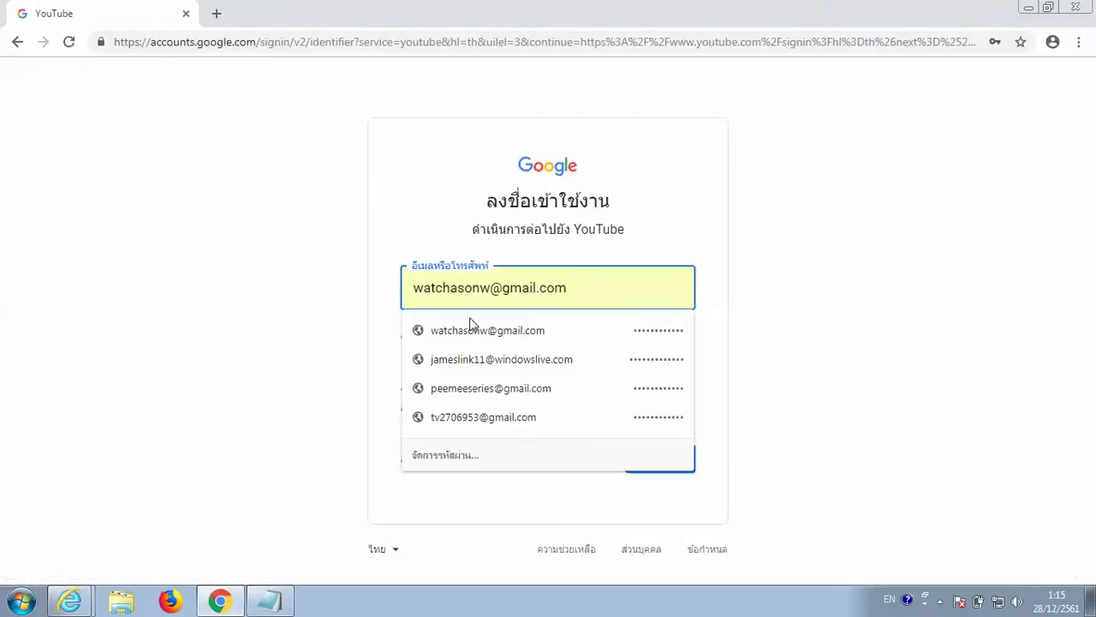
click(343, 463)
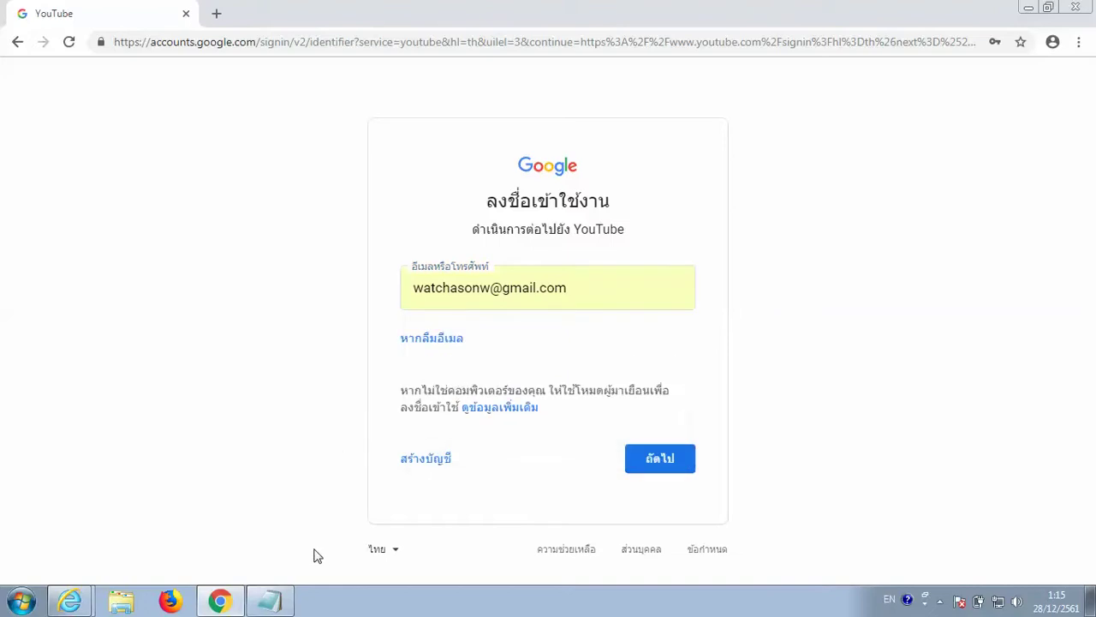
Copy the new account's email from Notepad and paste it over the autofilled address
click(270, 601)
drag(262, 462, 97, 458)
key(ctrl+c)
click(435, 314)
click(453, 296)
key(ctrl+a)
key(ctrl+v)
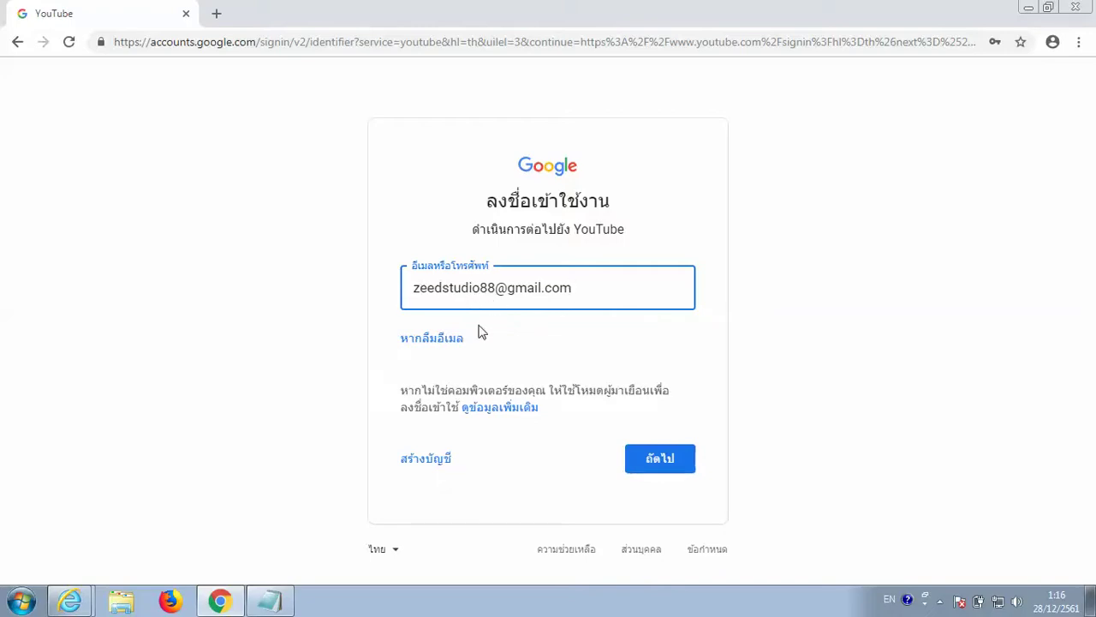
Re-enter the new account's password to sign in, then save it in Chrome
click(659, 462)
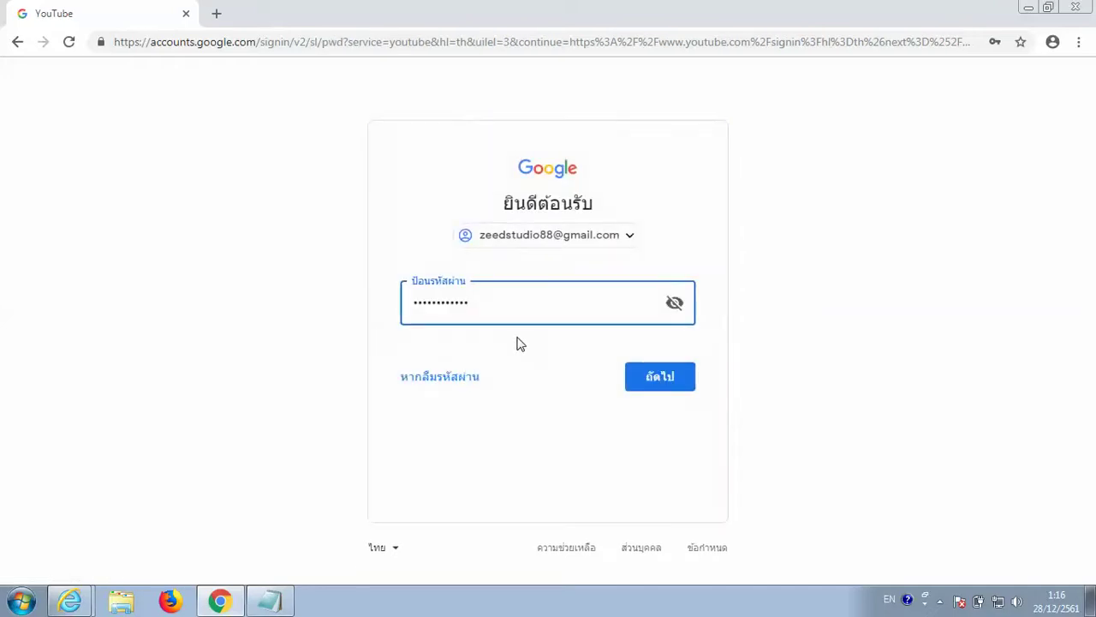
double_click(442, 306)
text(••)
click(649, 378)
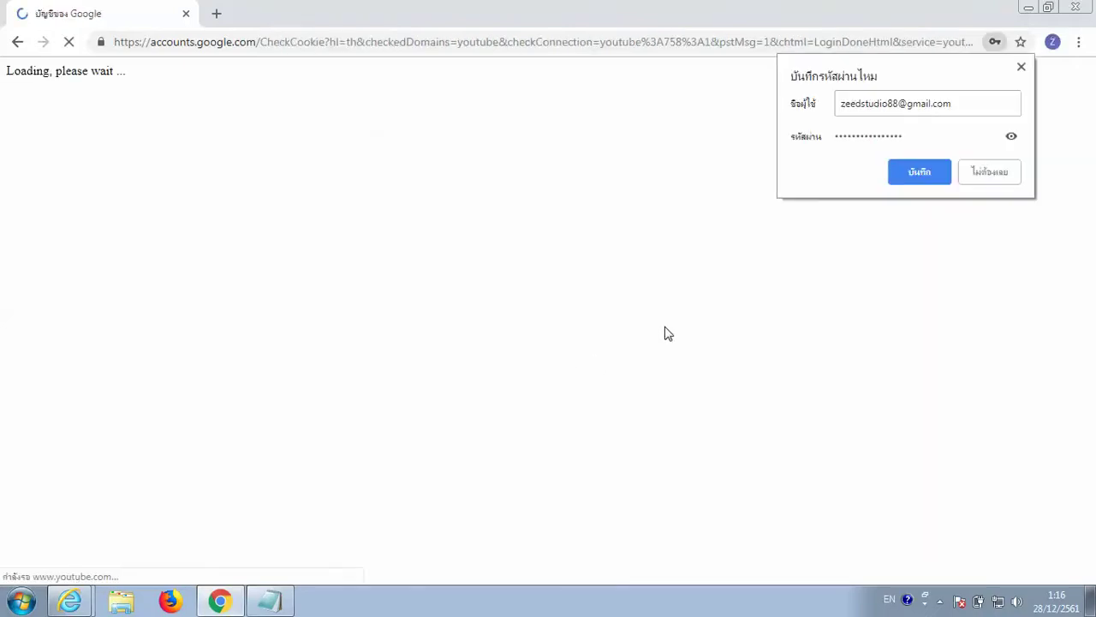
click(922, 176)
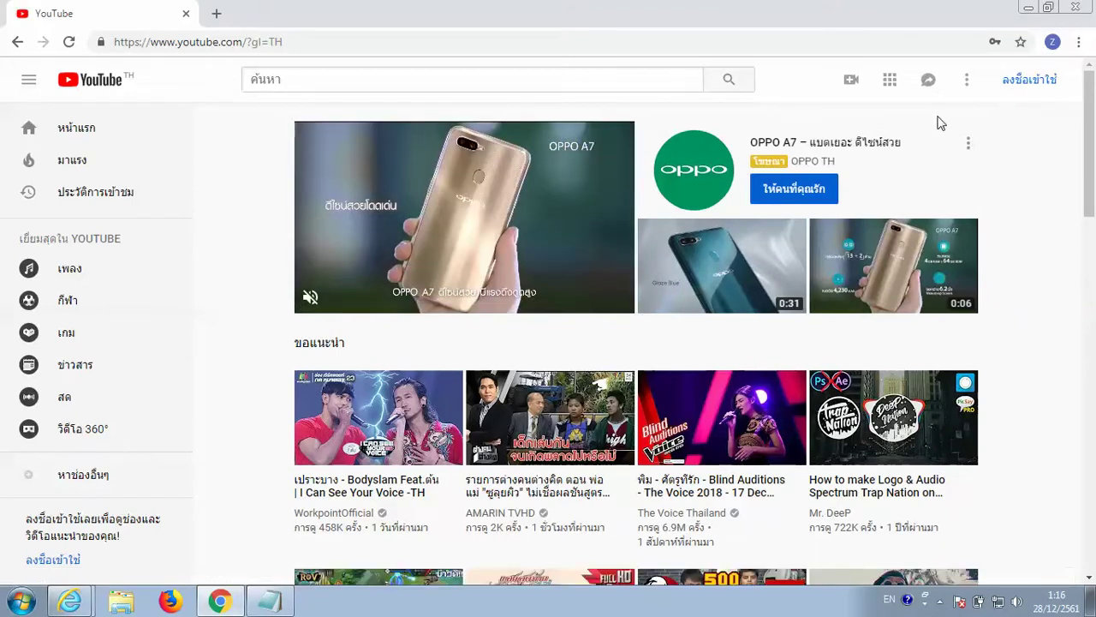
Reload YouTube and choose My channel from the avatar menu to reach the channel-name prompt
key(F5)
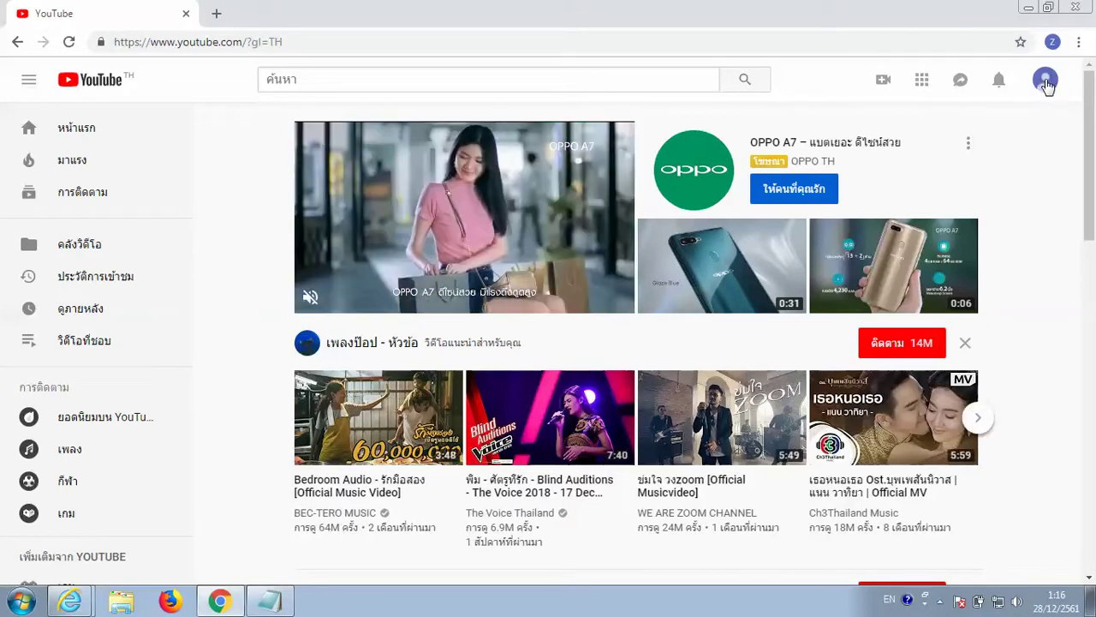
click(1047, 80)
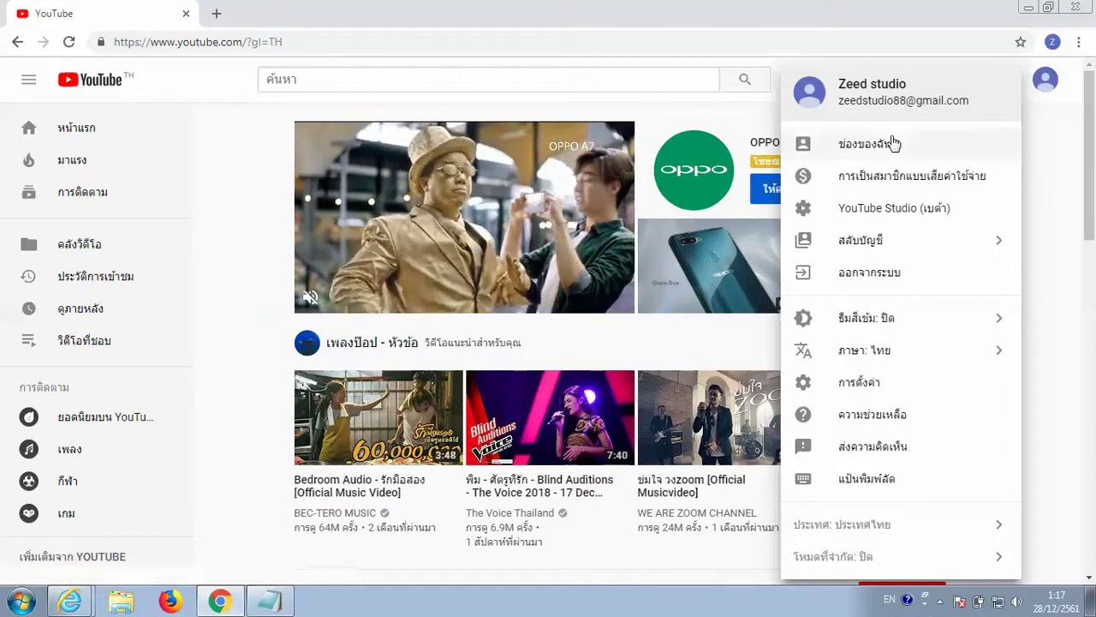
click(865, 146)
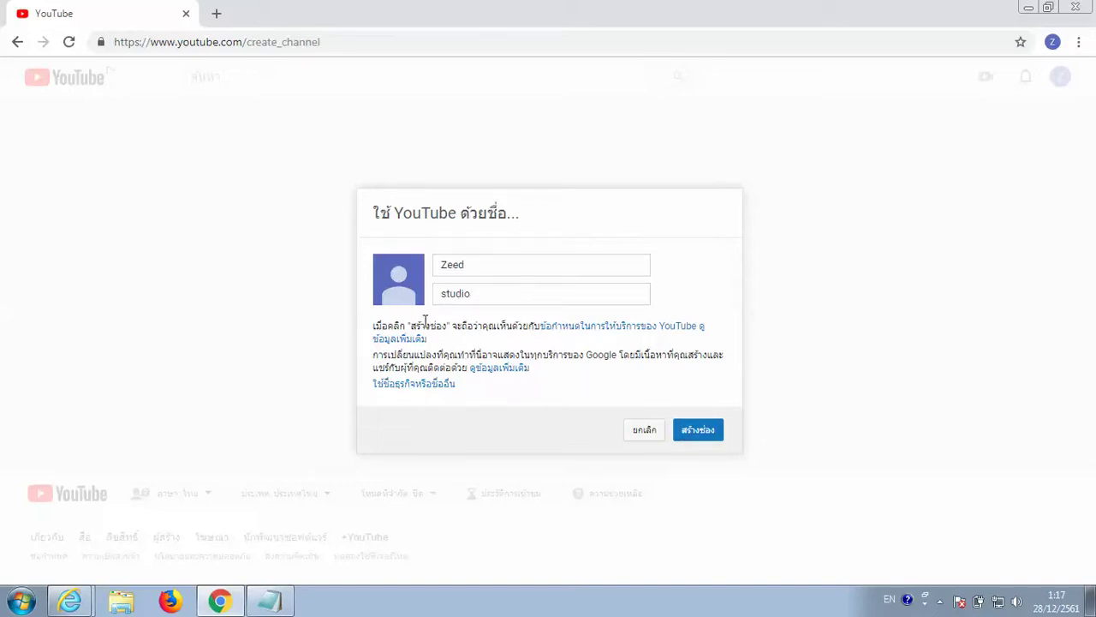
Replace the prefilled last name with 'studio' and attempt to create the channel
double_click(444, 295)
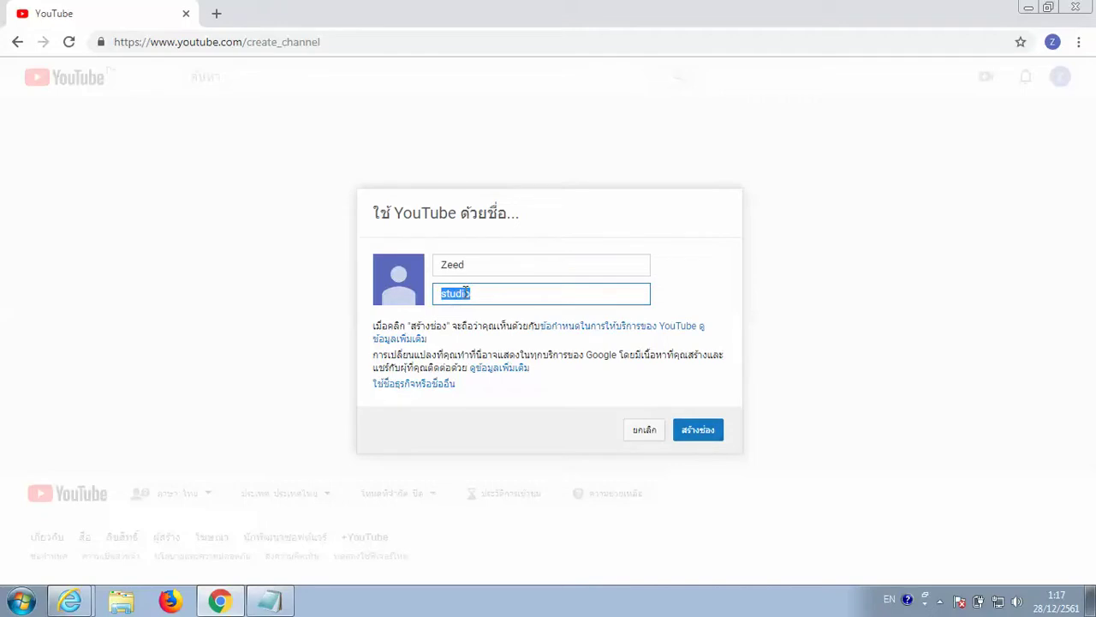
key(BackSpace)
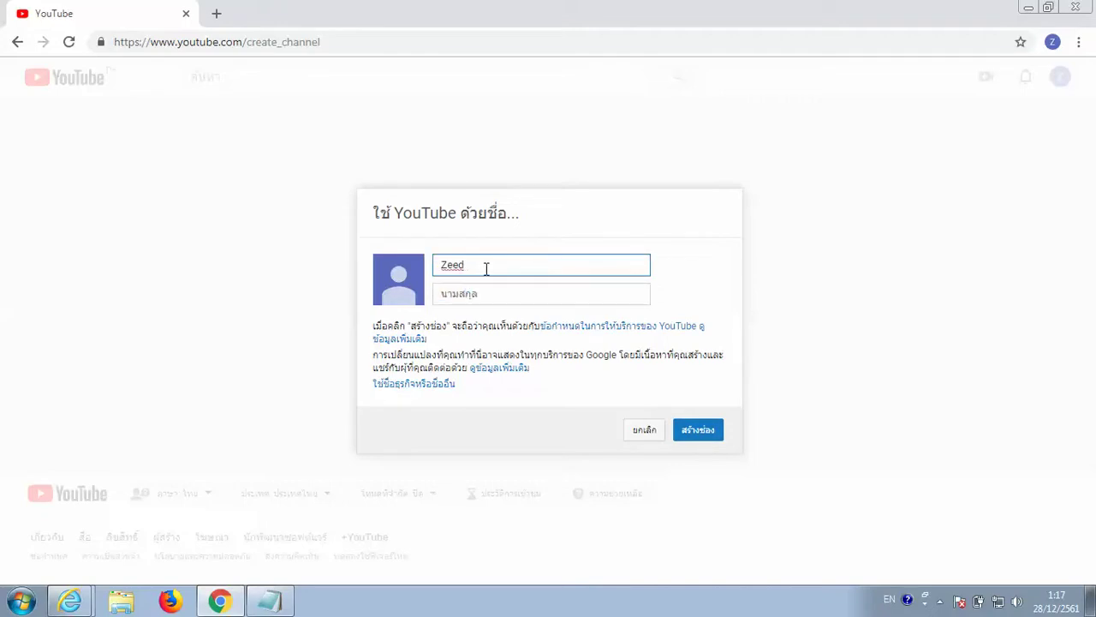
text(studio)
key(BackSpace)
key(BackSpace)
text(s)
click(470, 290)
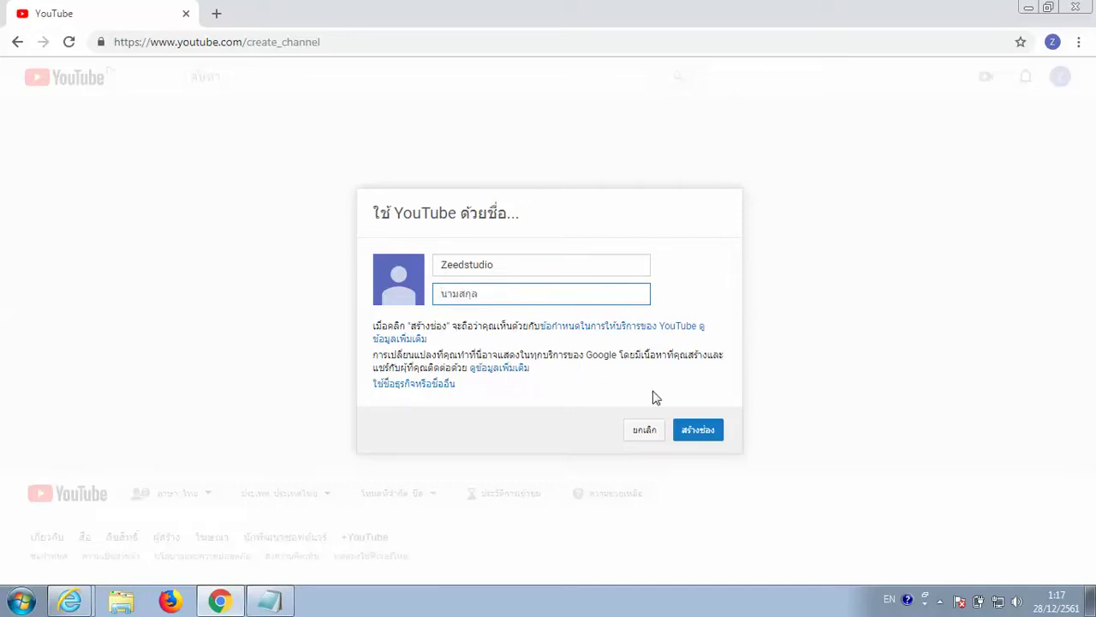
click(687, 429)
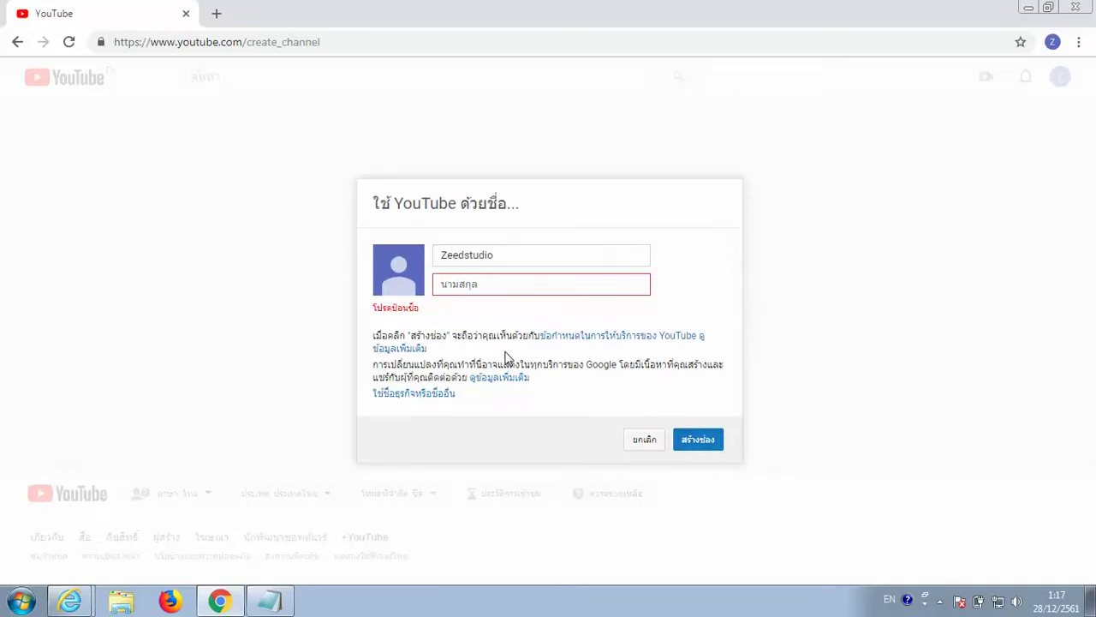
Move the first name's second word into the last-name field and create the channel
drag(469, 255, 494, 255)
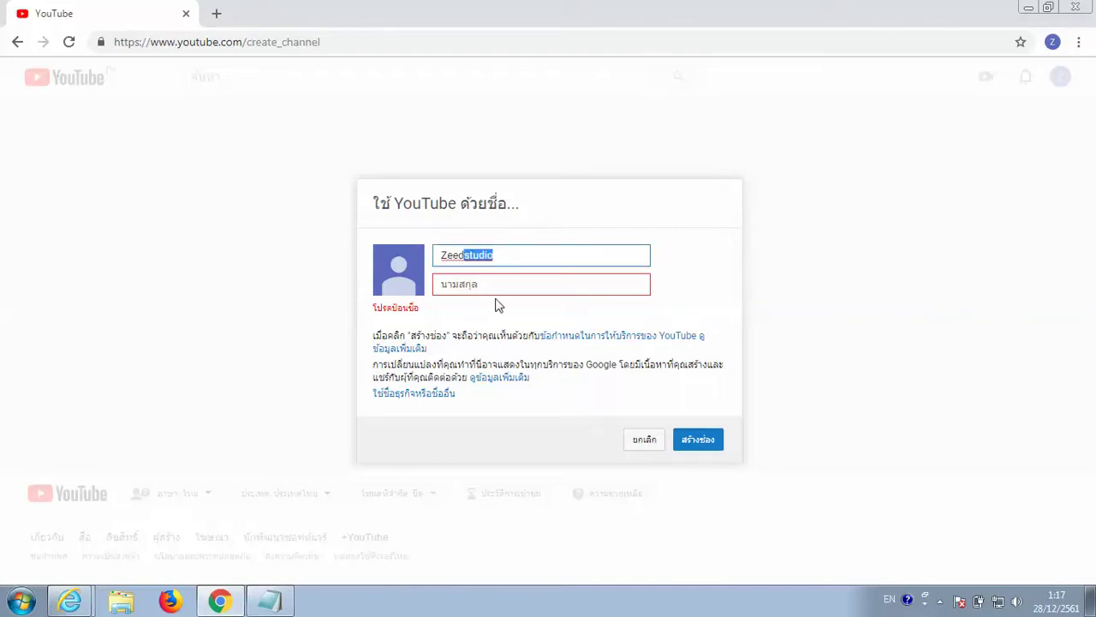
key(ctrl+x)
key(Tab)
key(ctrl+v)
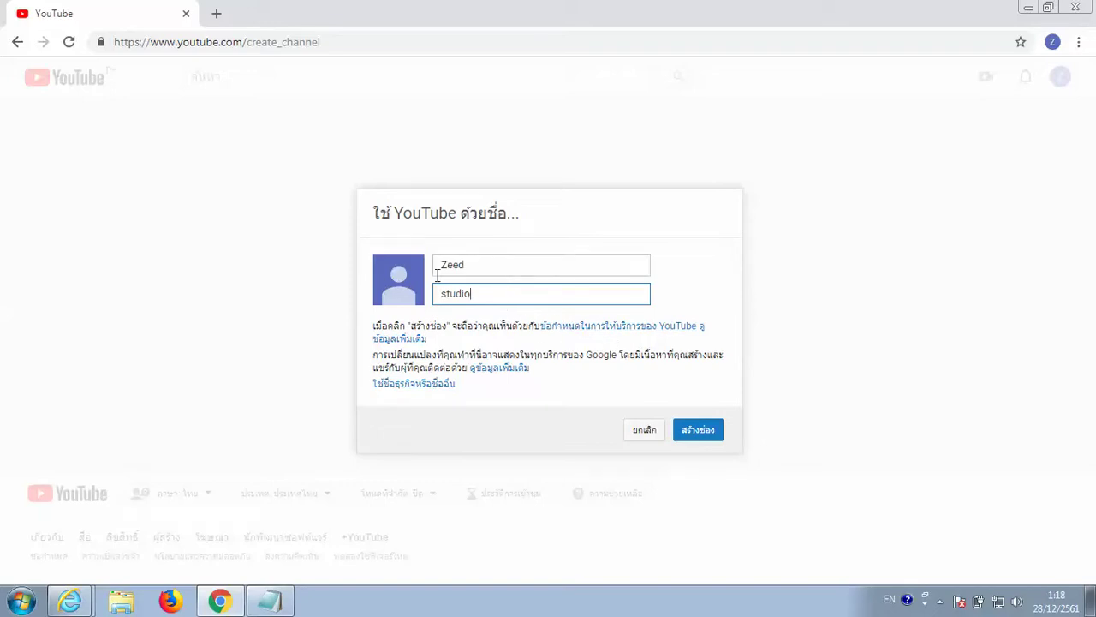
click(698, 436)
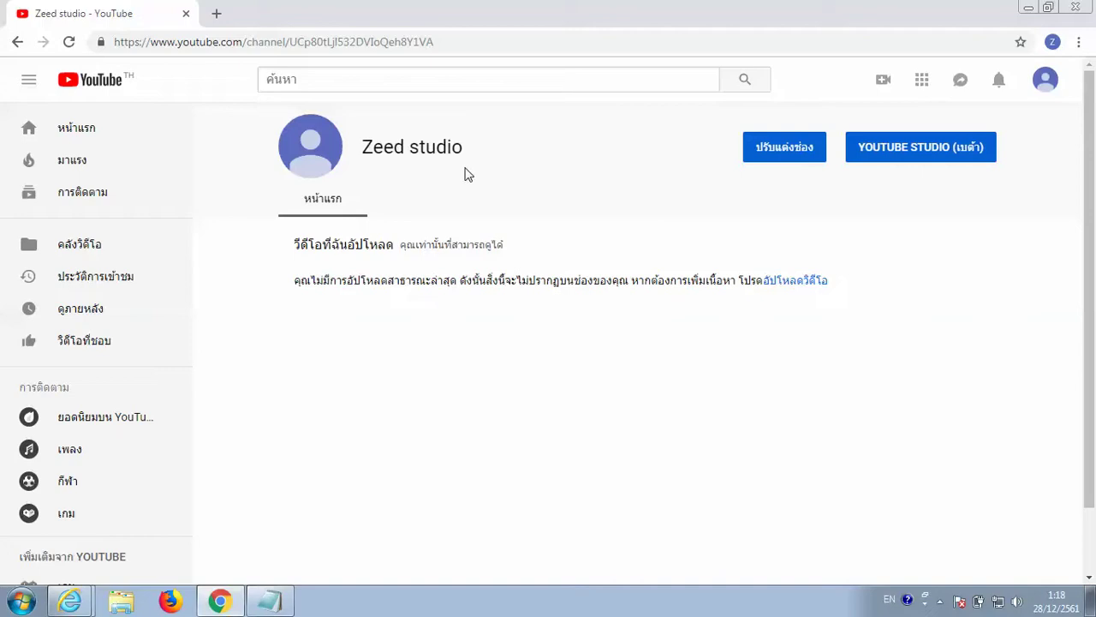
Edit the channel icon and continue to the Google account's Select photo chooser
drag(406, 152, 465, 154)
click(412, 183)
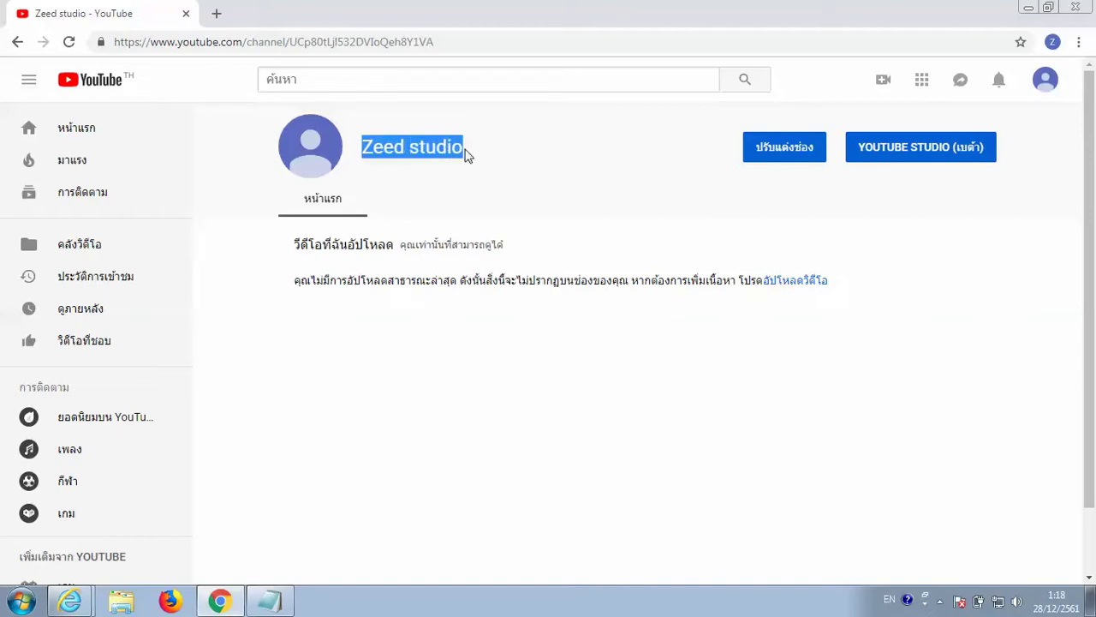
click(412, 183)
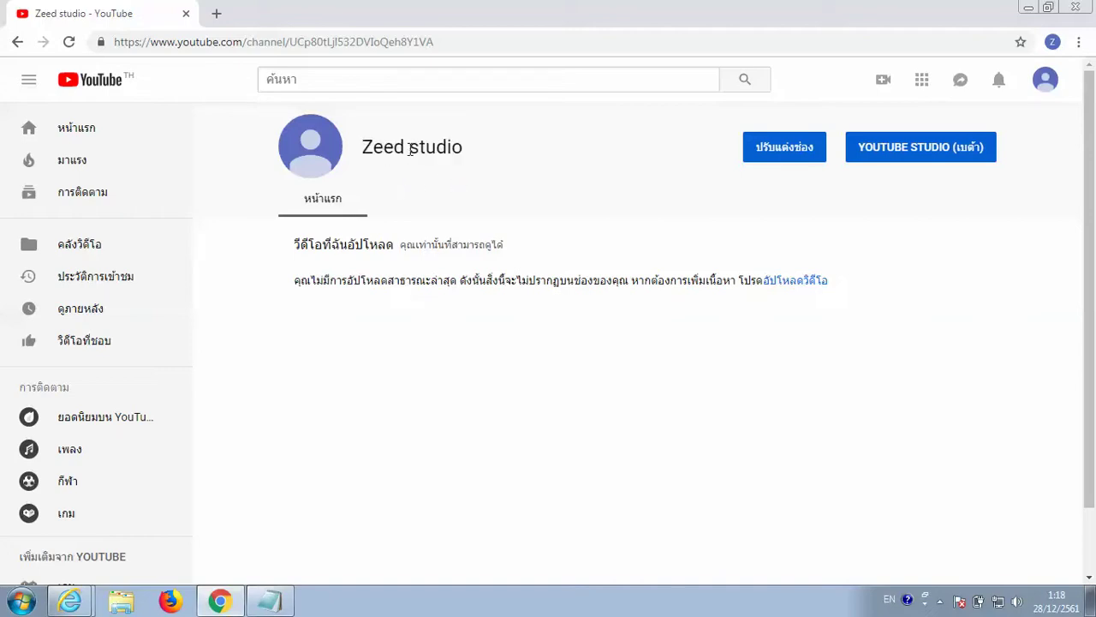
drag(365, 147, 465, 151)
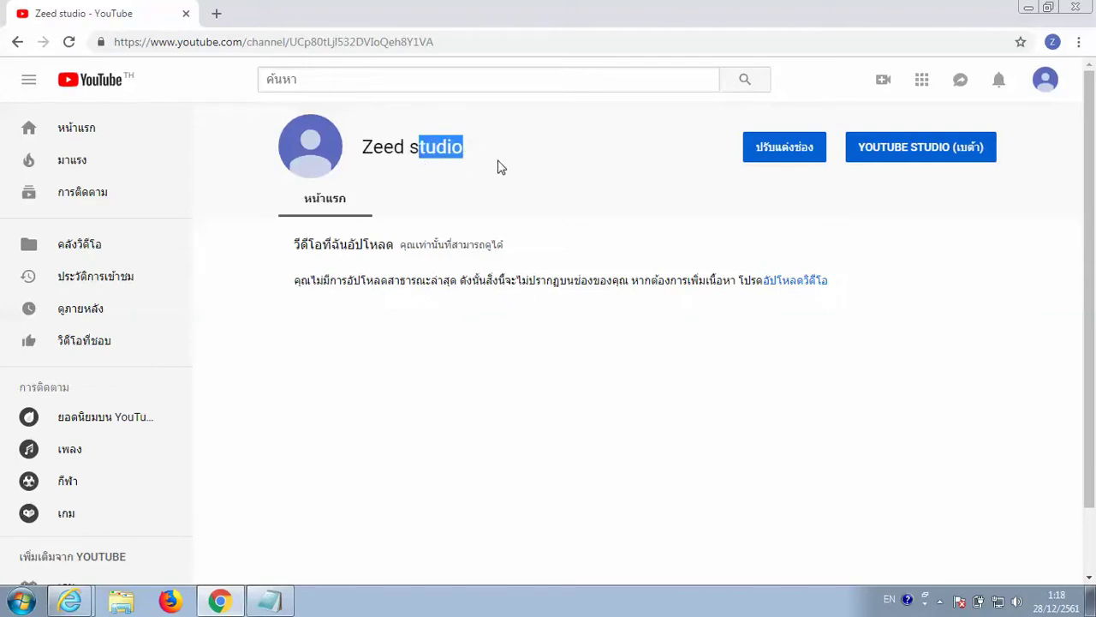
click(471, 157)
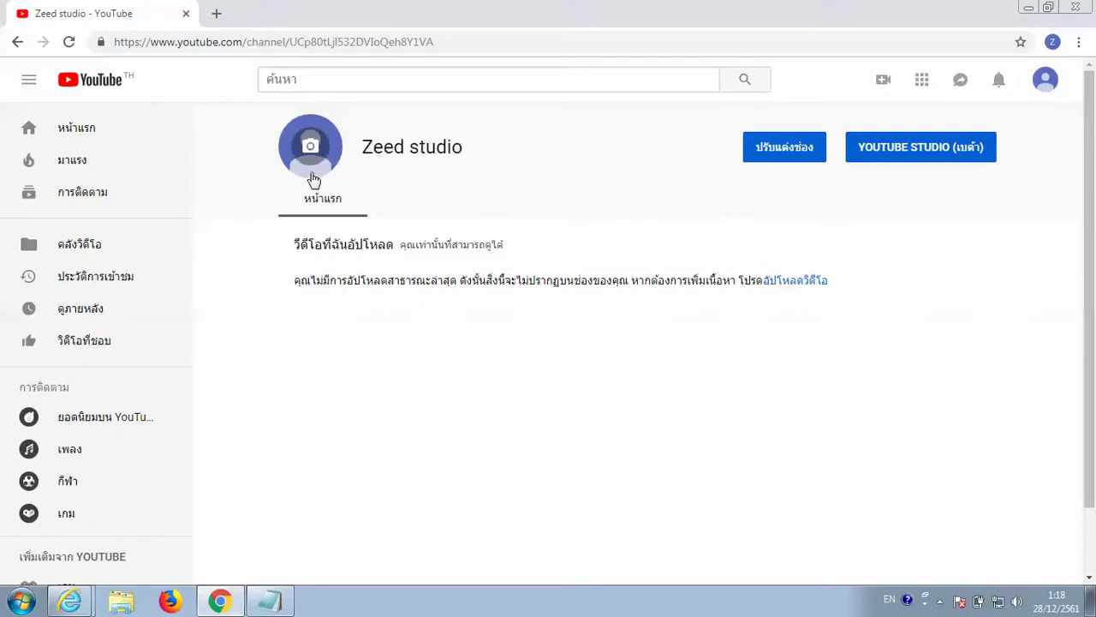
click(313, 178)
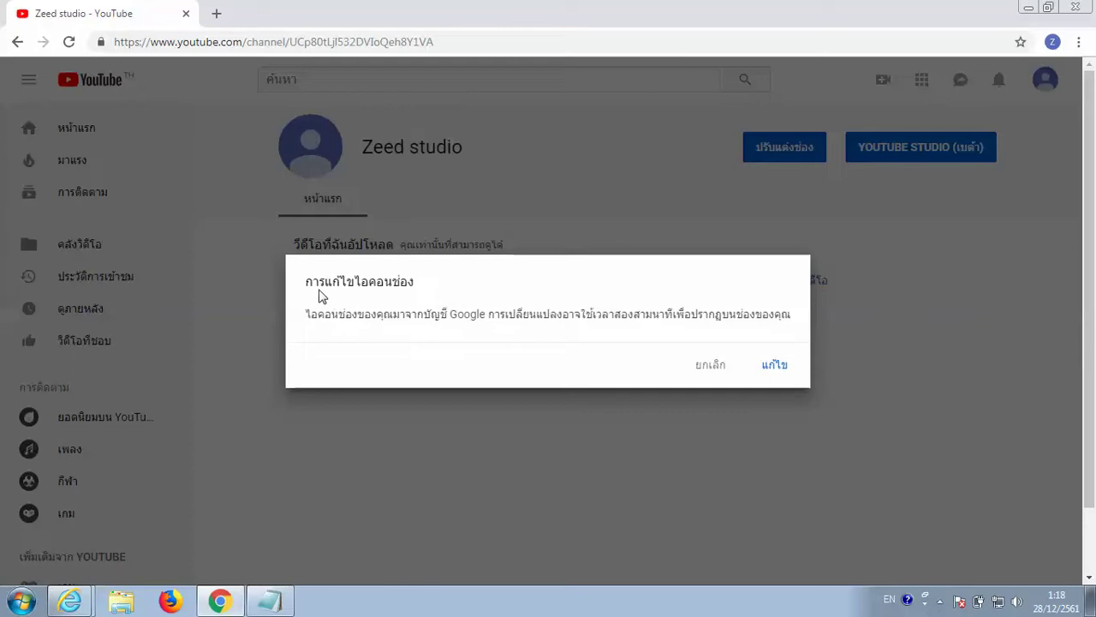
click(778, 368)
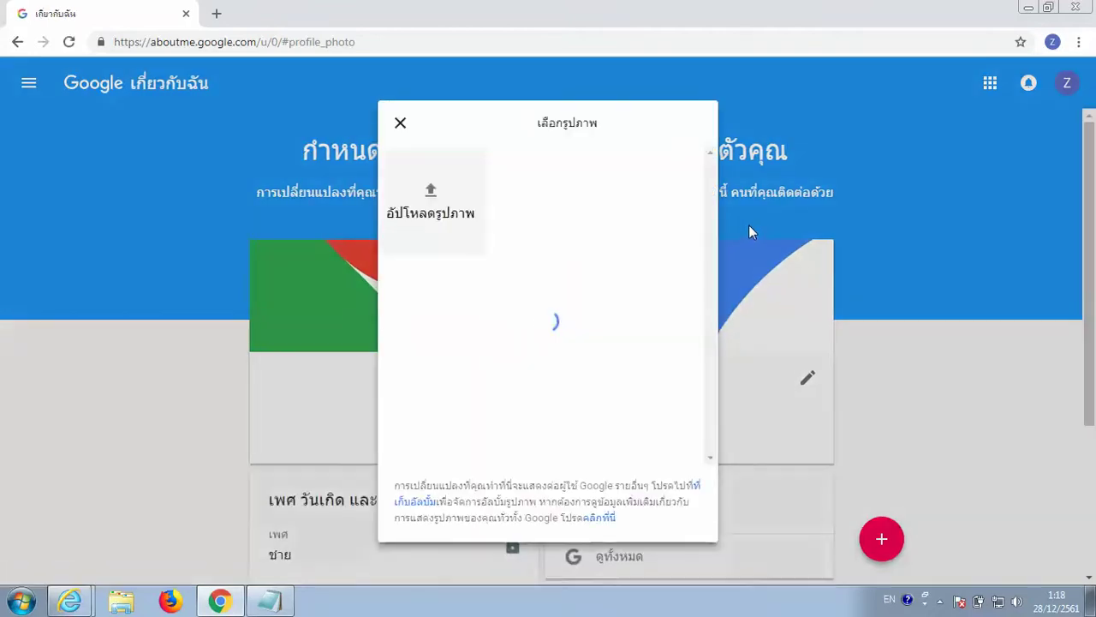
Rename the account to the first name plus 'studio' with an empty last name, confirming the change
click(400, 125)
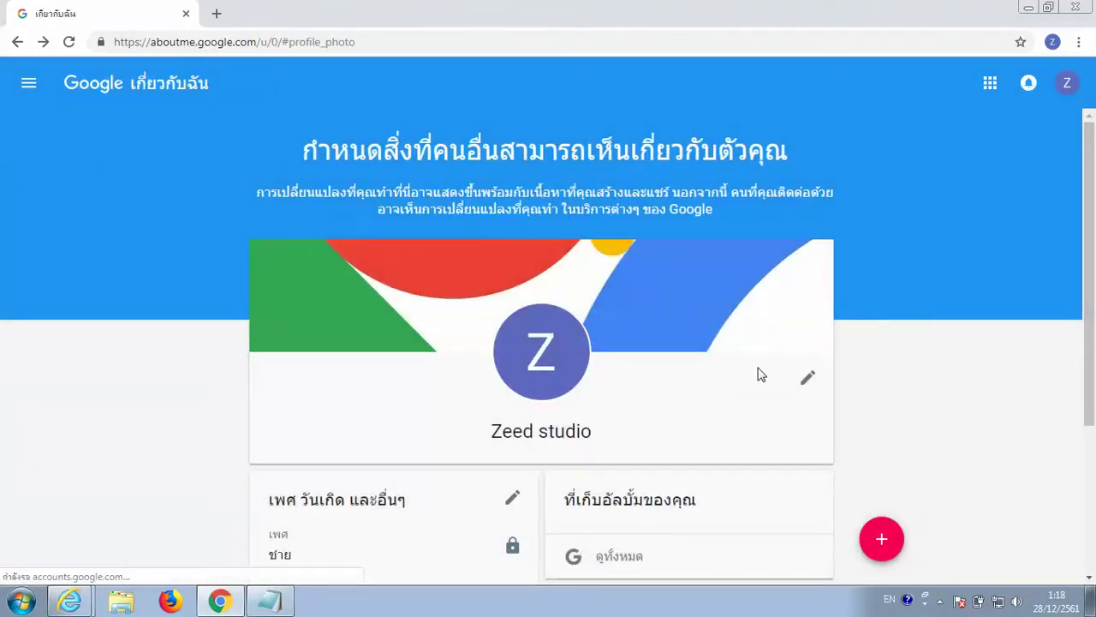
click(806, 386)
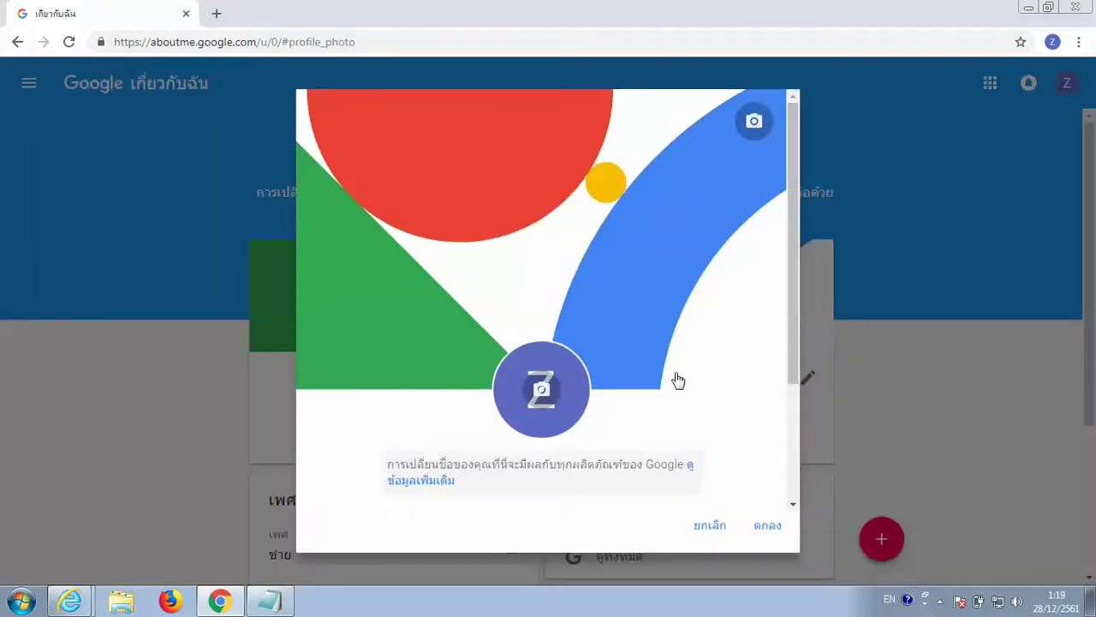
scroll(730, 353, down, 2)
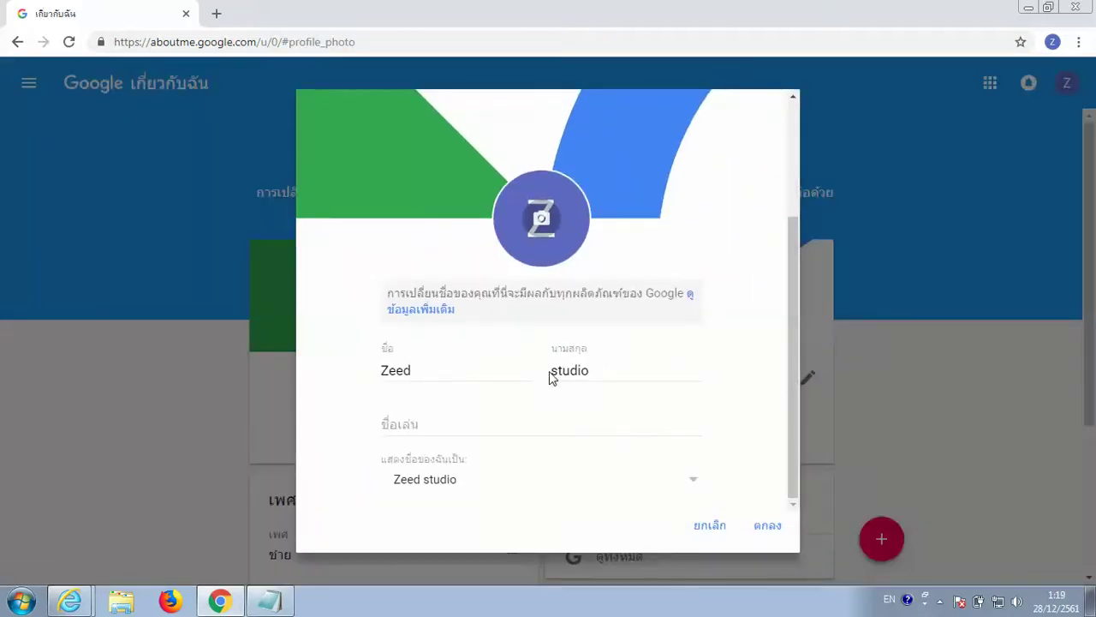
double_click(562, 370)
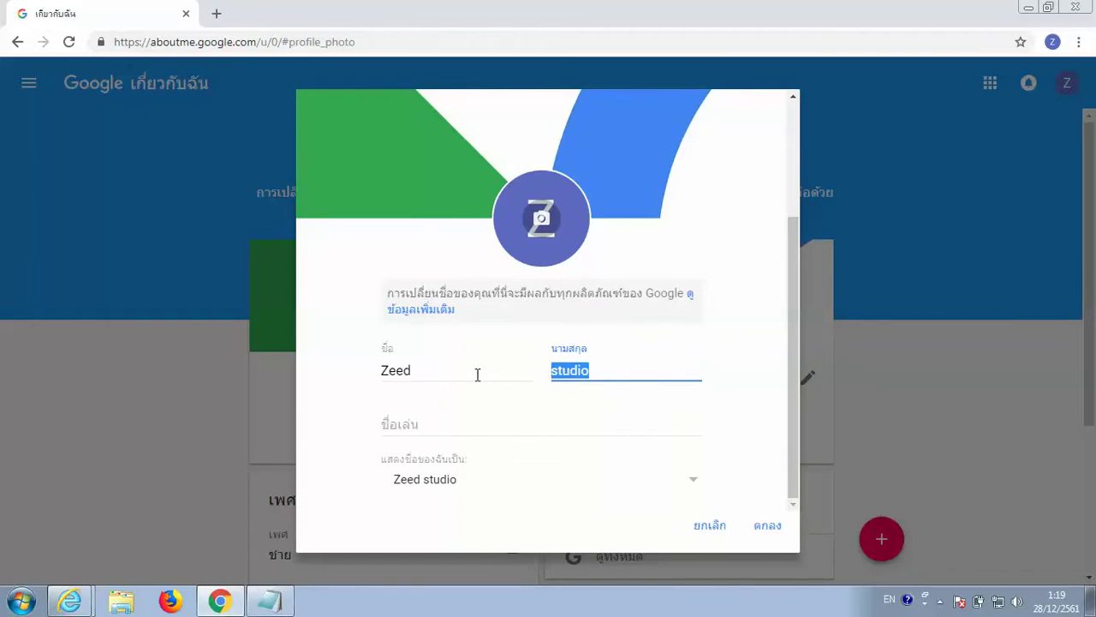
key(BackSpace)
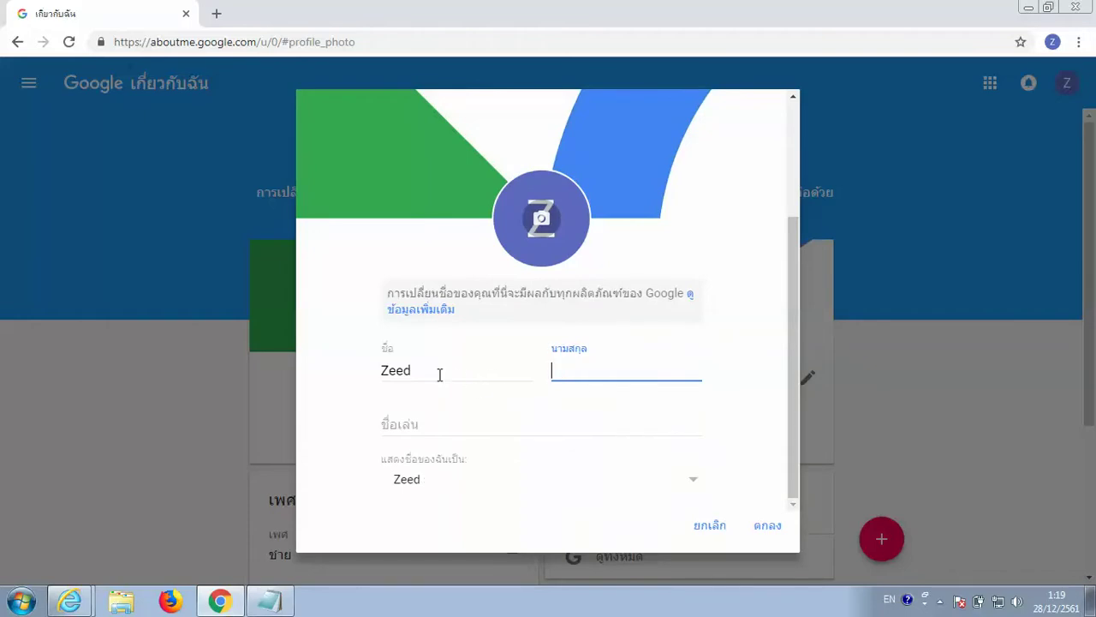
click(415, 370)
text(studio)
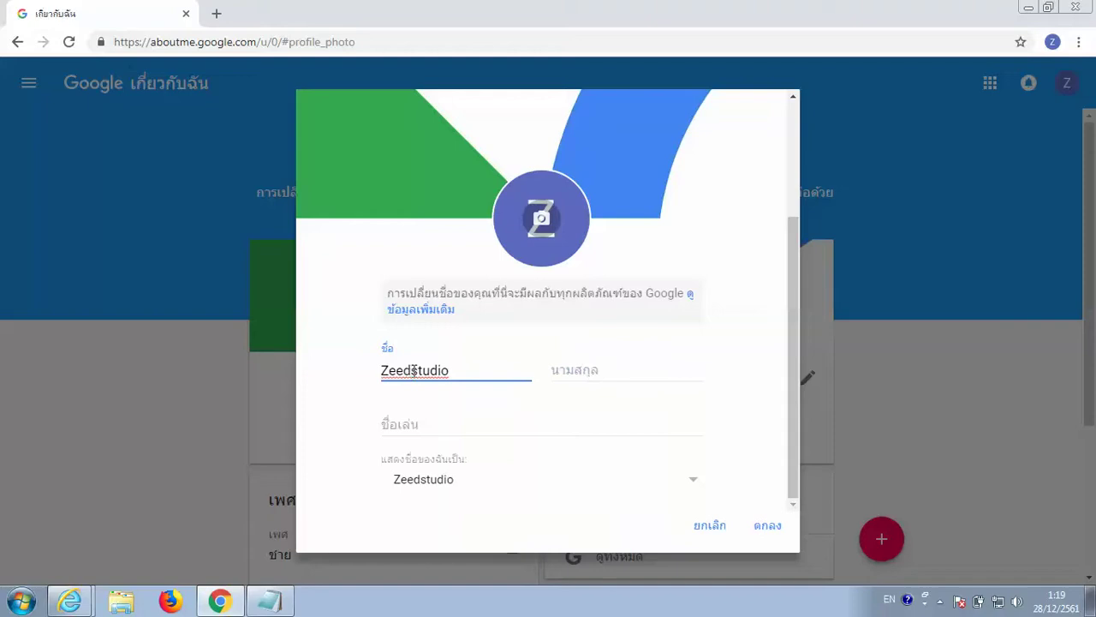
click(767, 529)
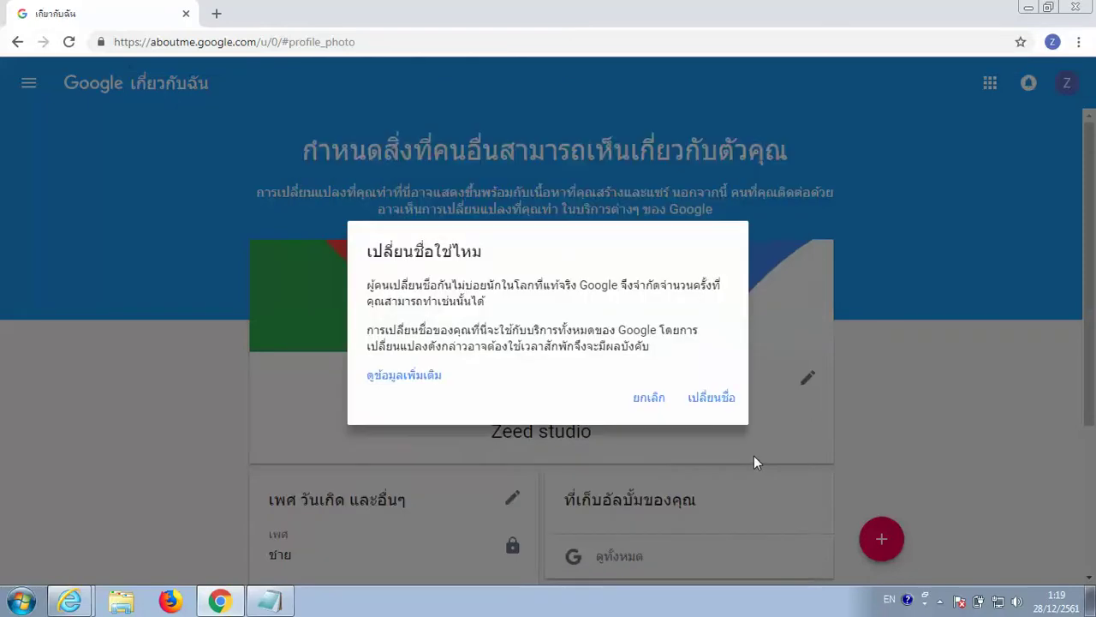
click(710, 399)
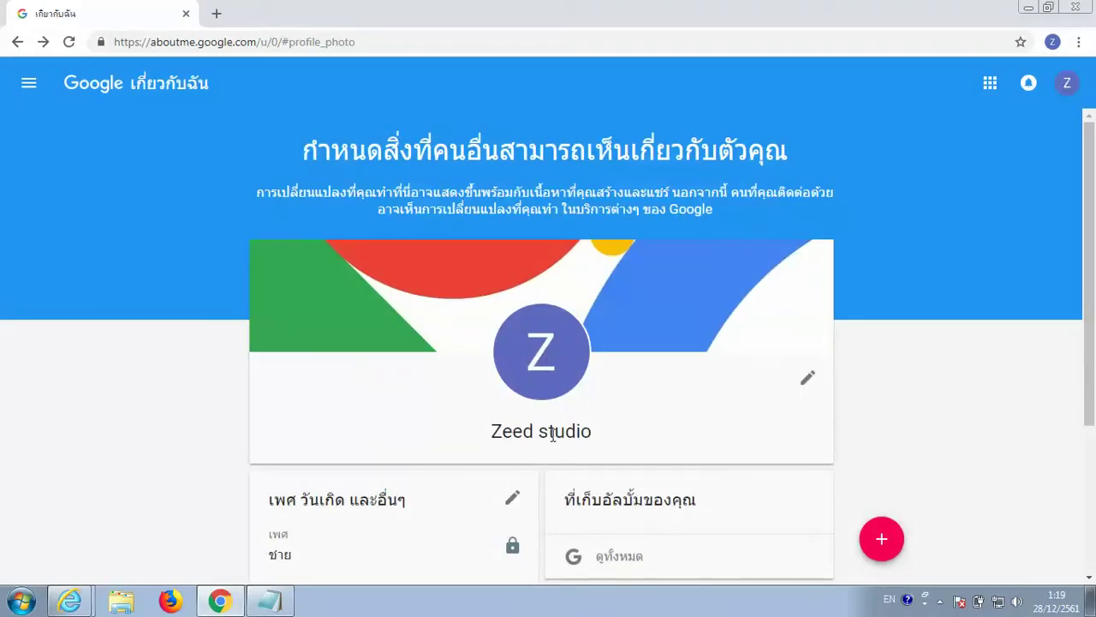
Return to YouTube from the Google apps grid and open My channel from the avatar menu
click(989, 83)
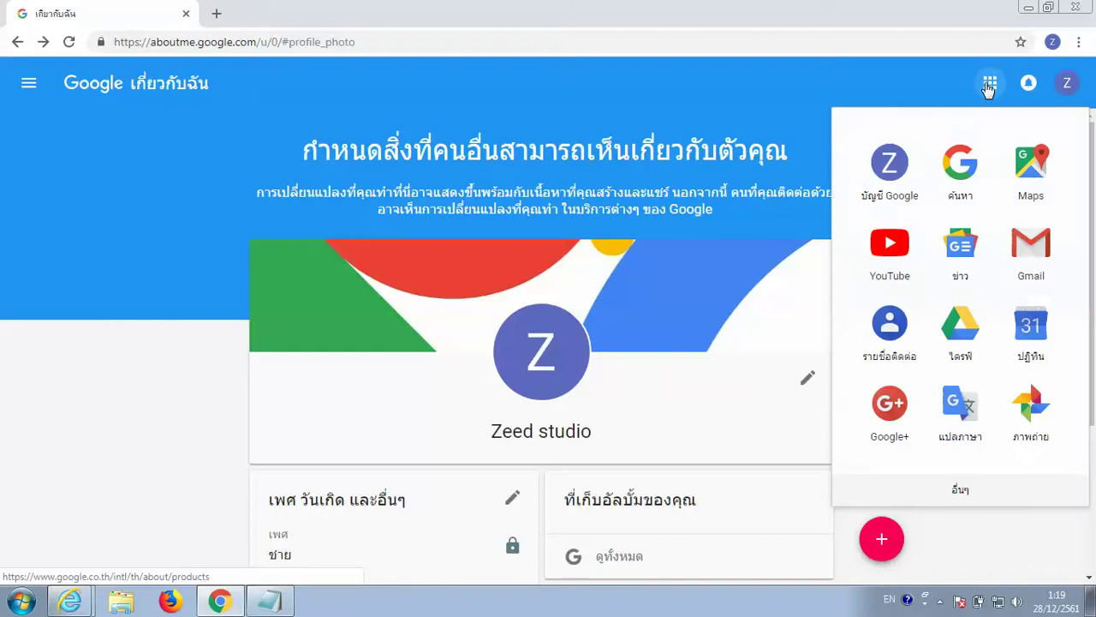
click(887, 263)
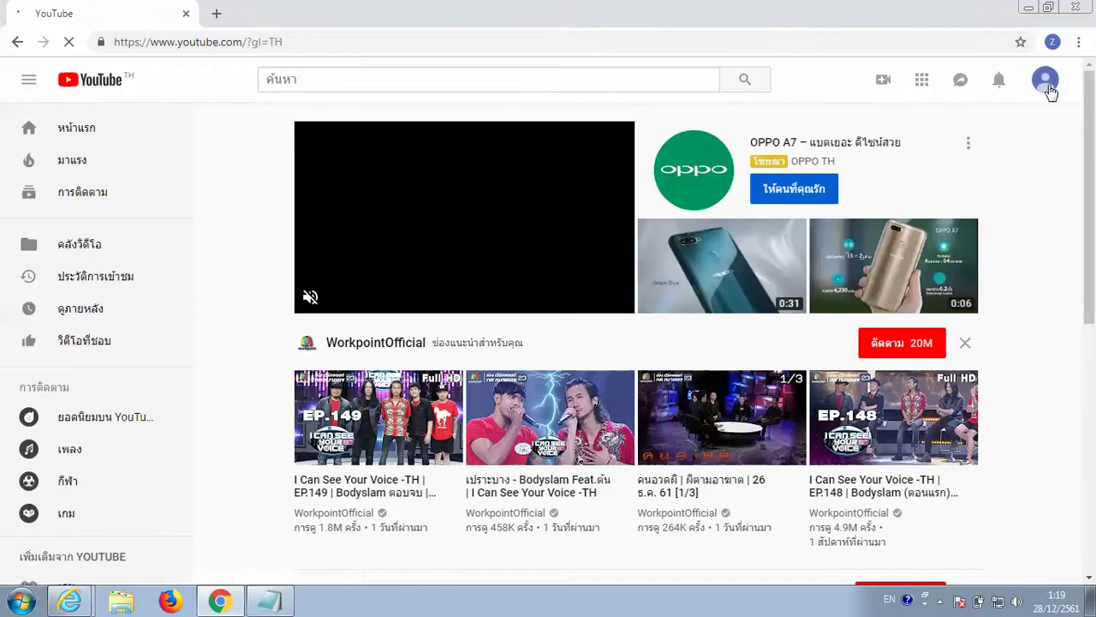
click(1046, 81)
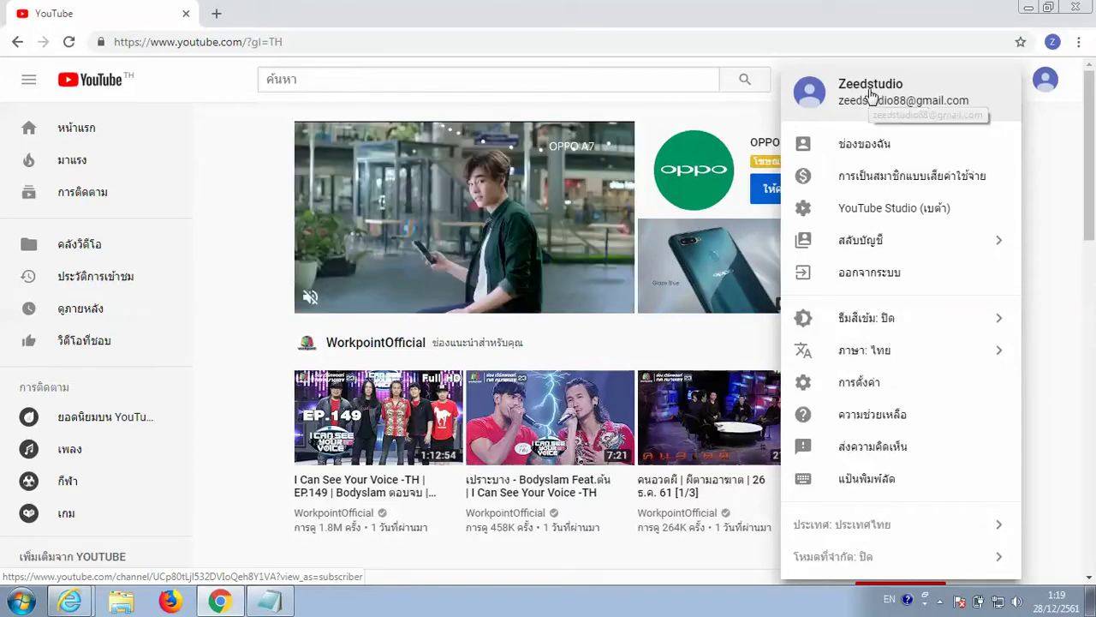
click(863, 147)
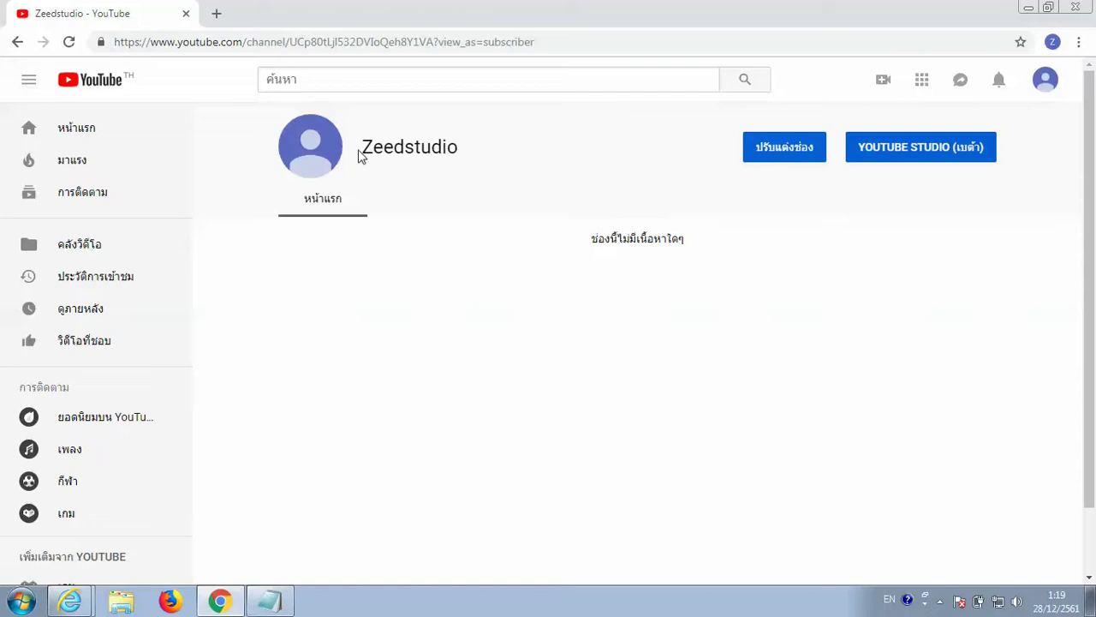
Switch from YouTube Studio to classic Creator Studio, citing 'some features are harder to use' as feedback
drag(365, 147, 485, 153)
click(479, 160)
click(920, 162)
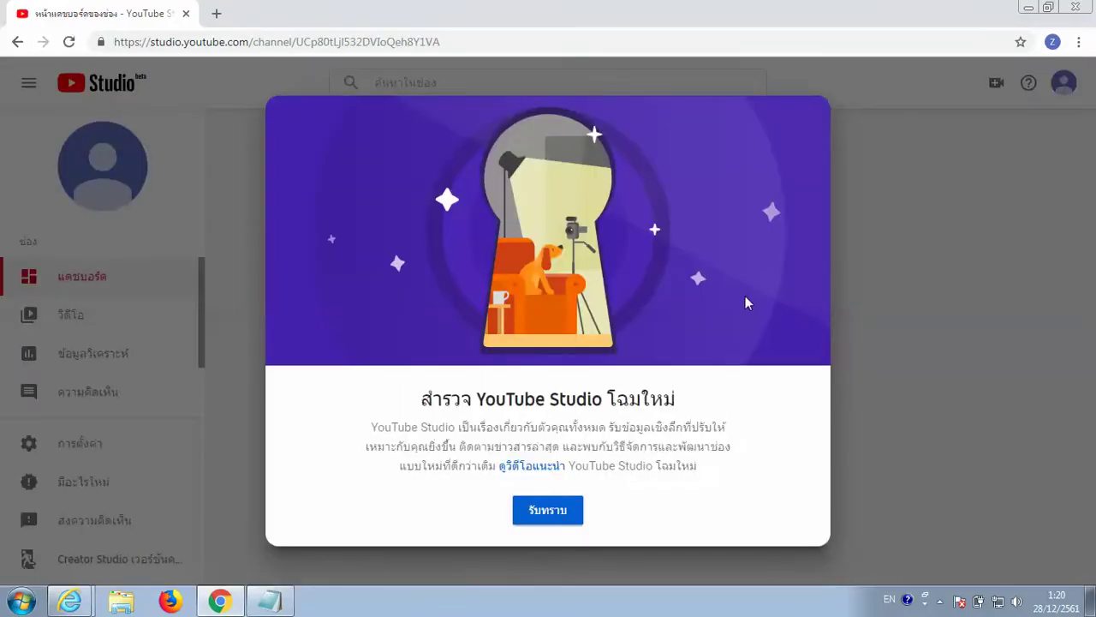
click(549, 511)
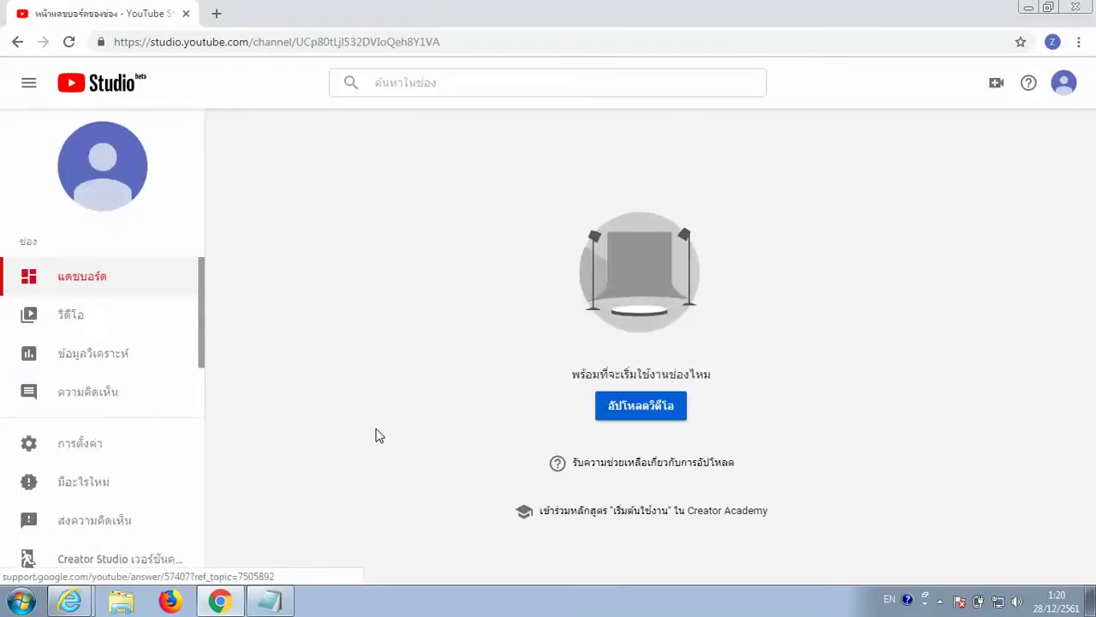
click(75, 569)
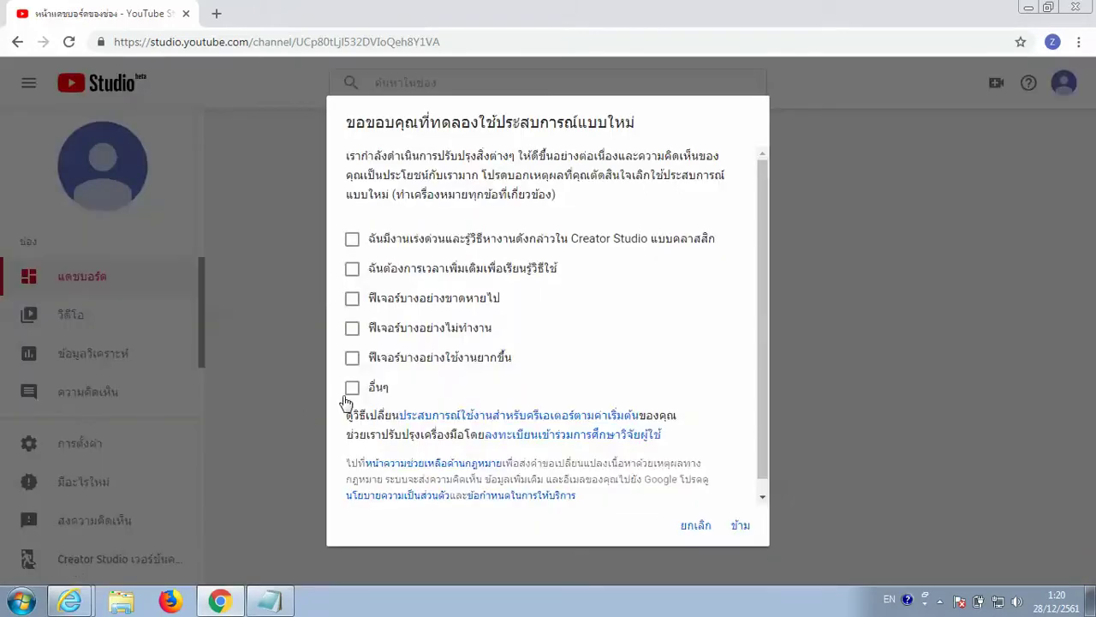
click(376, 366)
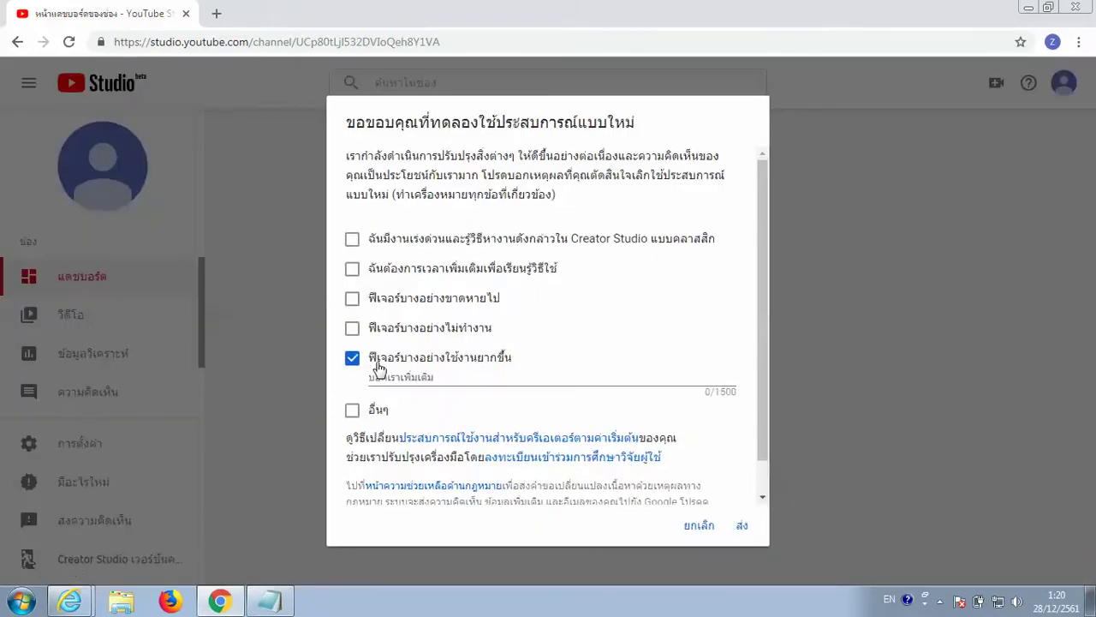
click(742, 527)
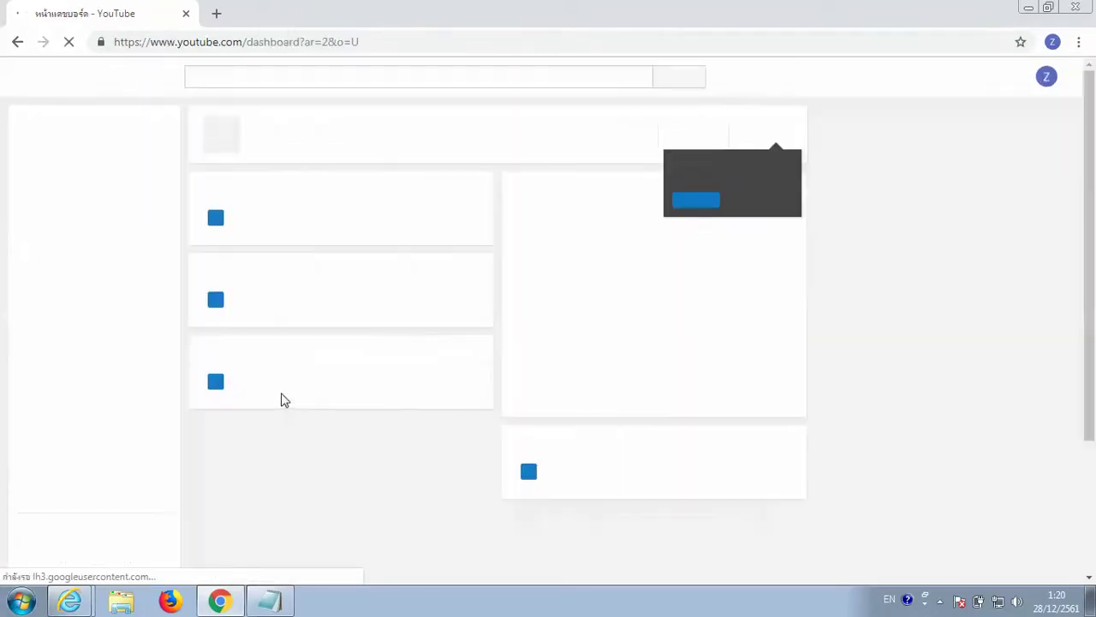
Dismiss the dashboard tip and open Channel > Status and features from the sidebar
click(710, 210)
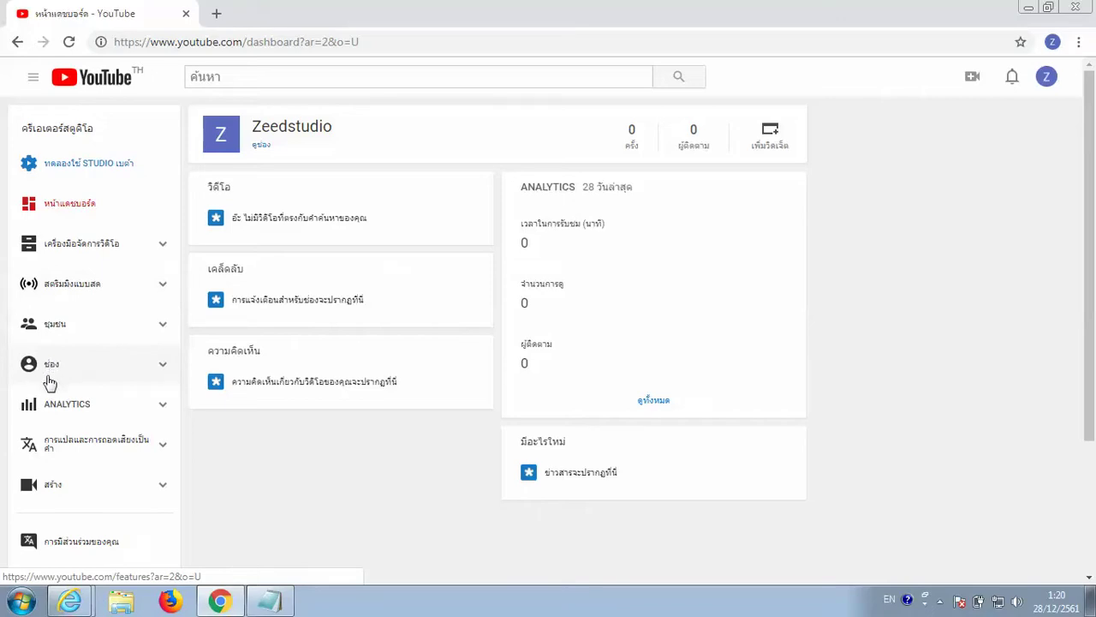
click(48, 376)
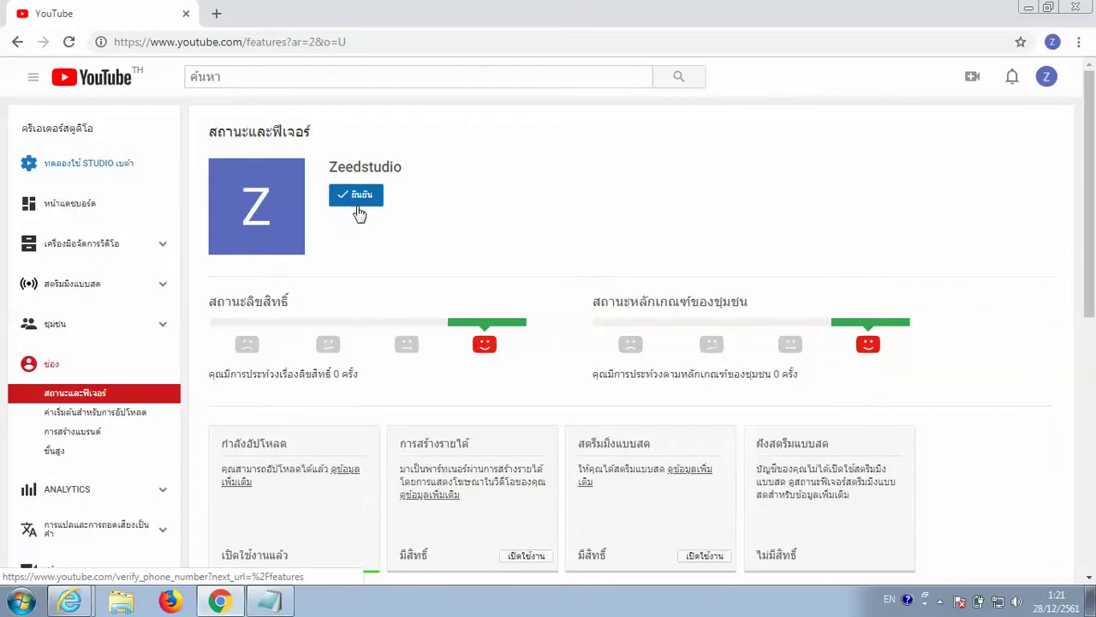
Start account verification, keeping Thailand as the country
click(349, 202)
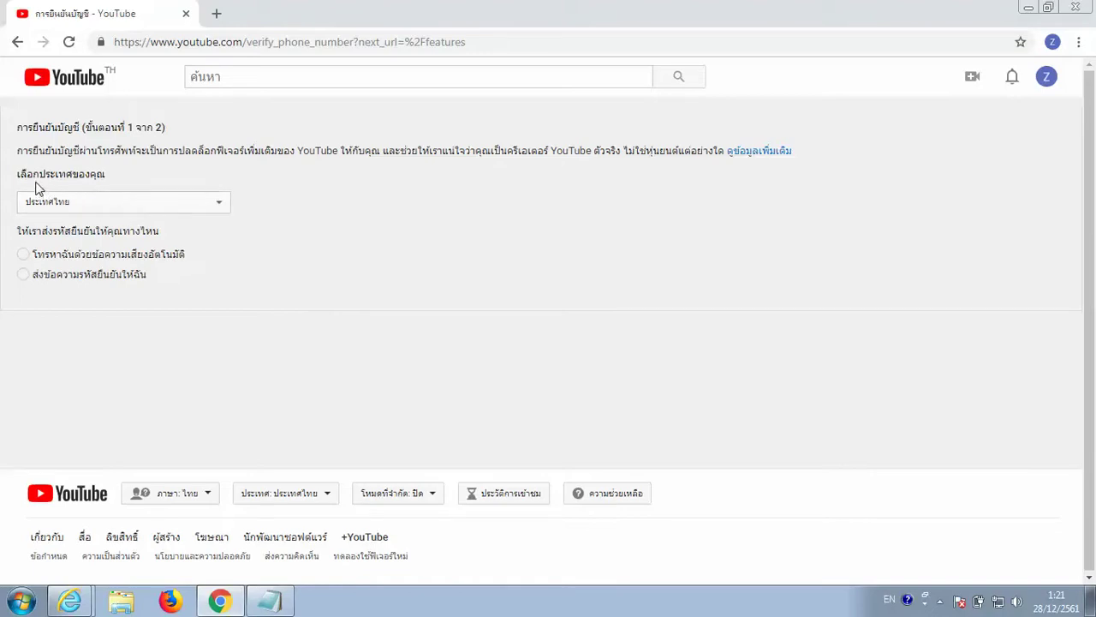
click(92, 206)
click(91, 206)
click(167, 209)
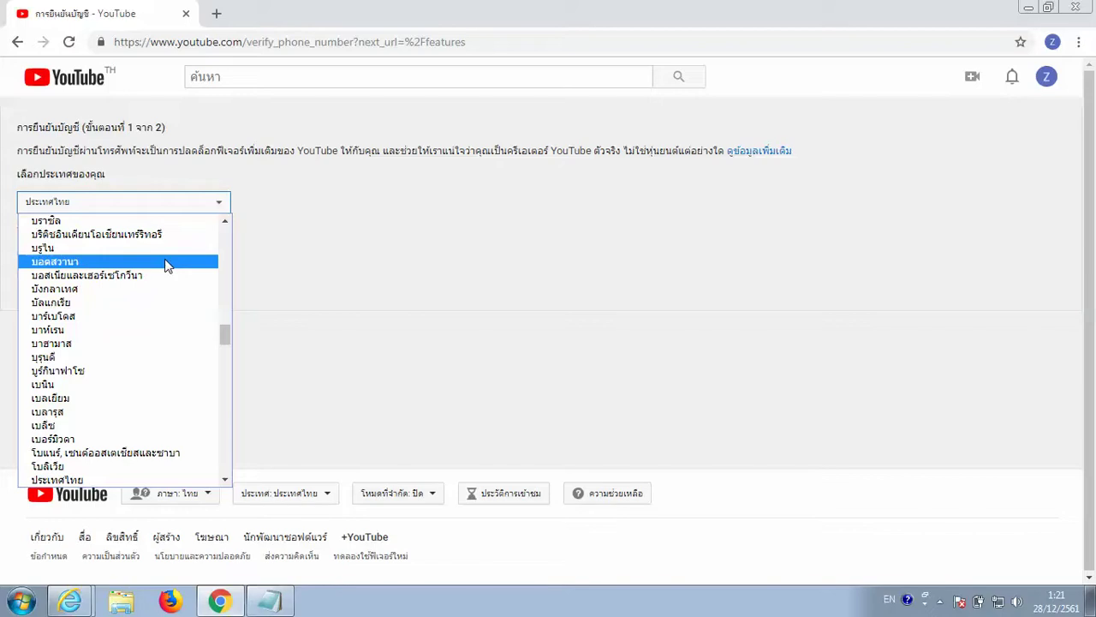
click(286, 245)
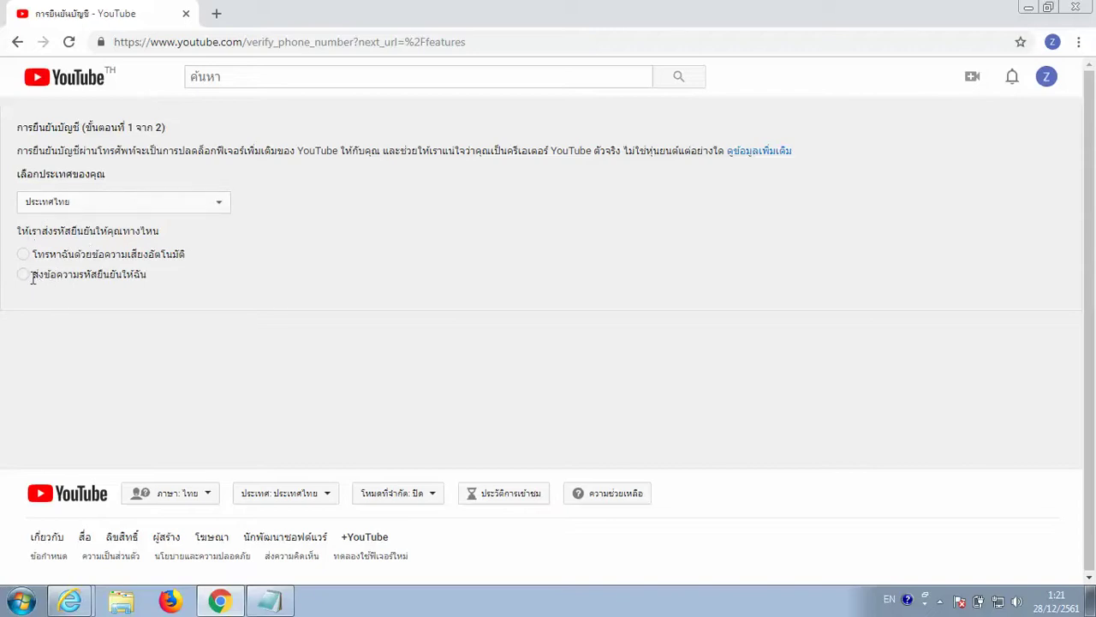
Request the verification code by text message to the account's phone number
click(23, 275)
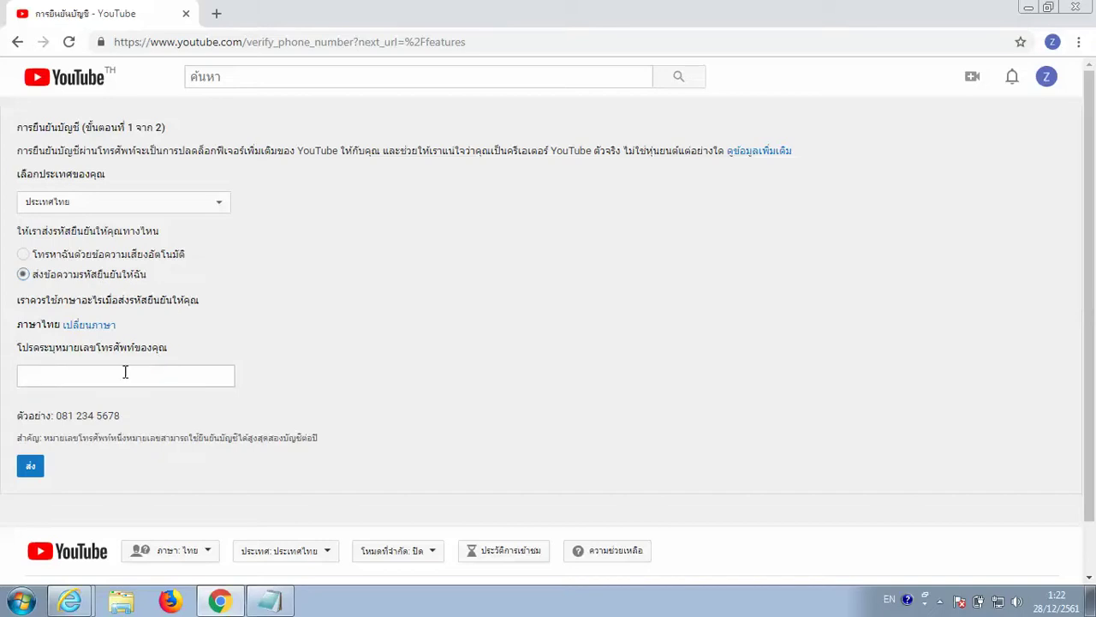
click(35, 375)
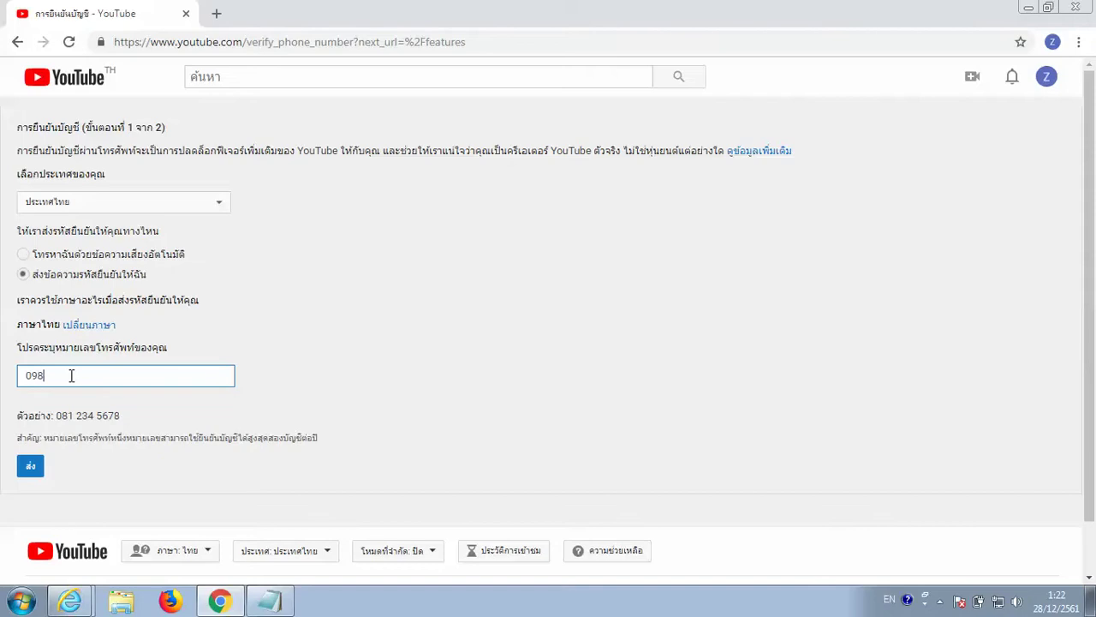
click(32, 471)
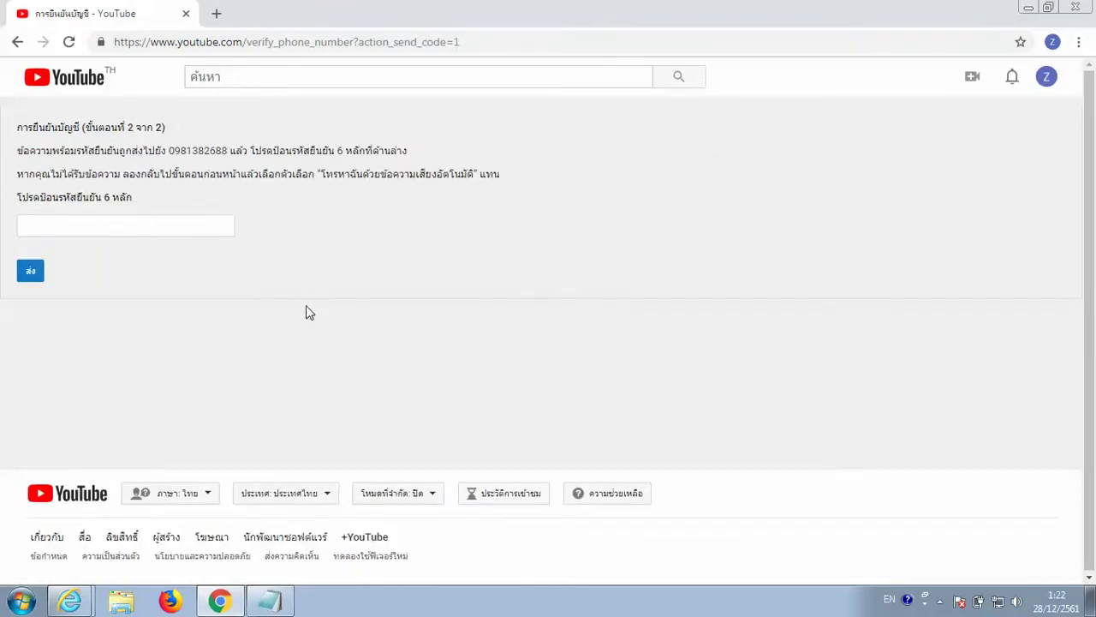
Enter the 6-digit code from the text message and submit it to verify the account
click(183, 228)
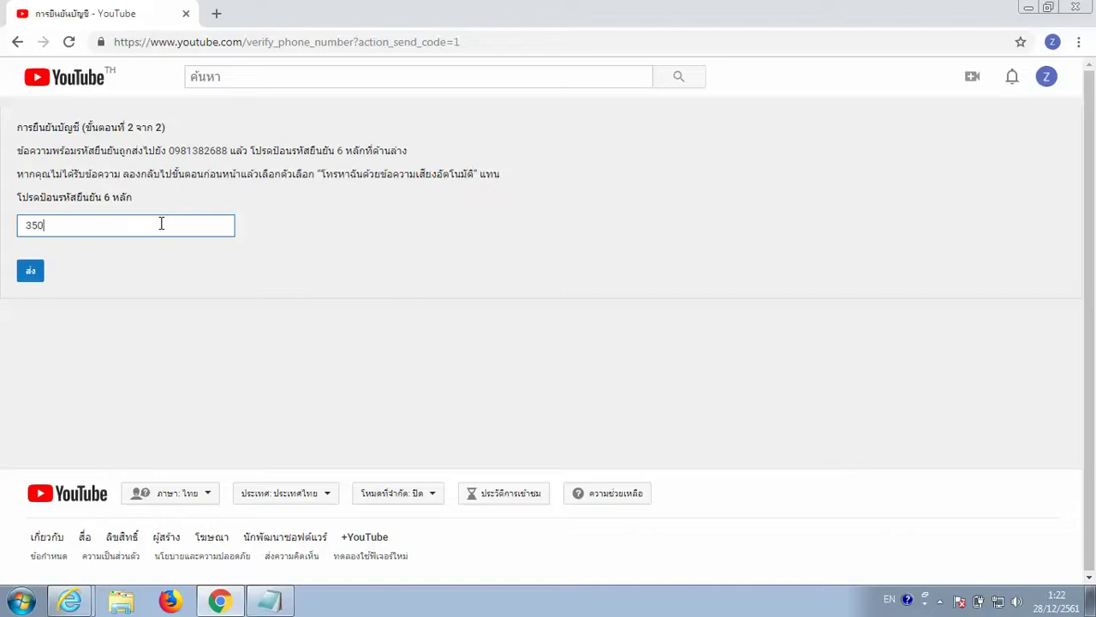
click(31, 273)
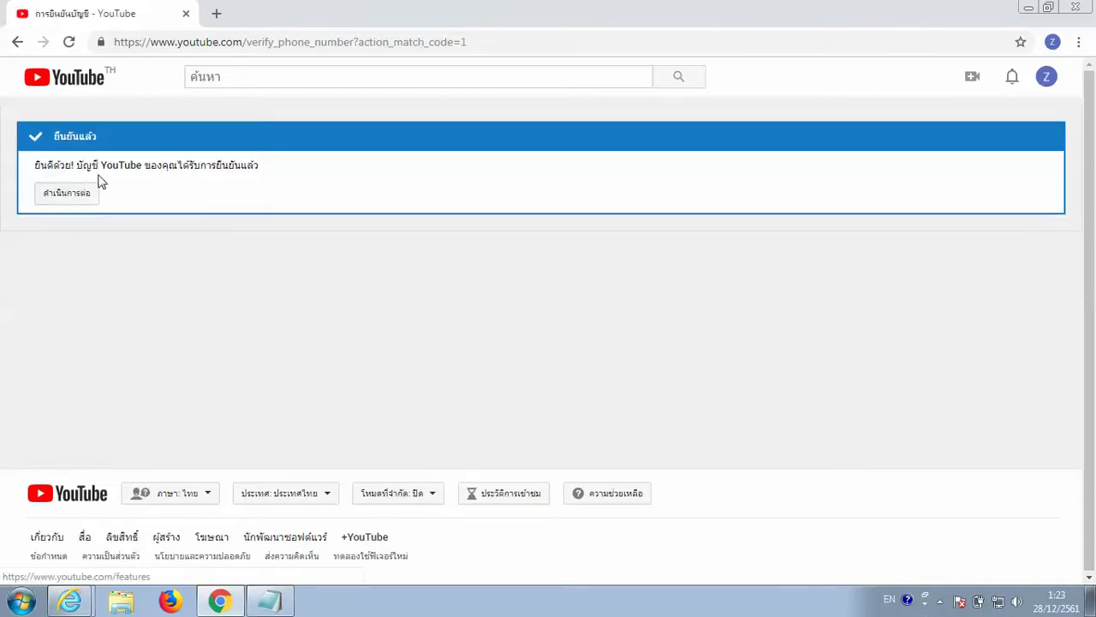
Continue past verification and enable the Monetization card on Status and features
click(73, 199)
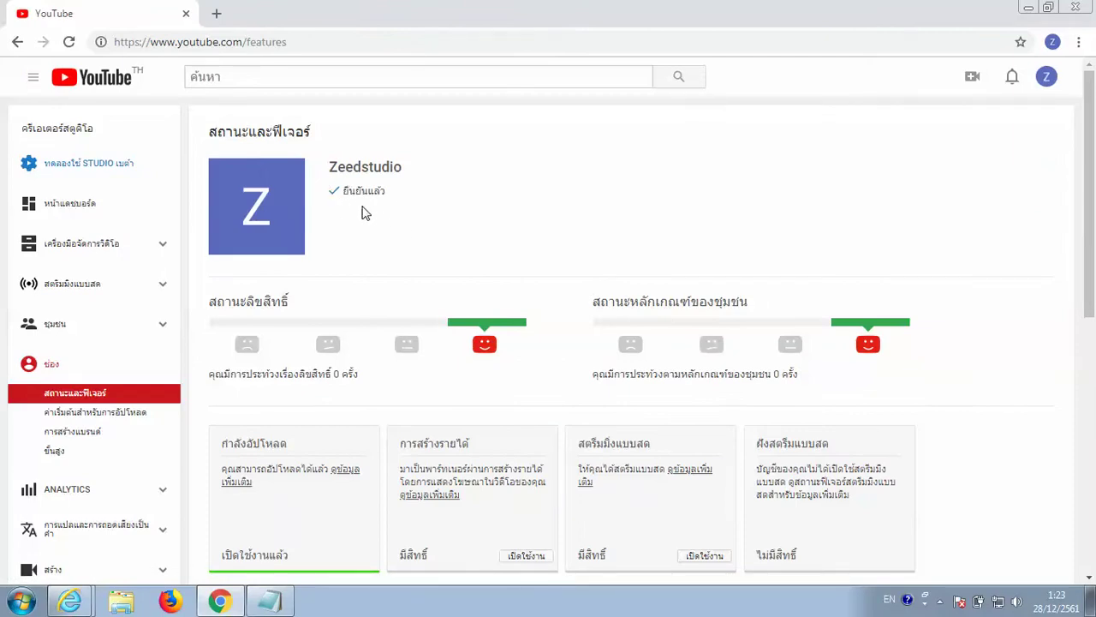
scroll(460, 196, down, 1)
scroll(691, 211, up, 1)
scroll(479, 214, down, 2)
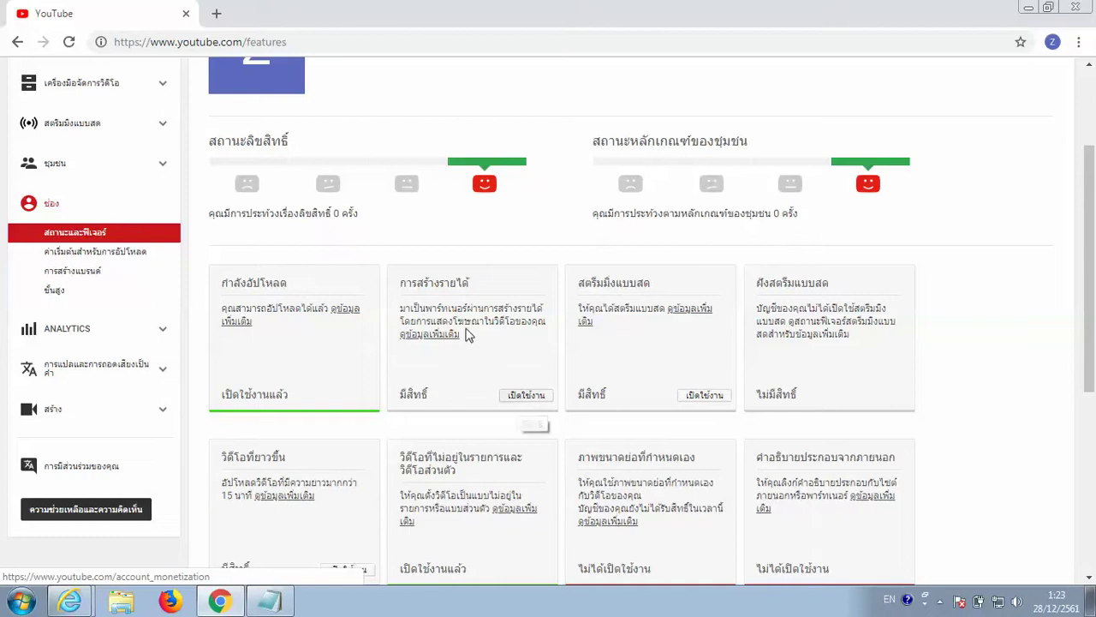
scroll(468, 333, up, 2)
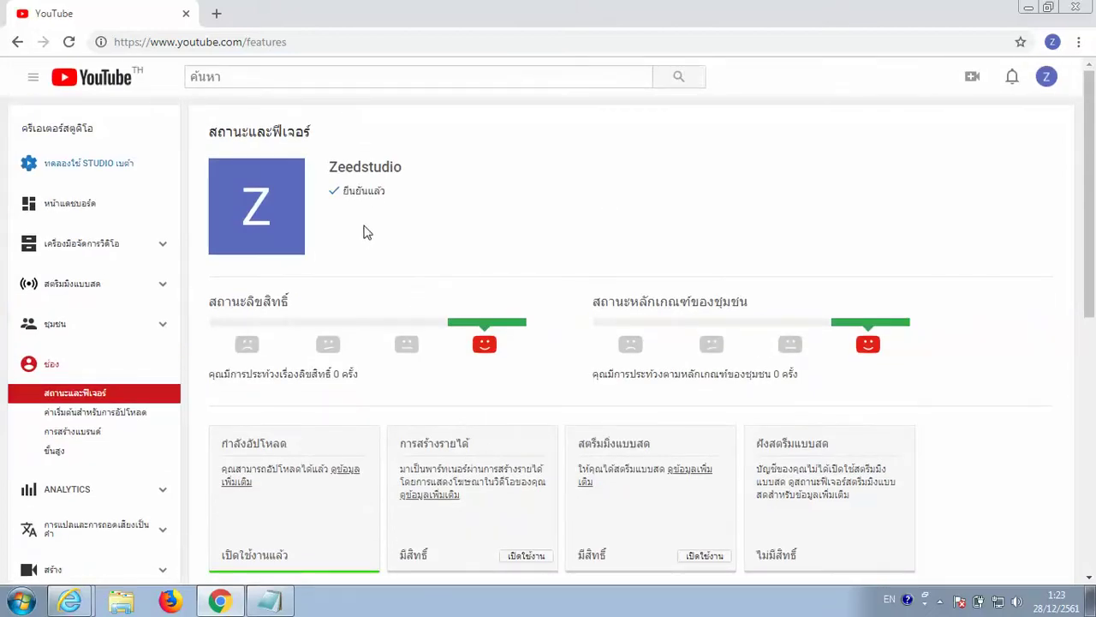
scroll(454, 317, down, 2)
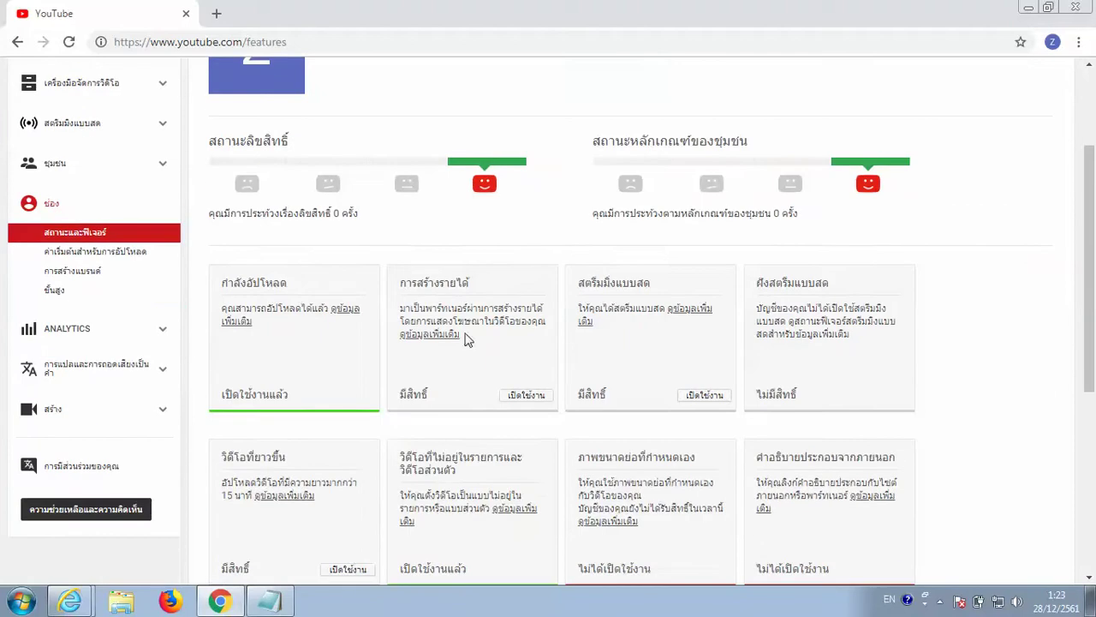
click(534, 401)
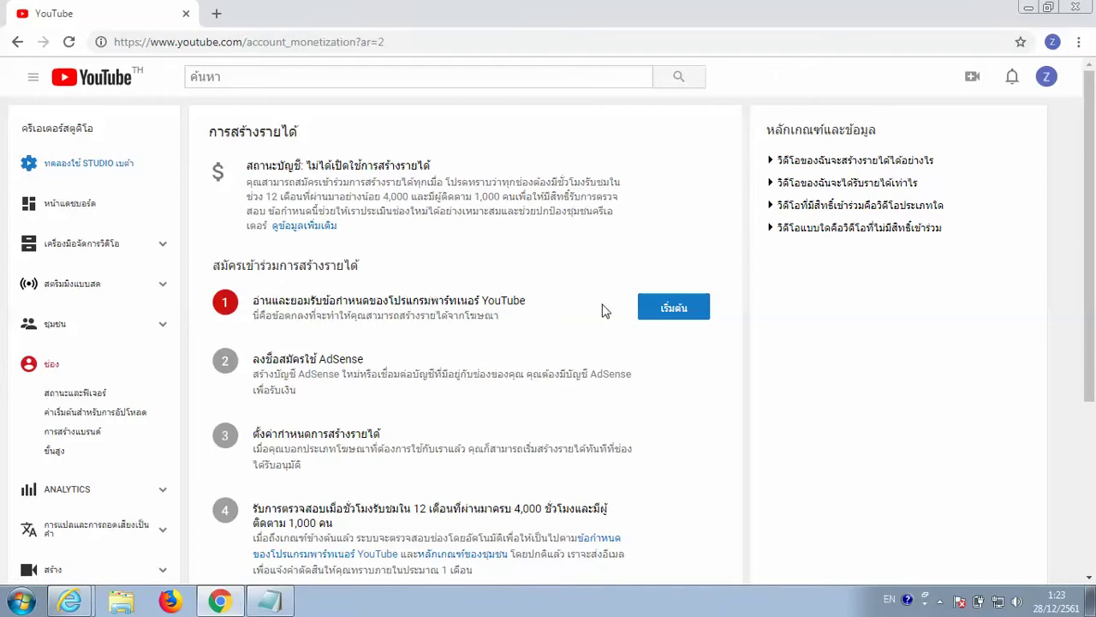
Start step 1 and accept the Partner Program terms with all three agreement boxes ticked
click(671, 310)
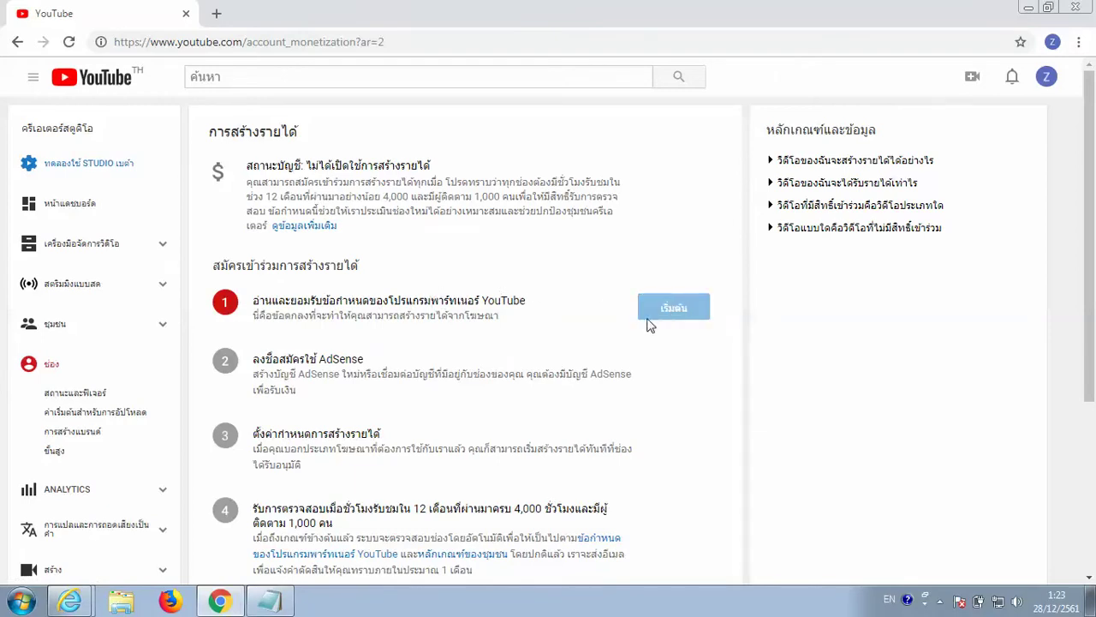
click(341, 388)
click(347, 410)
click(338, 439)
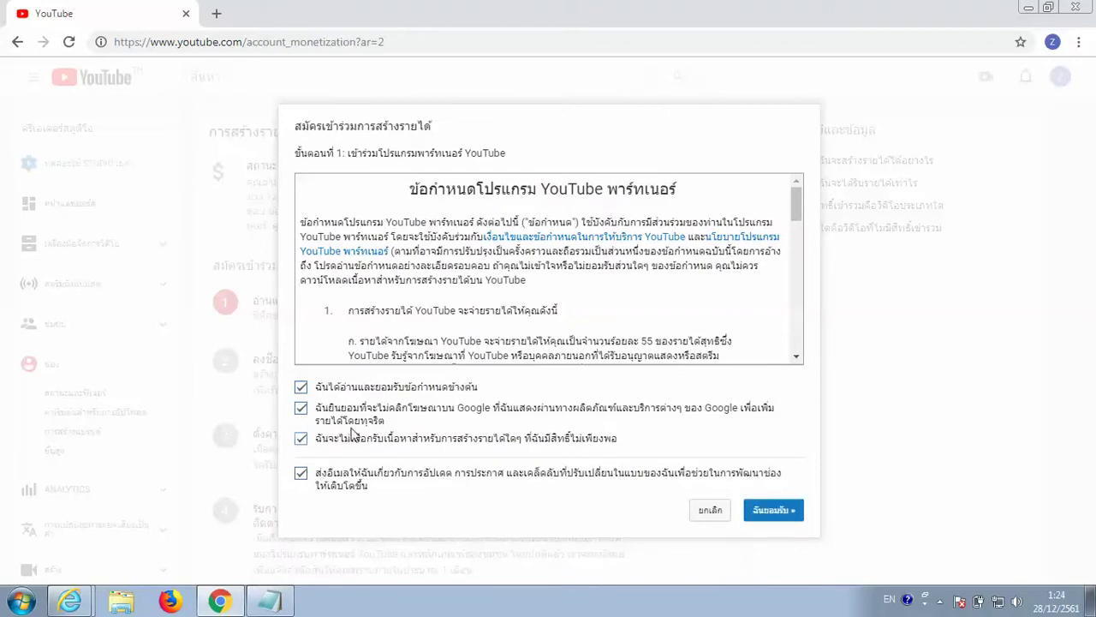
scroll(771, 293, down, 3)
scroll(771, 299, down, 5)
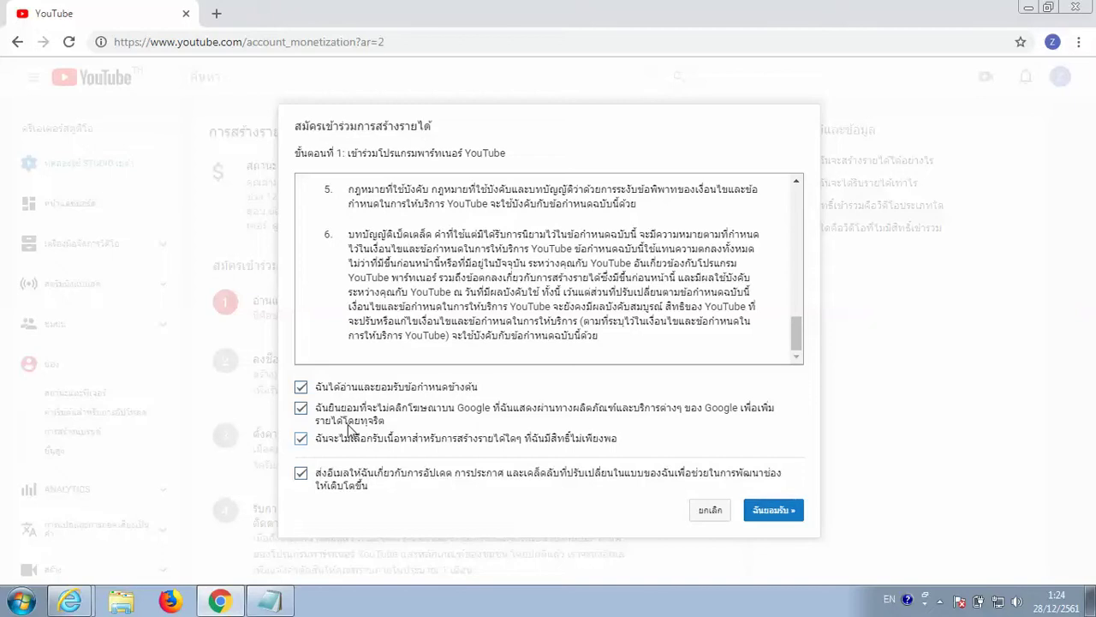
click(781, 515)
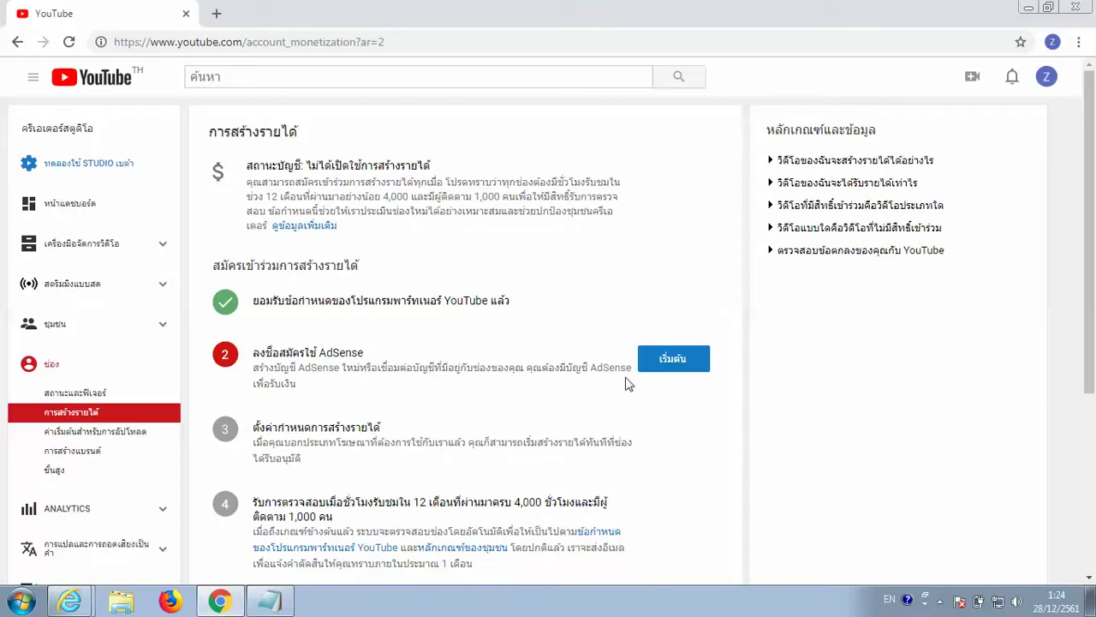
Start step 2, Sign up for AdSense, and proceed from the redirect page
click(671, 364)
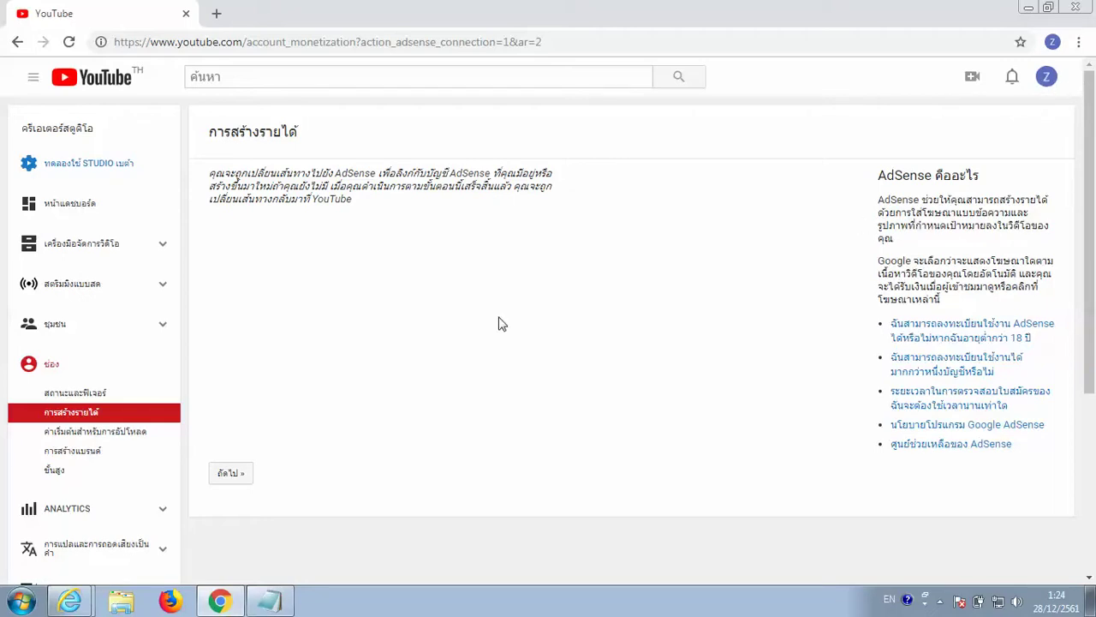
click(232, 473)
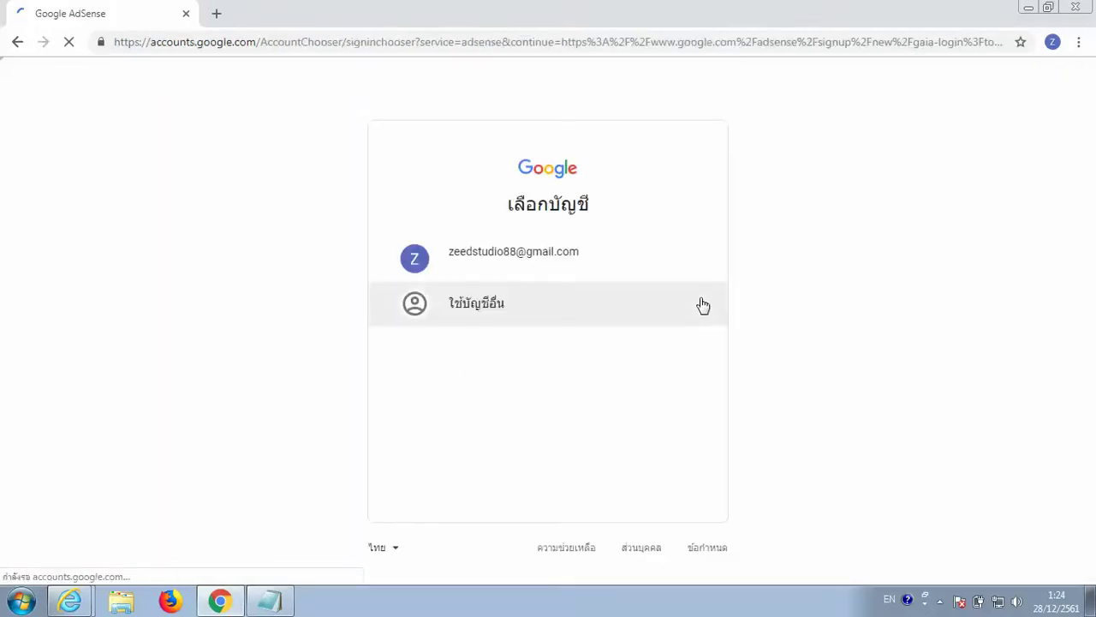
Choose the channel's Gmail account and review the AdSense sign-up form with the channel URL
click(625, 263)
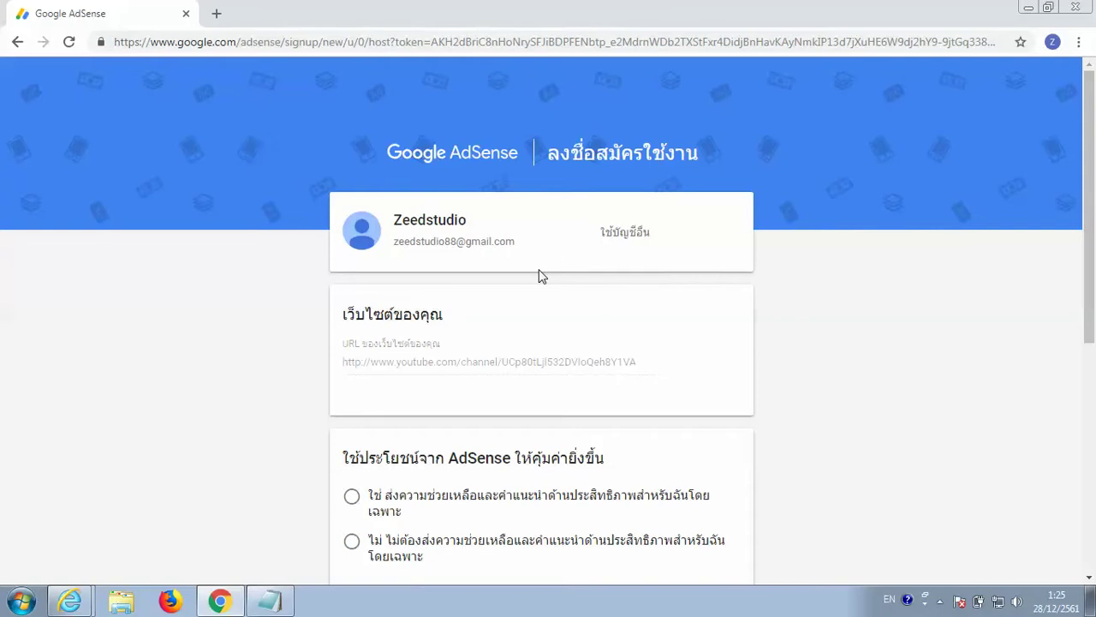
scroll(564, 298, down, 1)
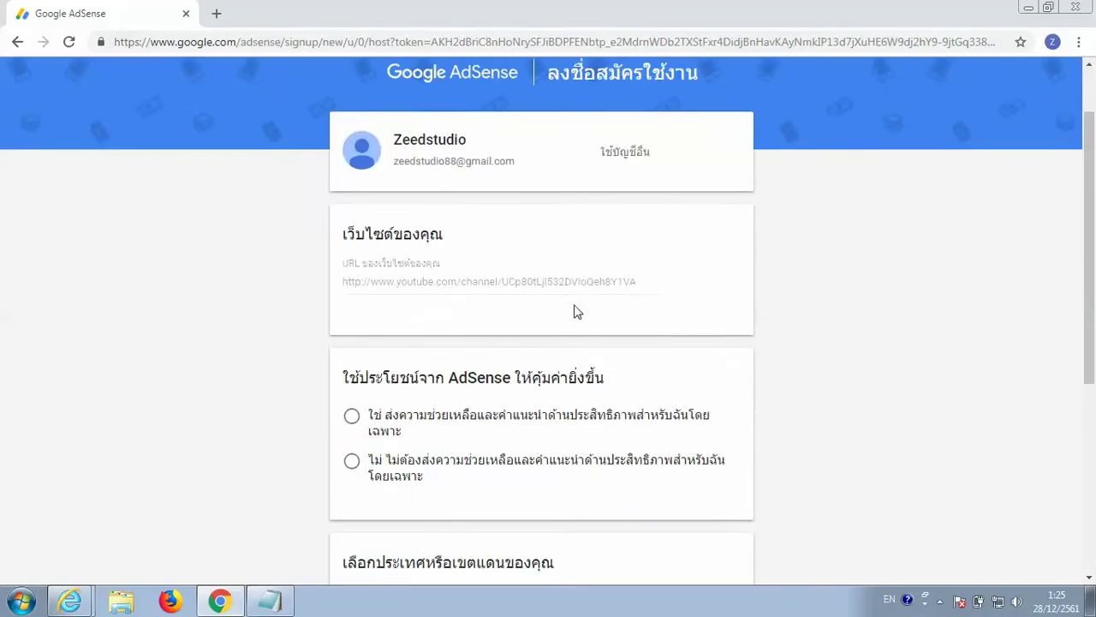
scroll(608, 306, down, 1)
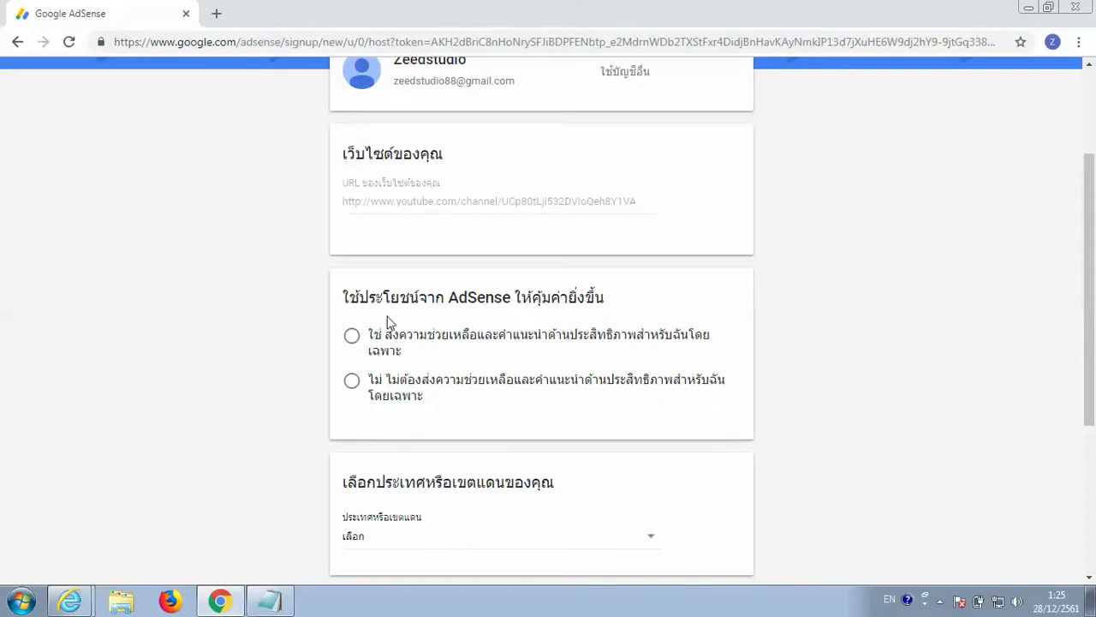
scroll(470, 288, up, 2)
scroll(458, 266, down, 2)
click(352, 335)
scroll(547, 340, down, 2)
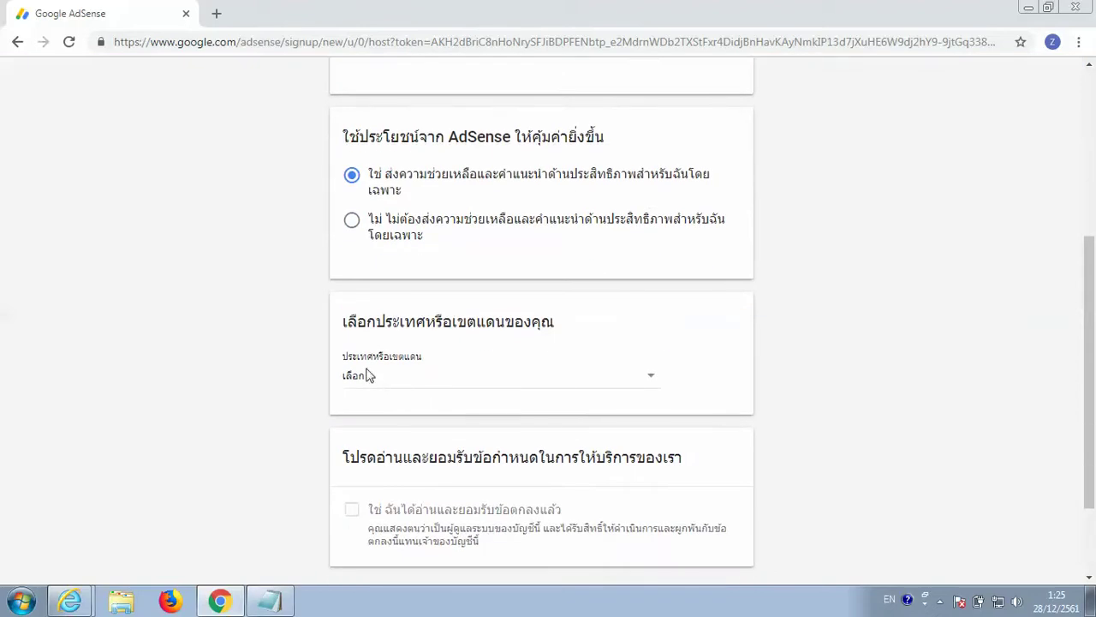
click(411, 384)
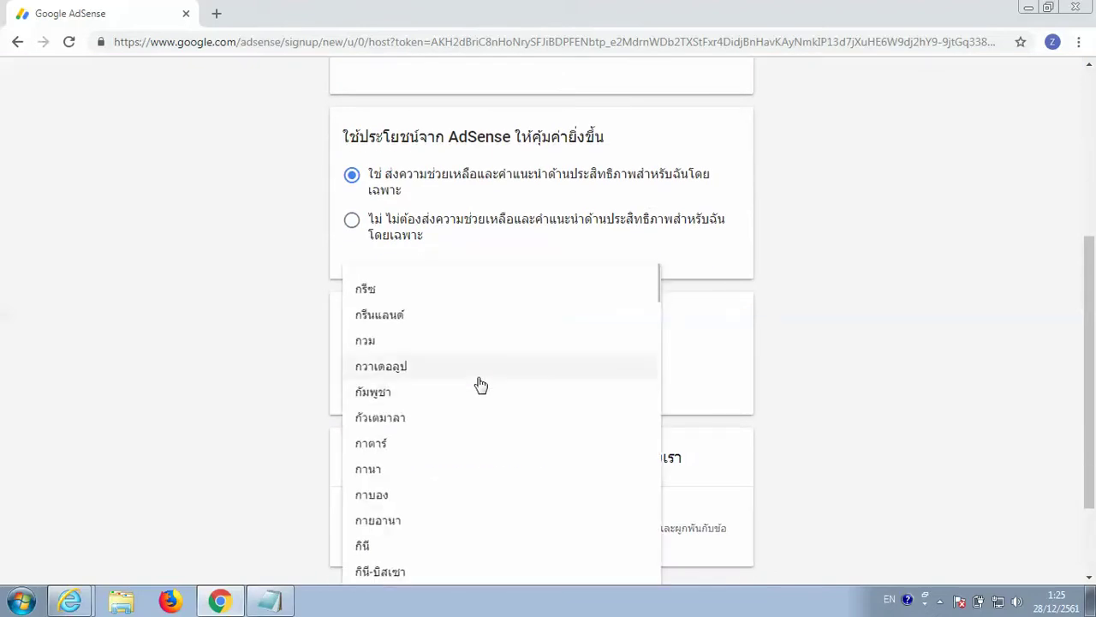
scroll(503, 413, down, 2)
scroll(503, 413, down, 10)
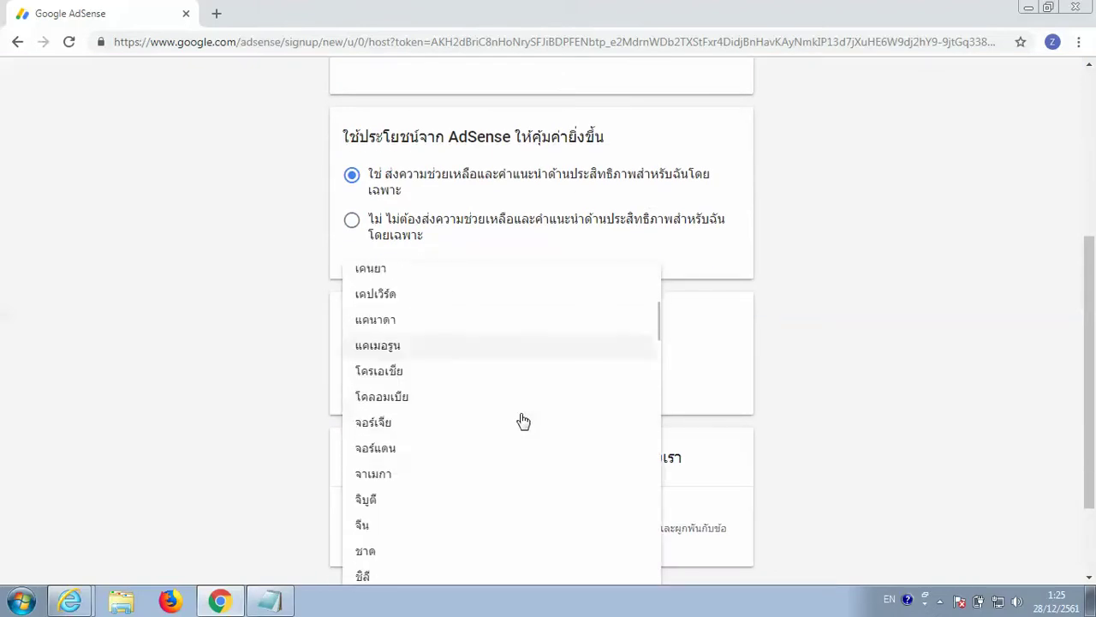
scroll(534, 436, down, 10)
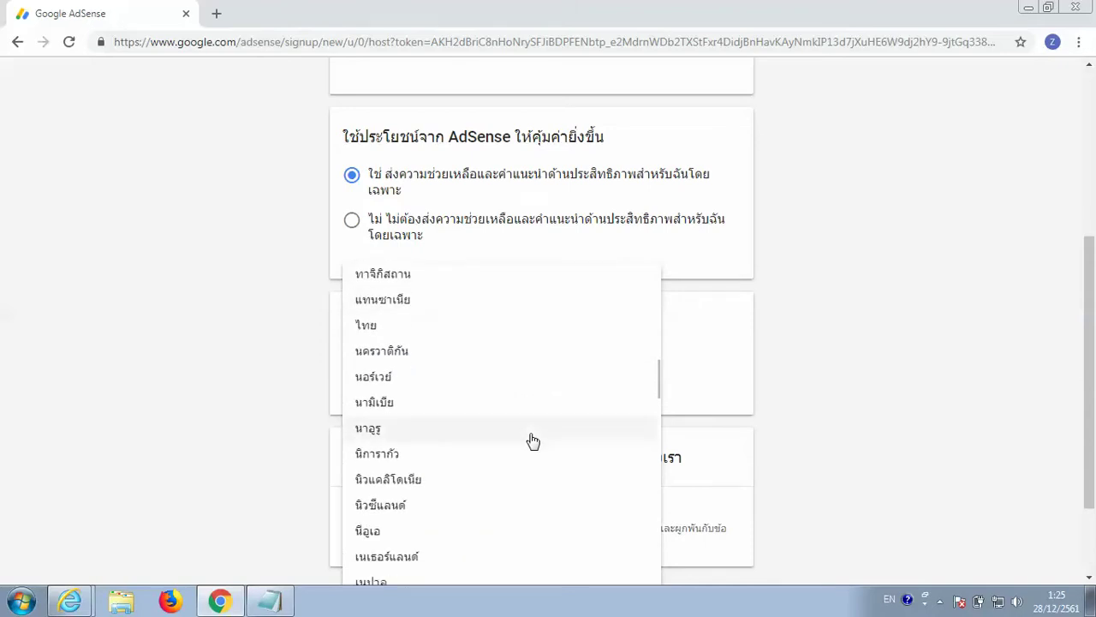
scroll(533, 440, down, 10)
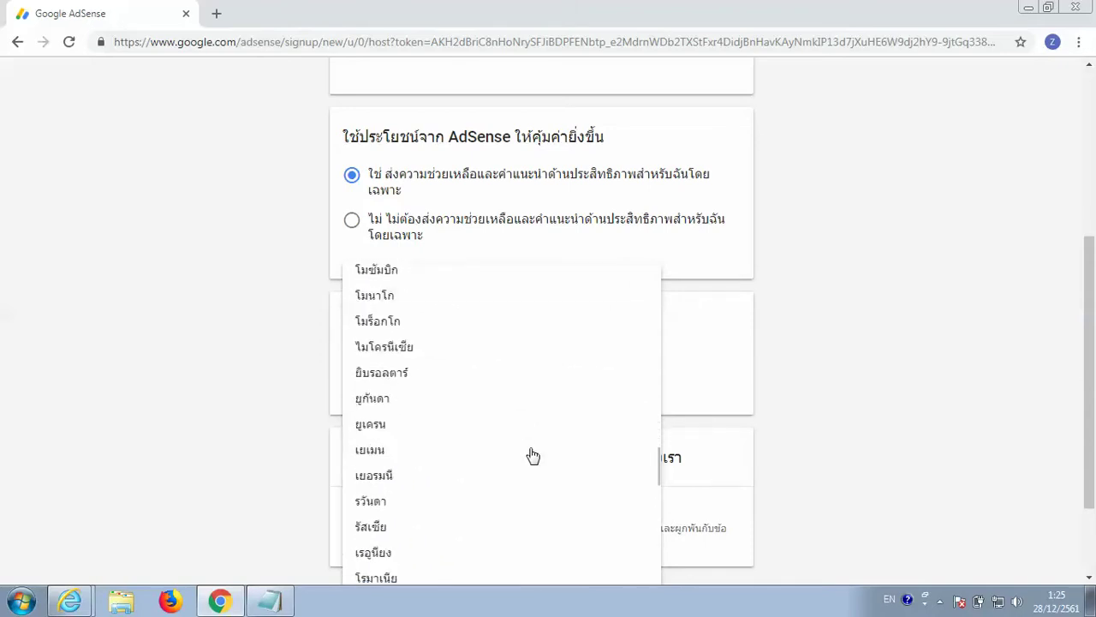
scroll(546, 473, down, 10)
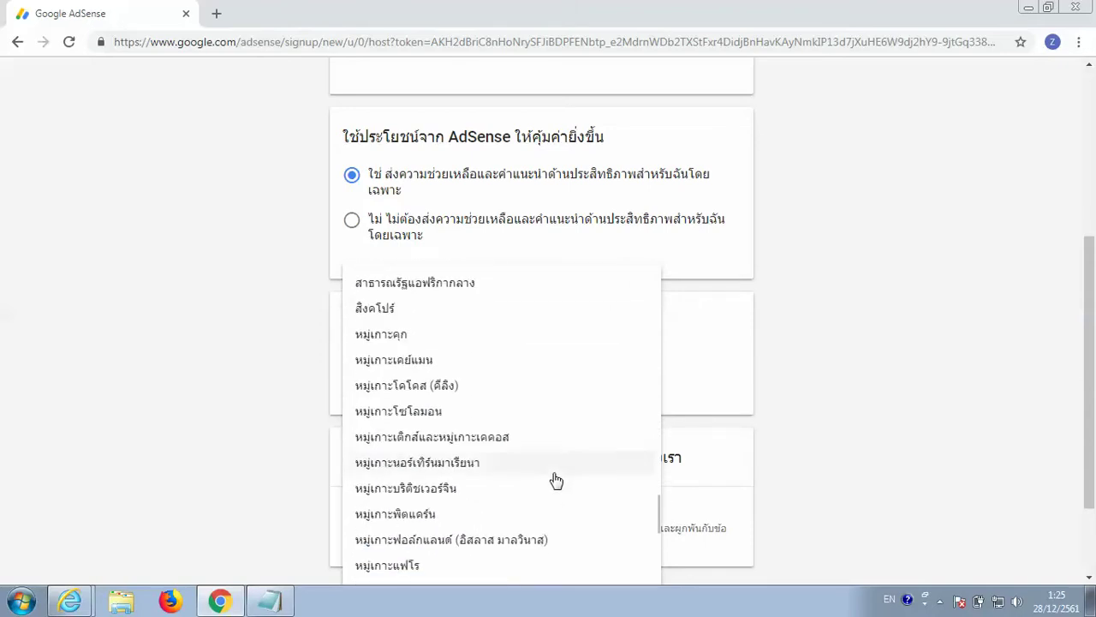
scroll(557, 486, down, 10)
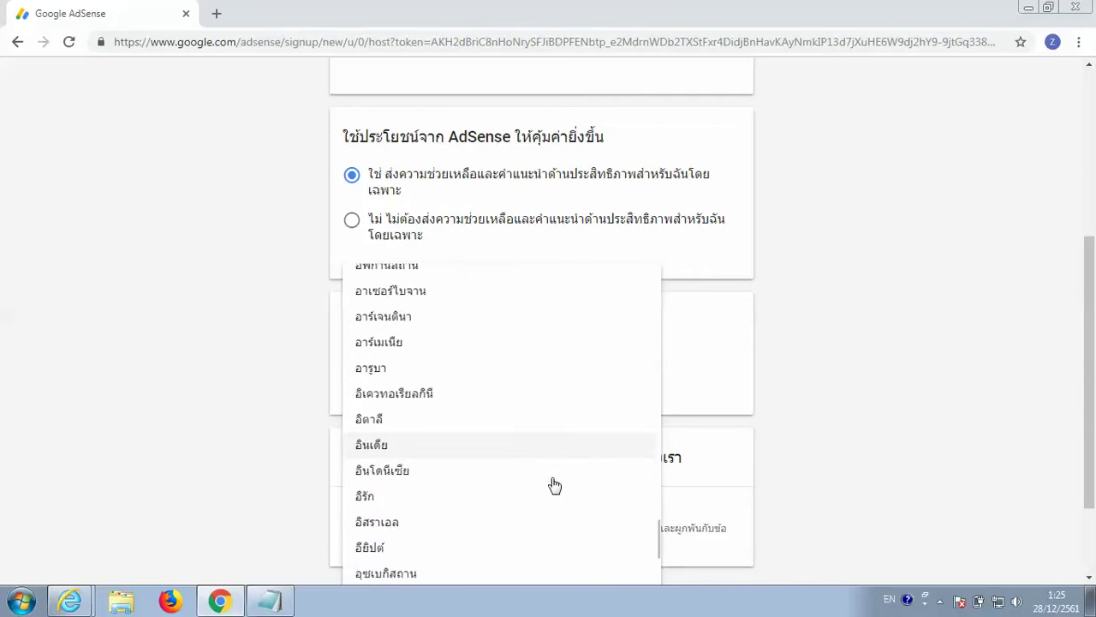
scroll(554, 485, down, 1)
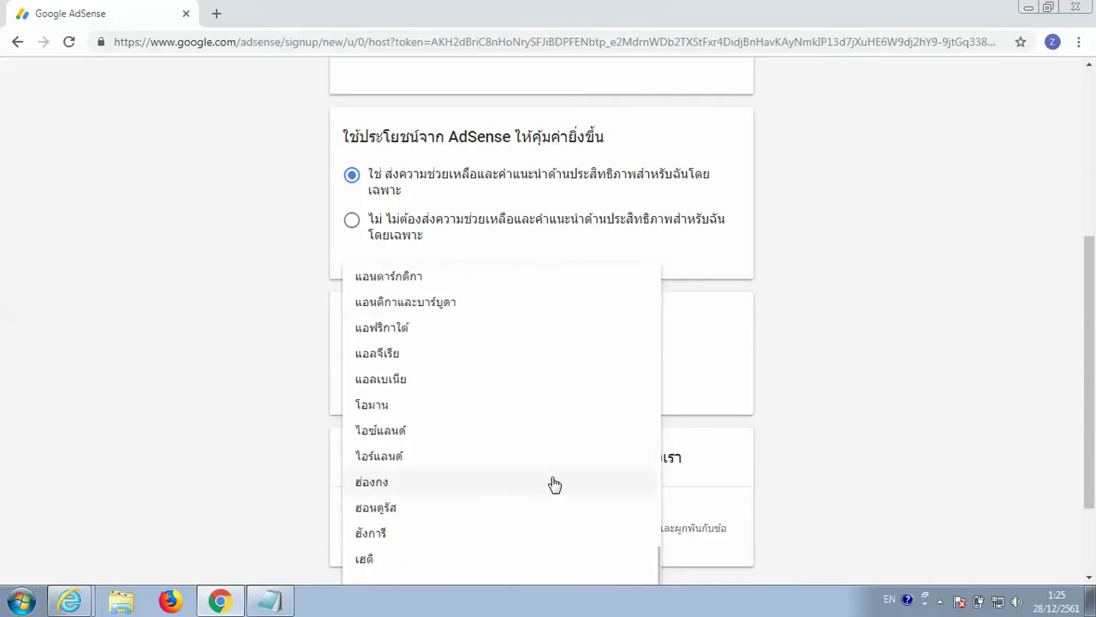
scroll(554, 485, up, 10)
scroll(554, 485, up, 1)
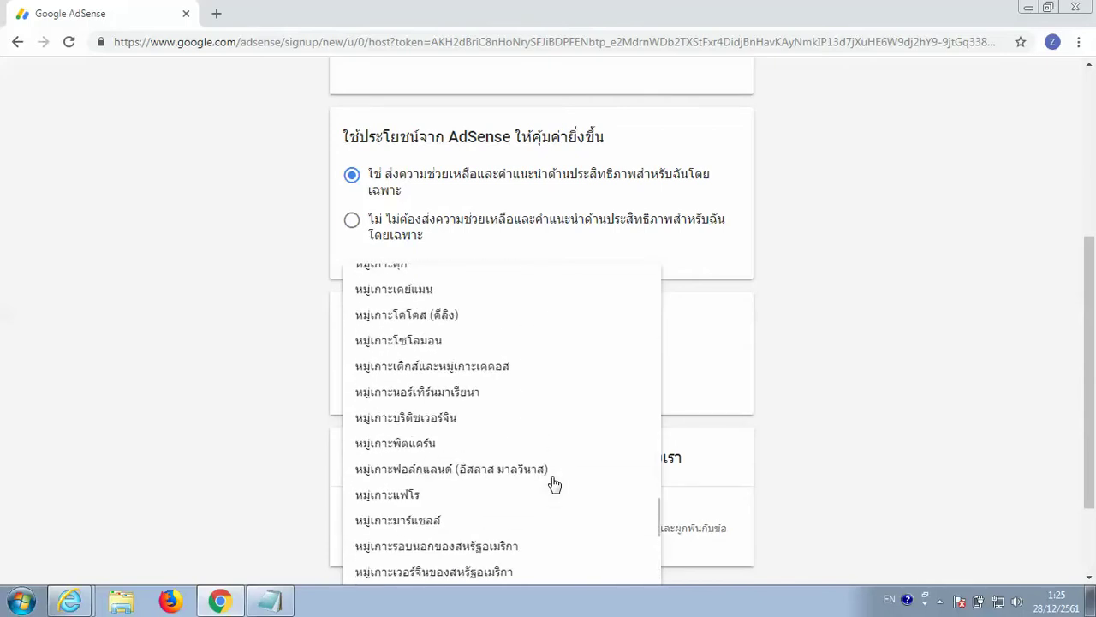
scroll(555, 484, up, 8)
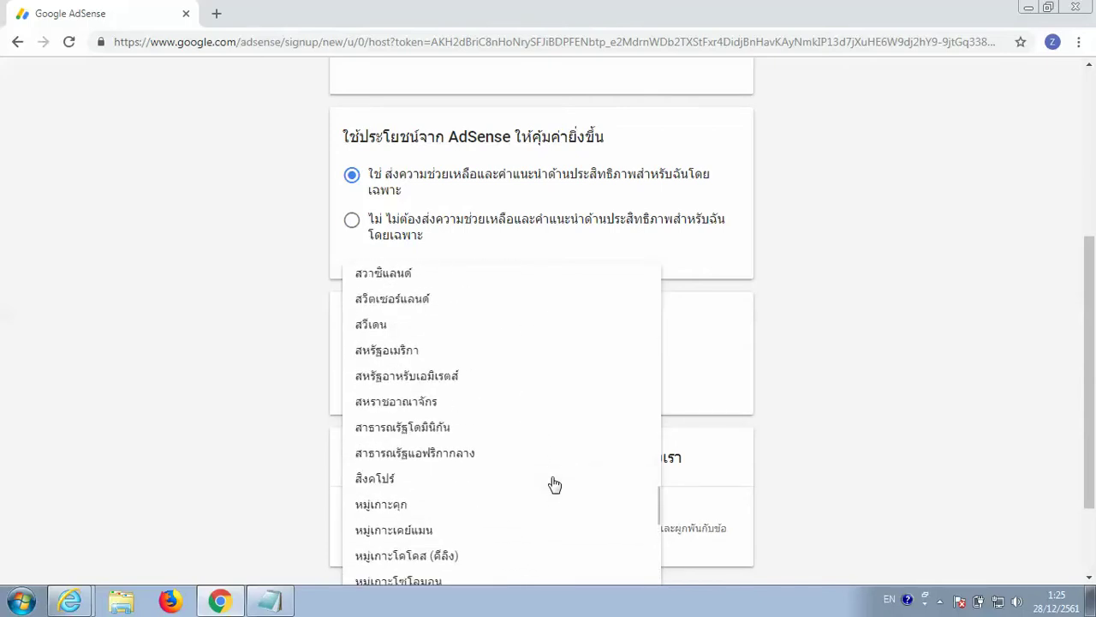
scroll(554, 485, up, 7)
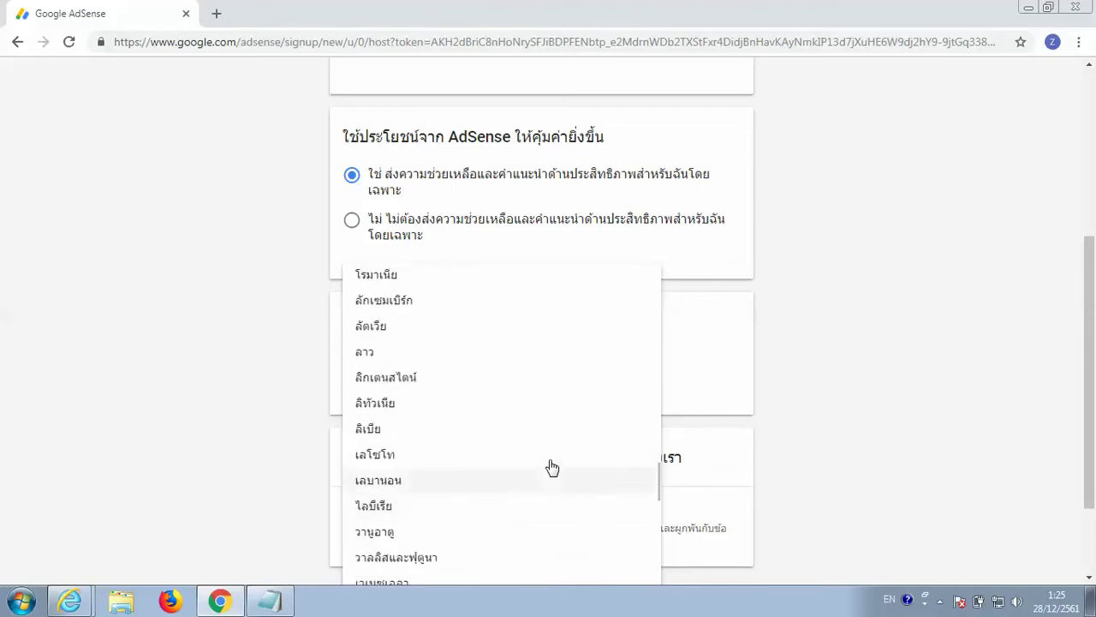
scroll(547, 466, up, 8)
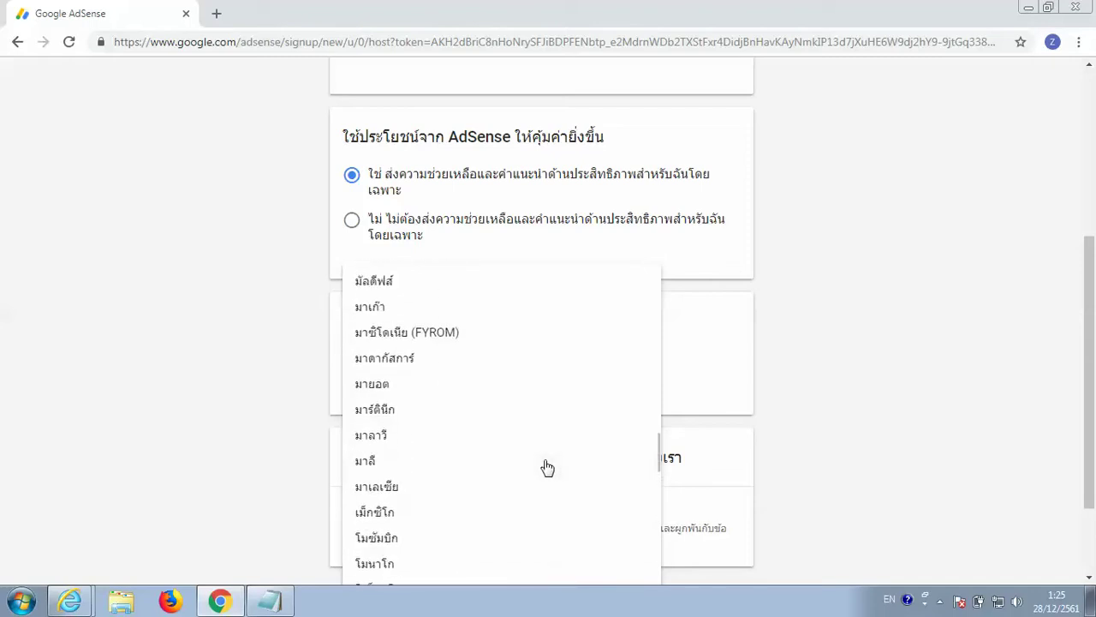
scroll(579, 434, up, 3)
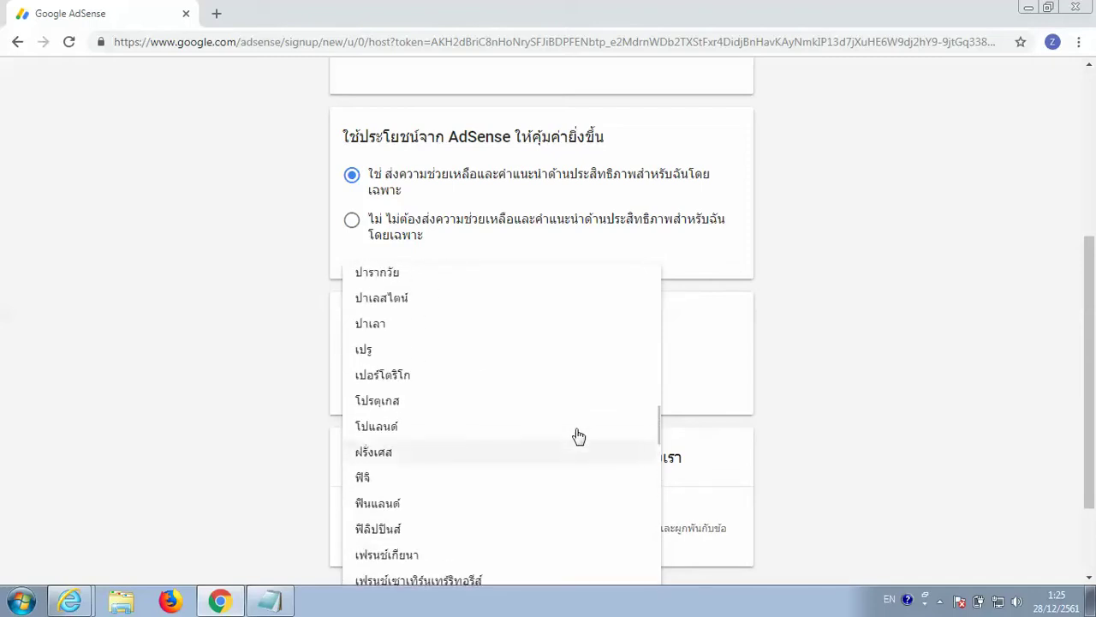
scroll(580, 394, up, 1)
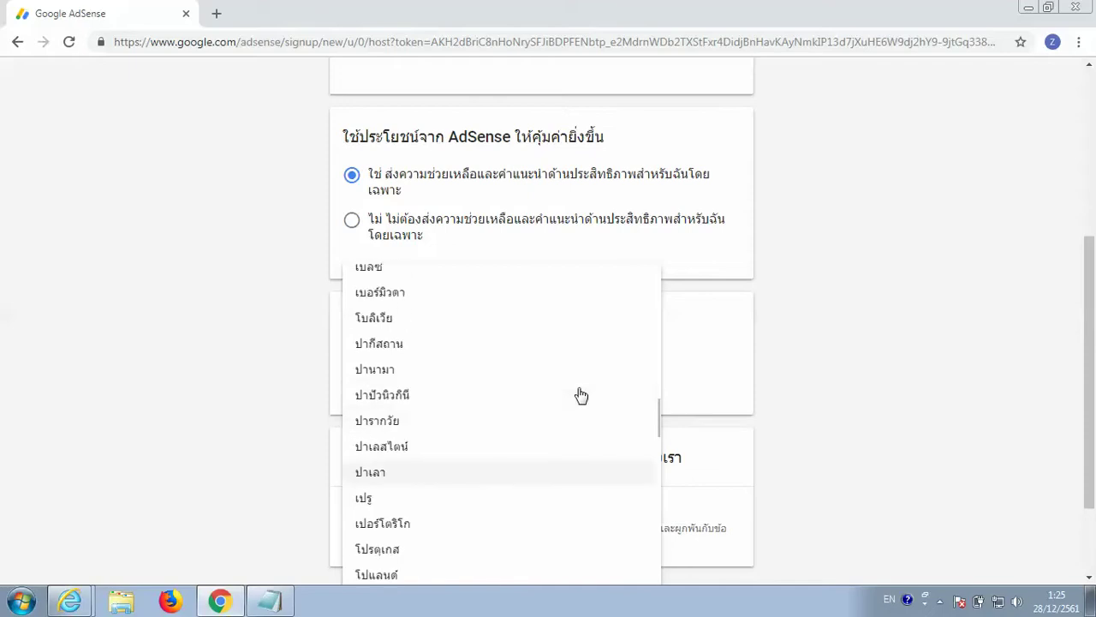
scroll(574, 394, up, 10)
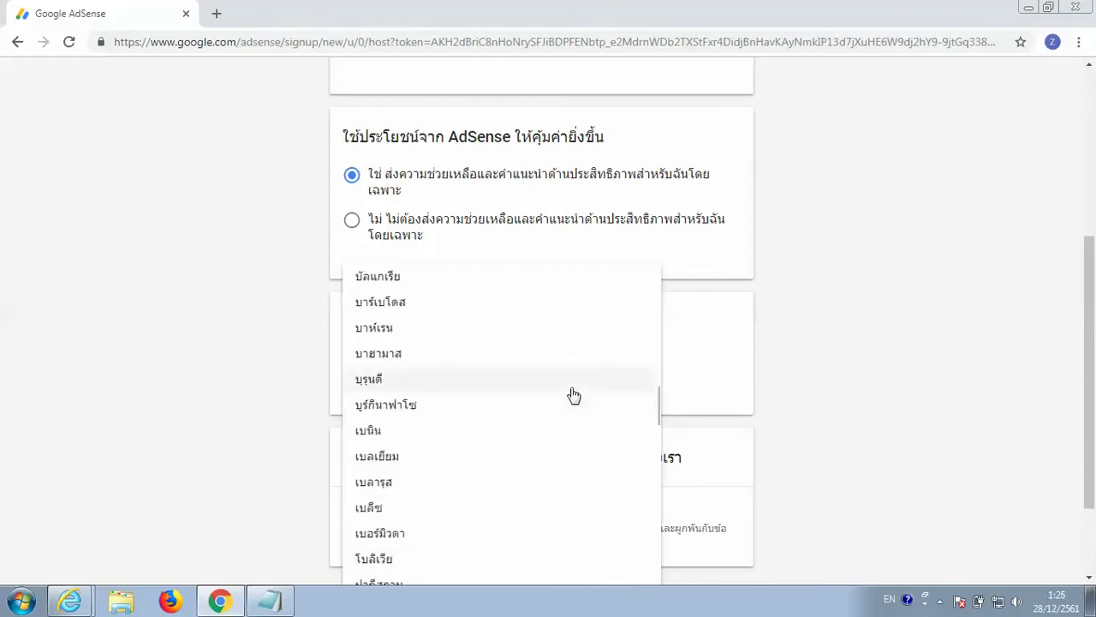
scroll(574, 395, up, 10)
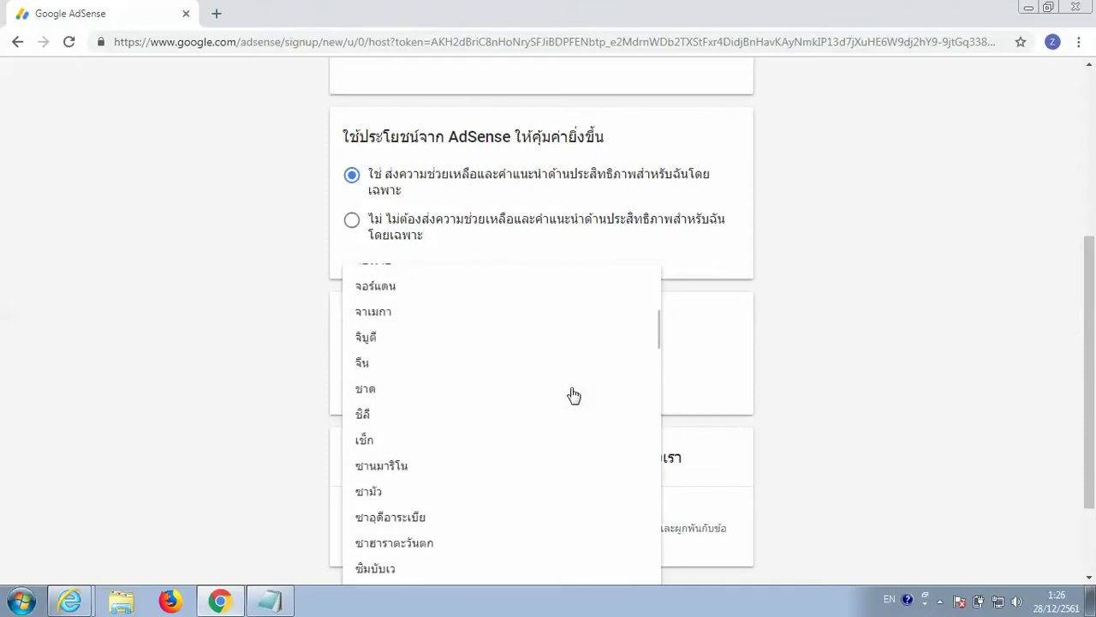
scroll(578, 361, up, 3)
scroll(582, 364, down, 4)
scroll(599, 376, down, 3)
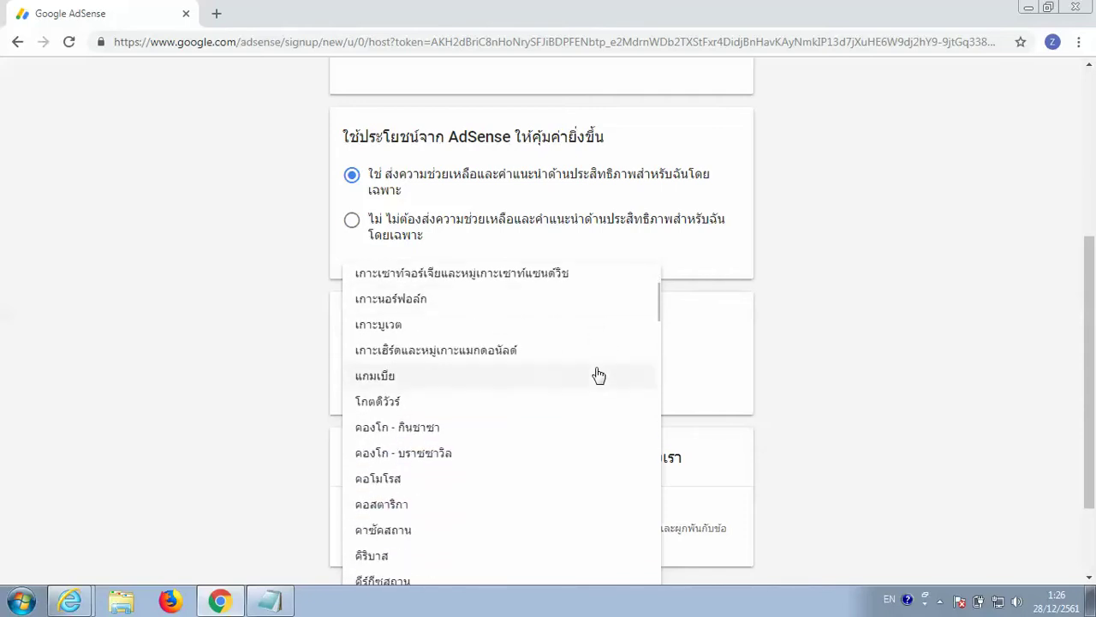
scroll(599, 381, down, 6)
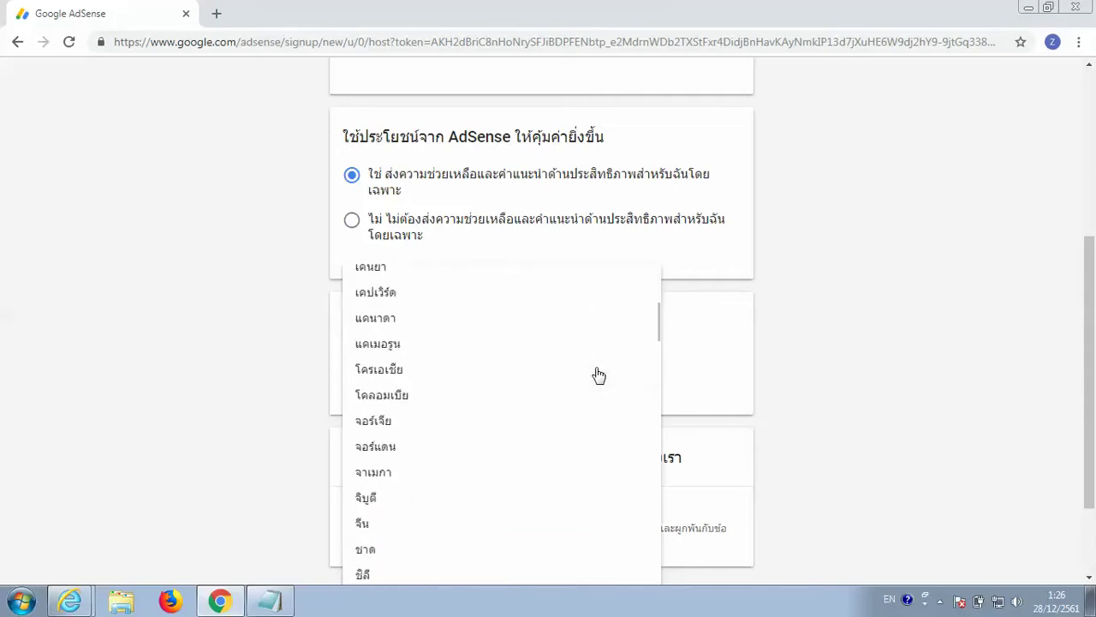
scroll(599, 391, down, 2)
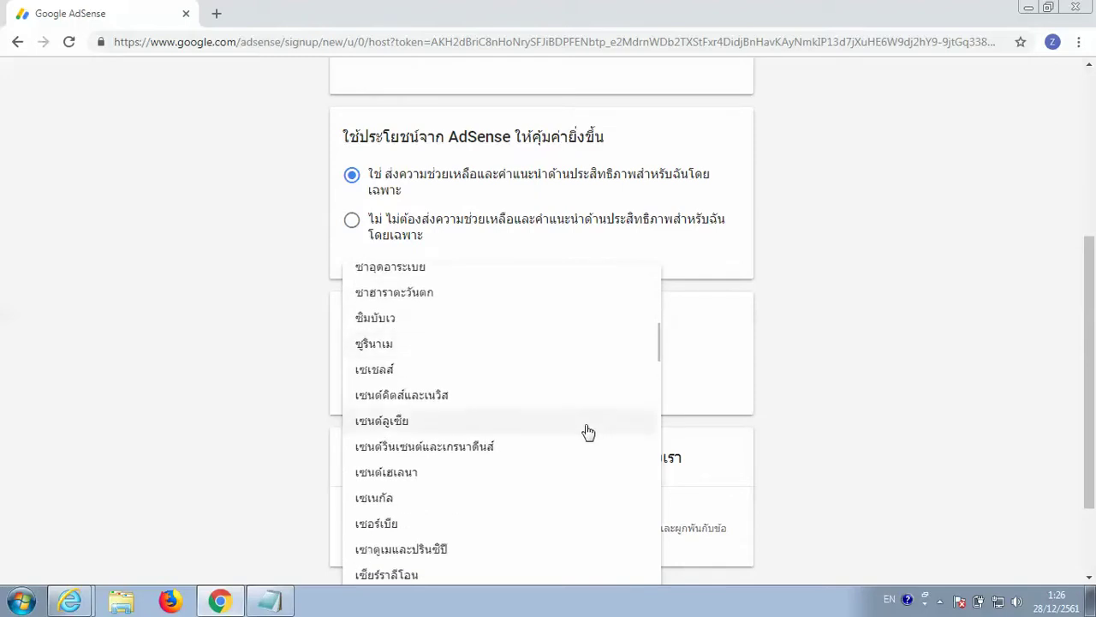
scroll(588, 432, down, 2)
scroll(587, 435, down, 4)
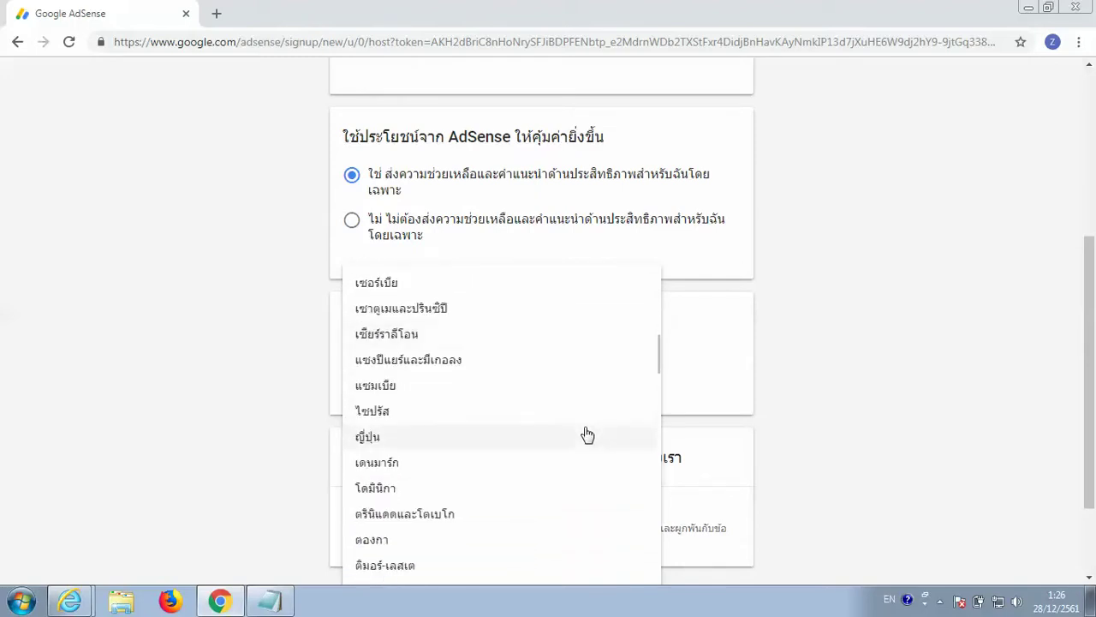
scroll(588, 435, down, 3)
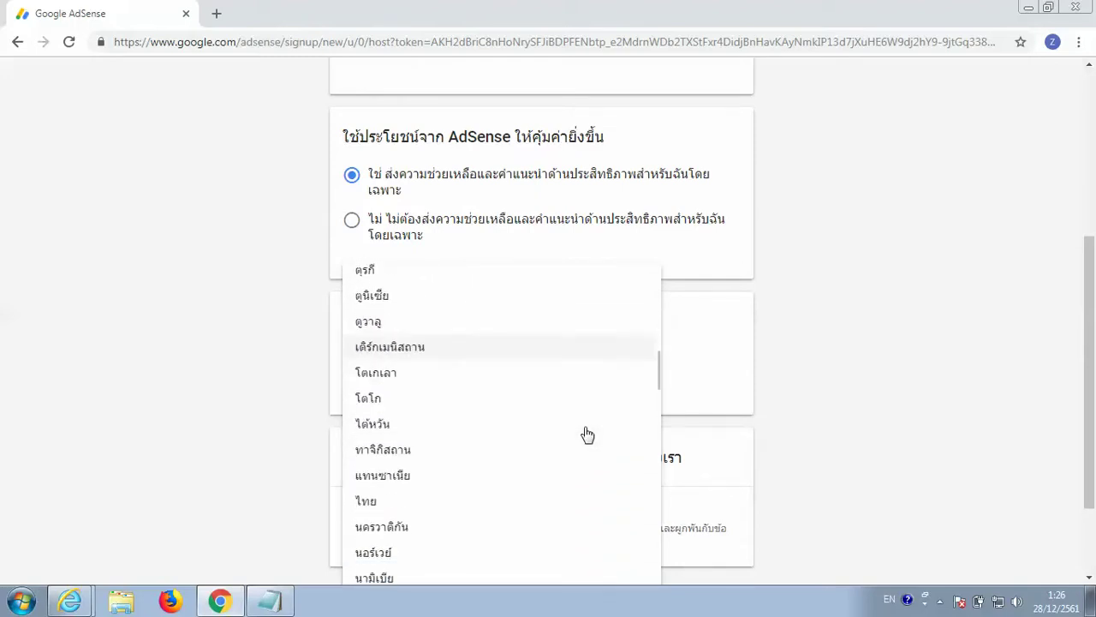
scroll(587, 435, down, 3)
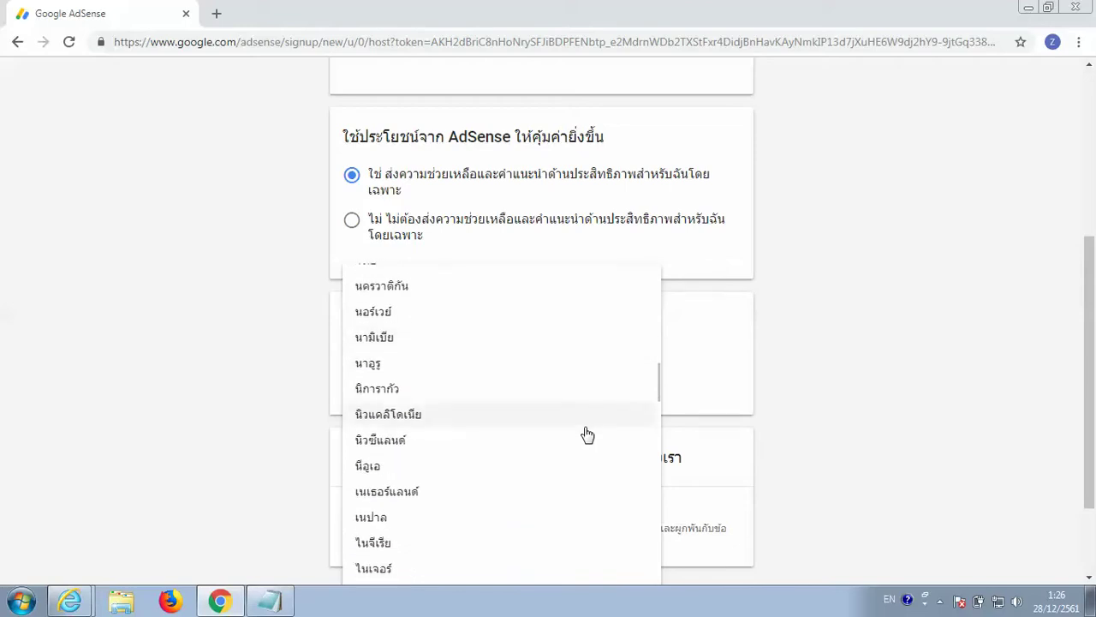
scroll(588, 436, down, 2)
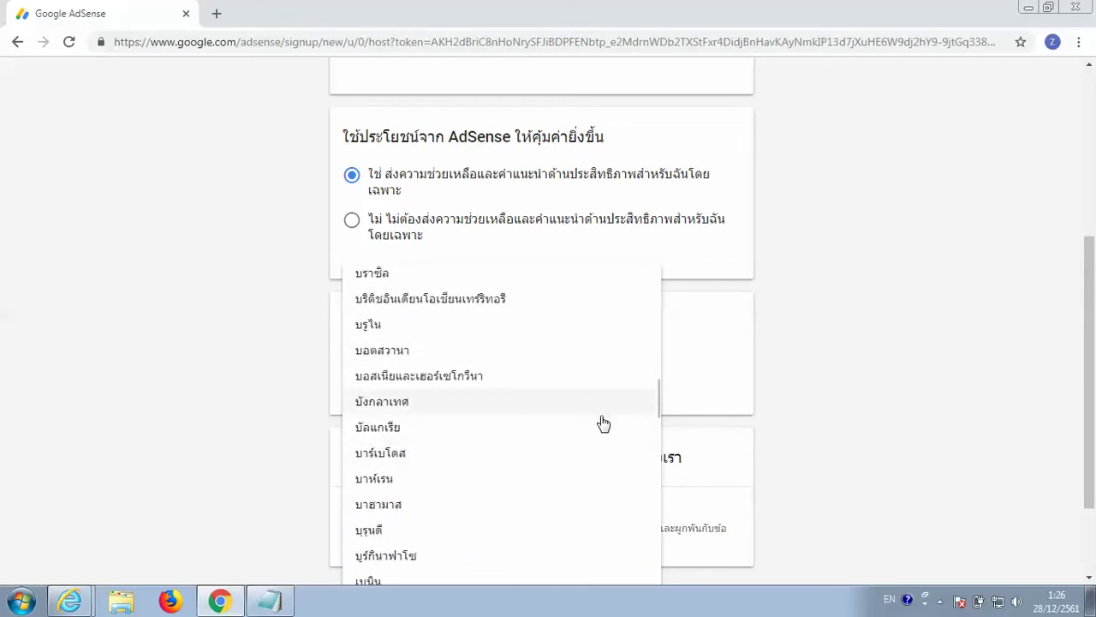
scroll(604, 424, down, 3)
scroll(607, 433, down, 1)
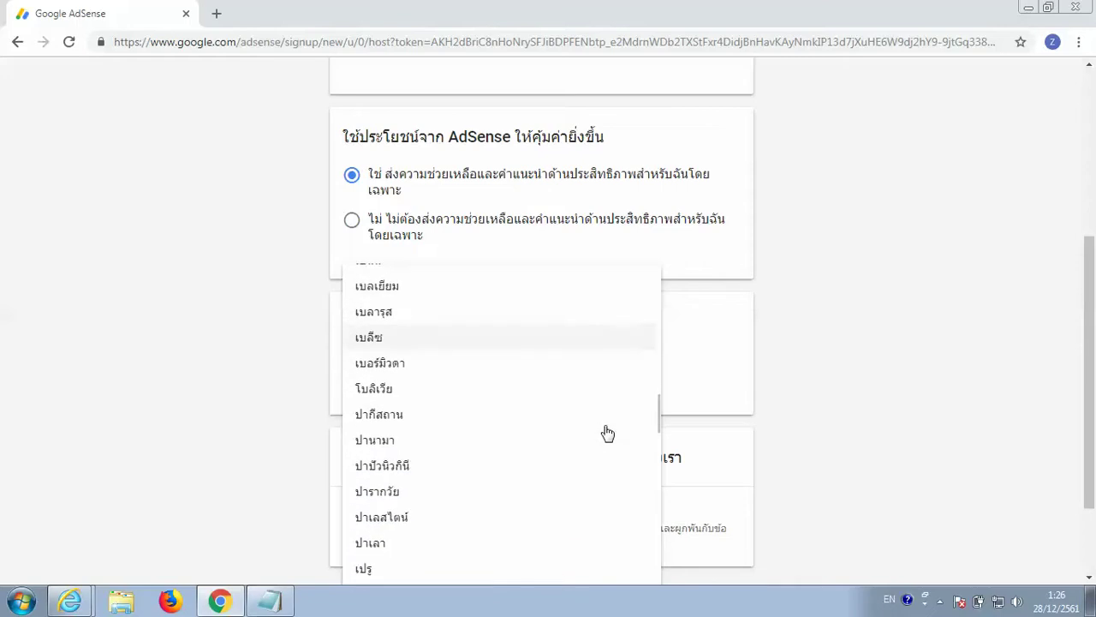
scroll(608, 433, down, 3)
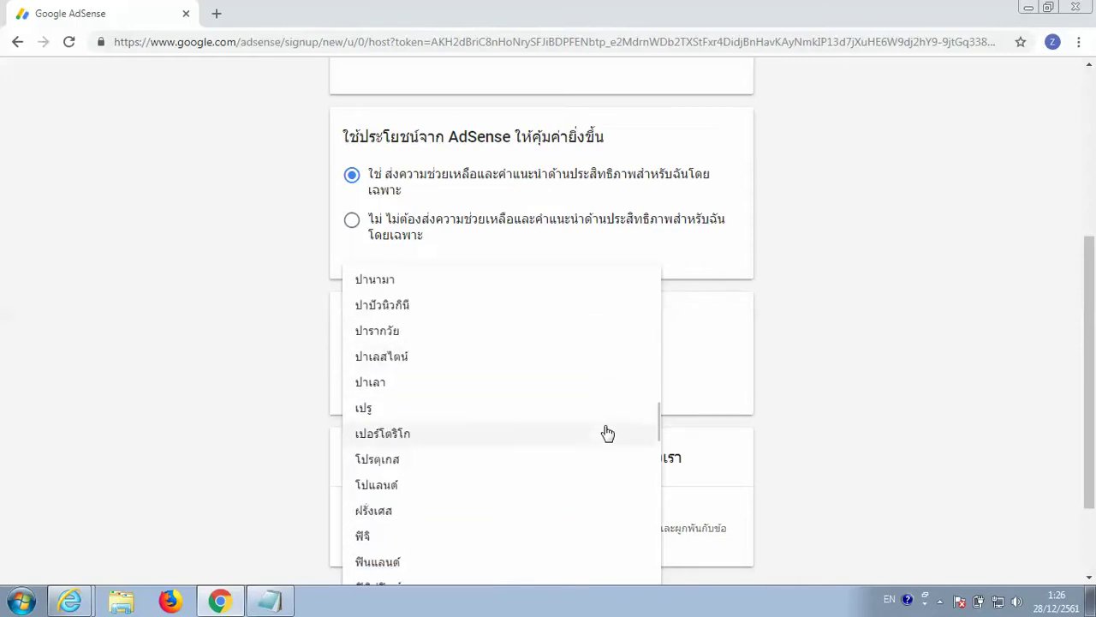
scroll(608, 433, down, 3)
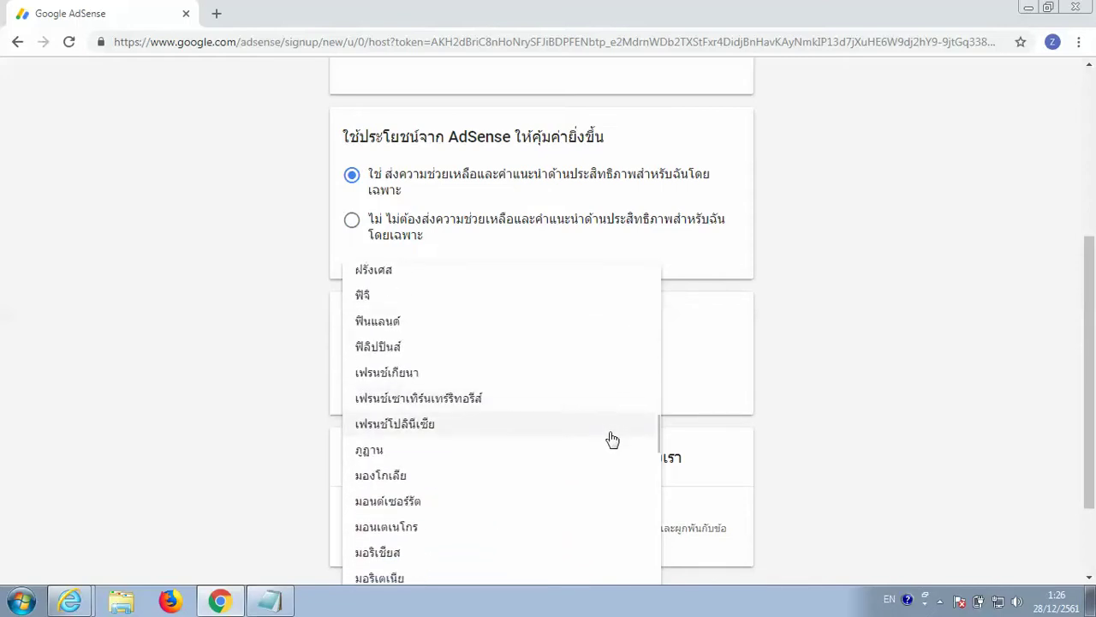
scroll(613, 440, down, 2)
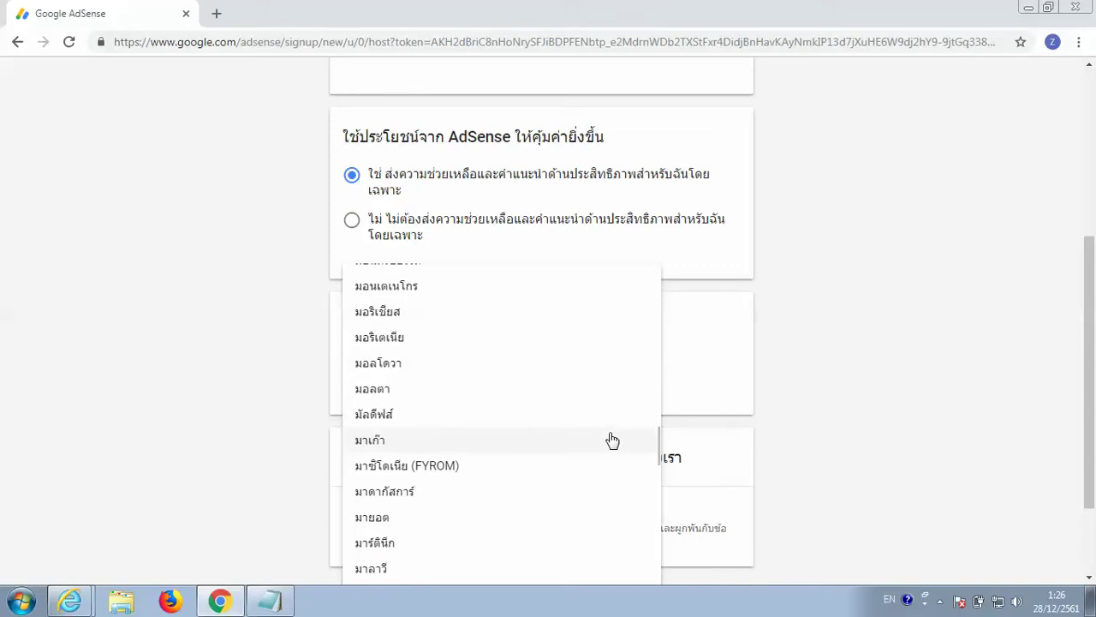
scroll(612, 439, down, 2)
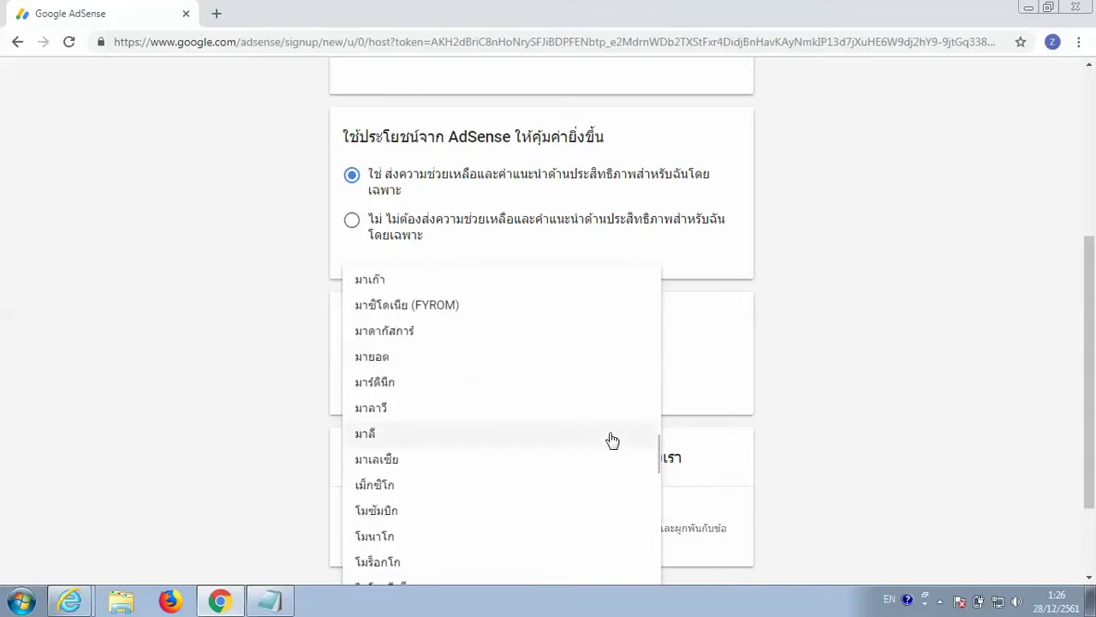
scroll(616, 452, down, 4)
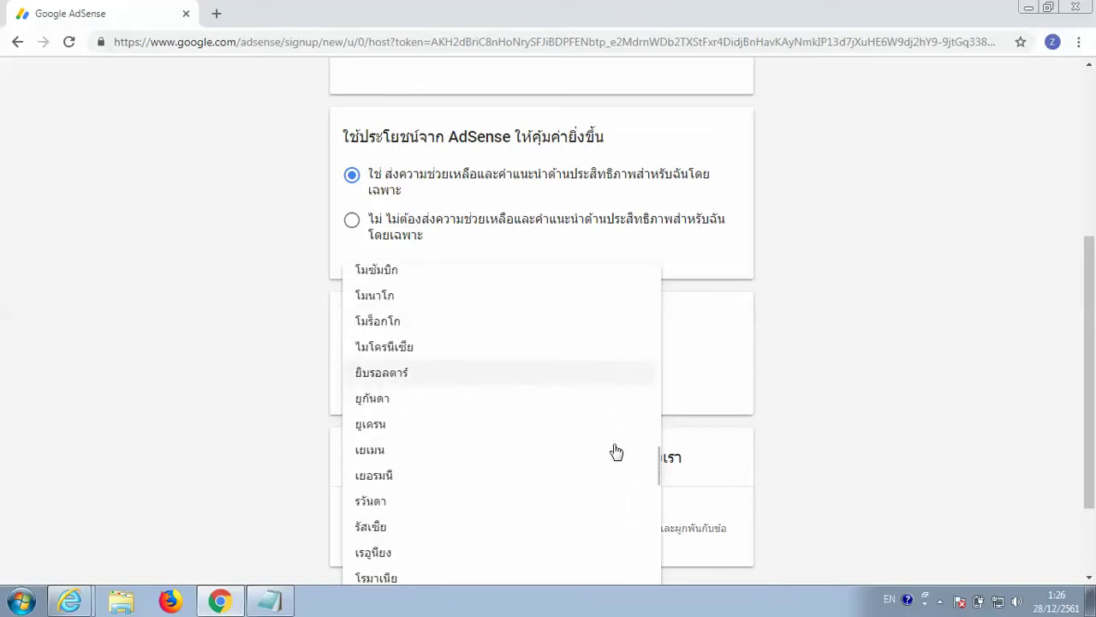
scroll(615, 451, down, 1)
scroll(615, 452, down, 1)
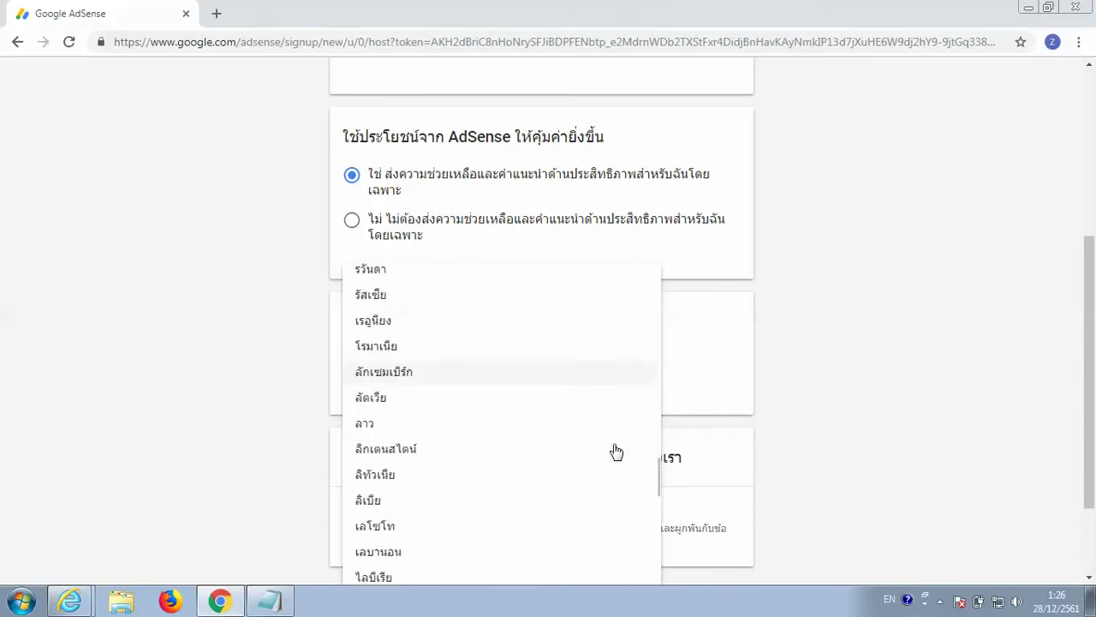
scroll(616, 451, down, 3)
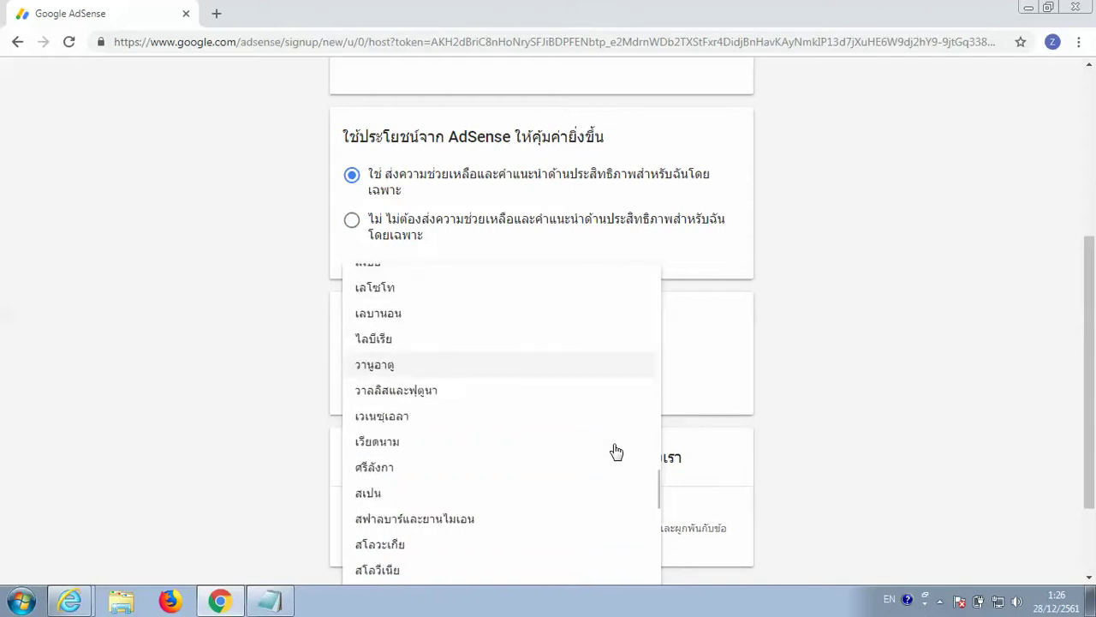
scroll(616, 452, down, 3)
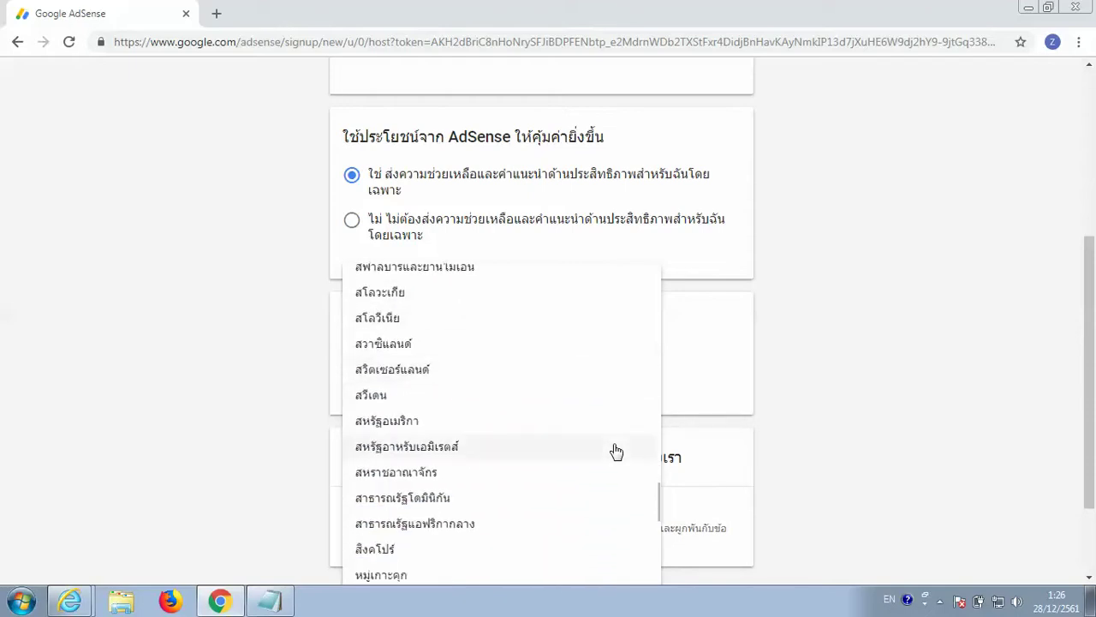
scroll(616, 451, down, 2)
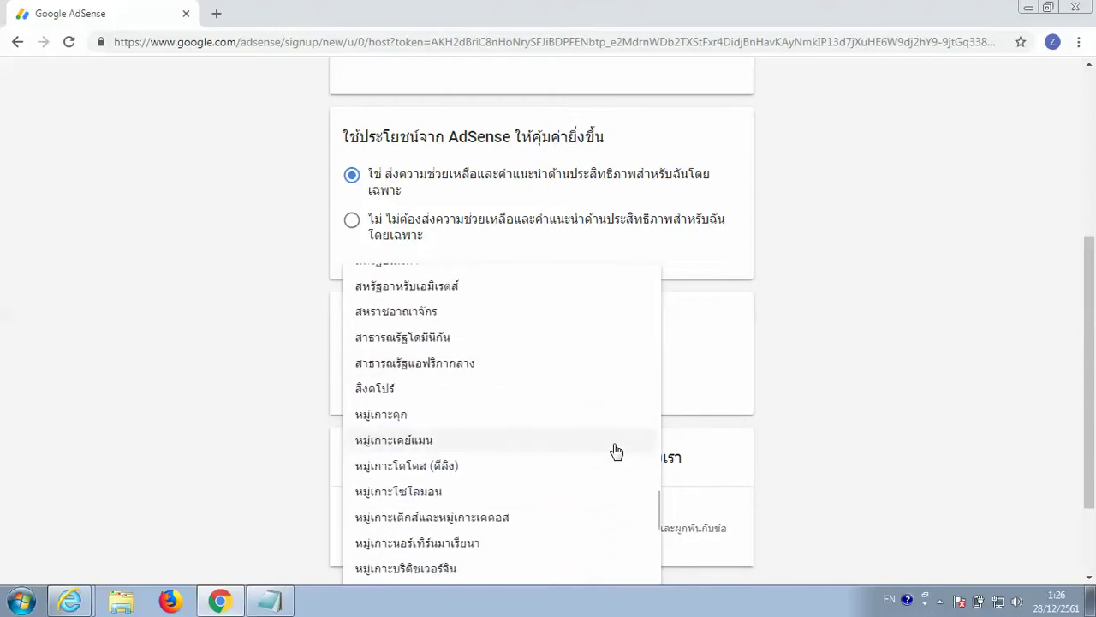
scroll(616, 451, down, 3)
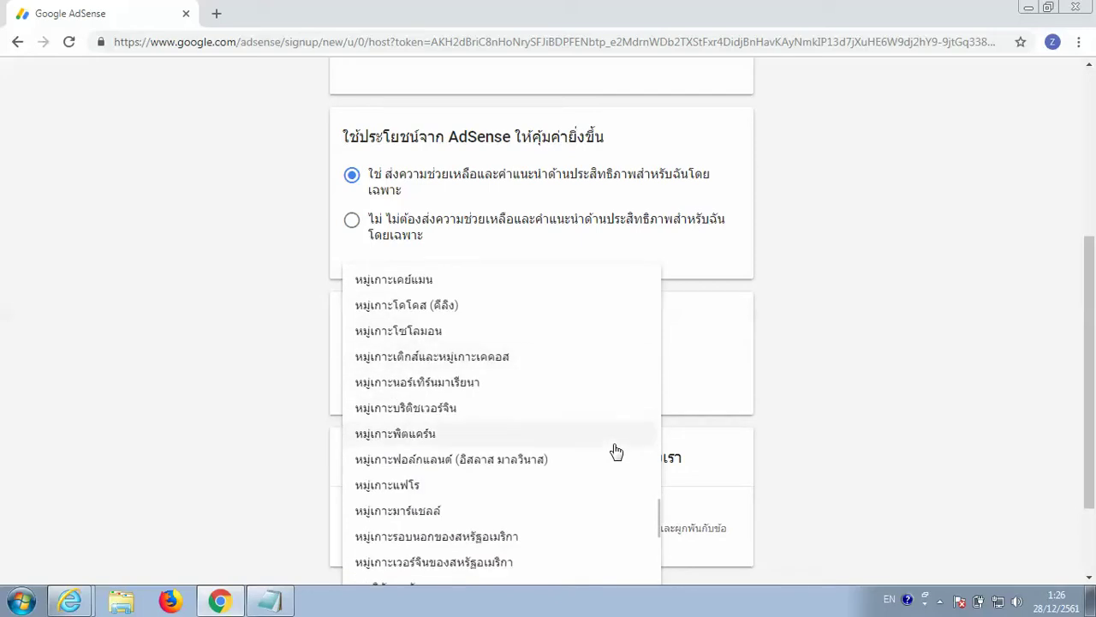
scroll(616, 452, down, 2)
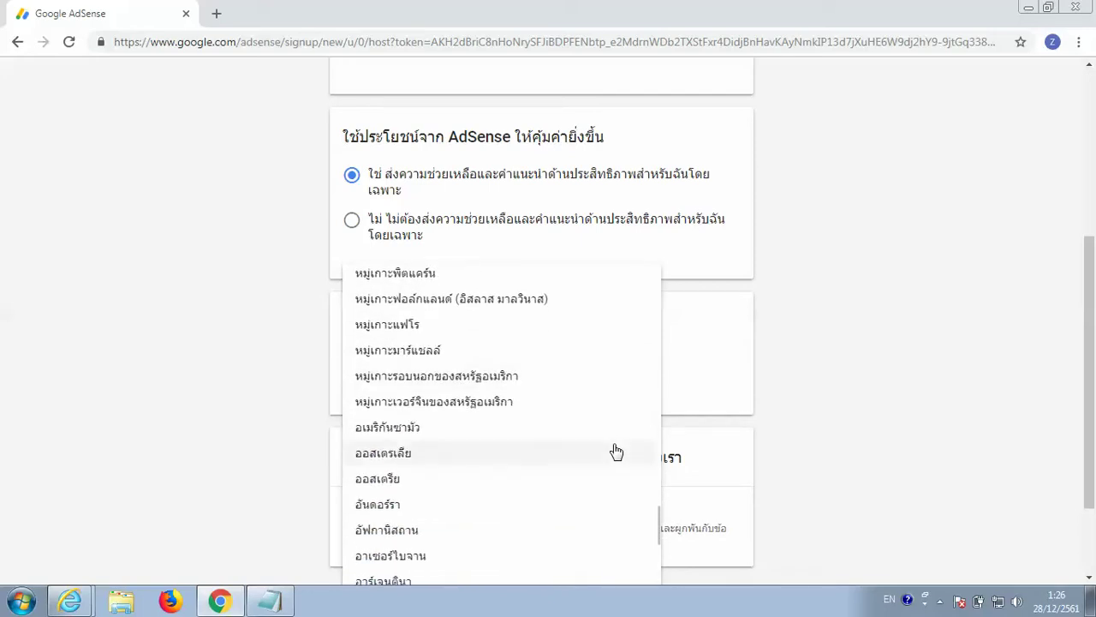
scroll(616, 452, down, 3)
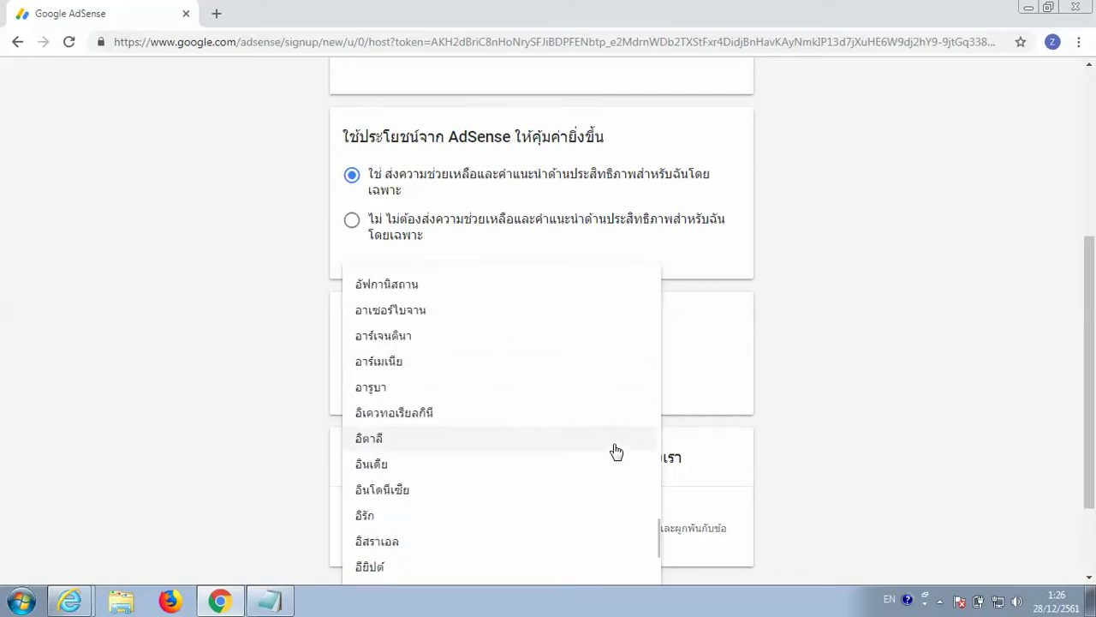
scroll(616, 451, down, 4)
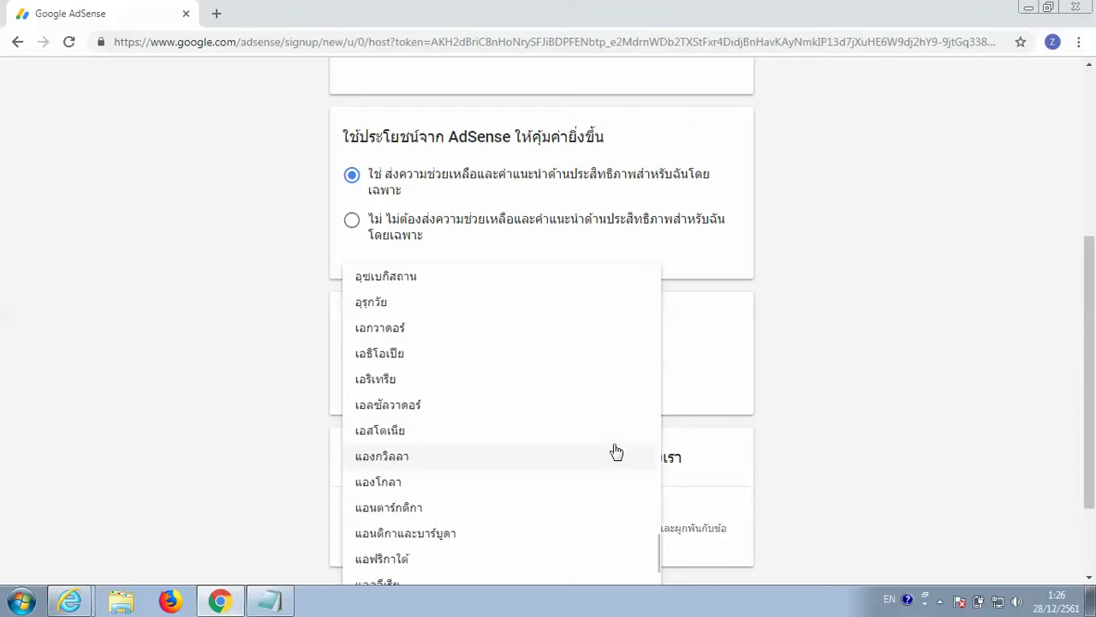
scroll(616, 451, down, 3)
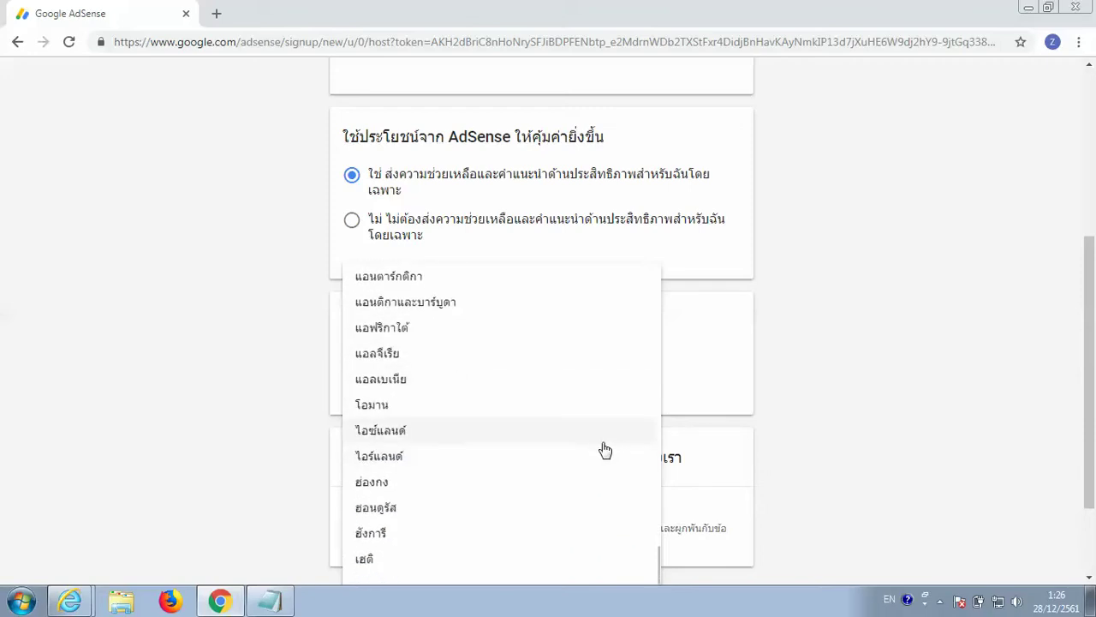
scroll(604, 449, up, 1)
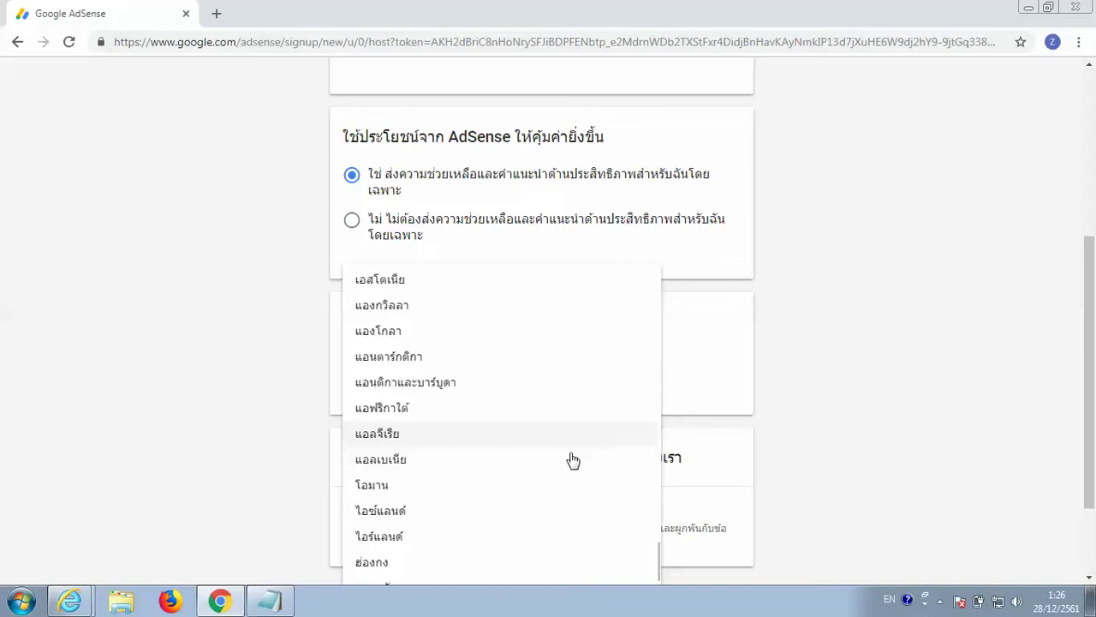
scroll(557, 470, up, 1)
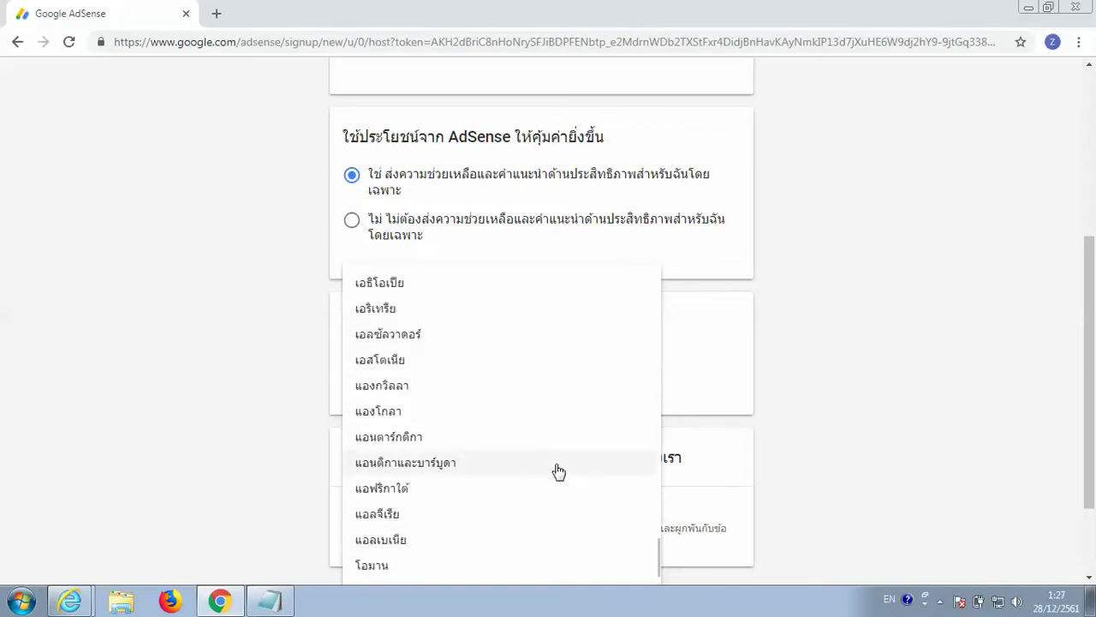
Keep ไทย (Thailand) as the country and tick the AdSense terms agreement checkbox
click(855, 491)
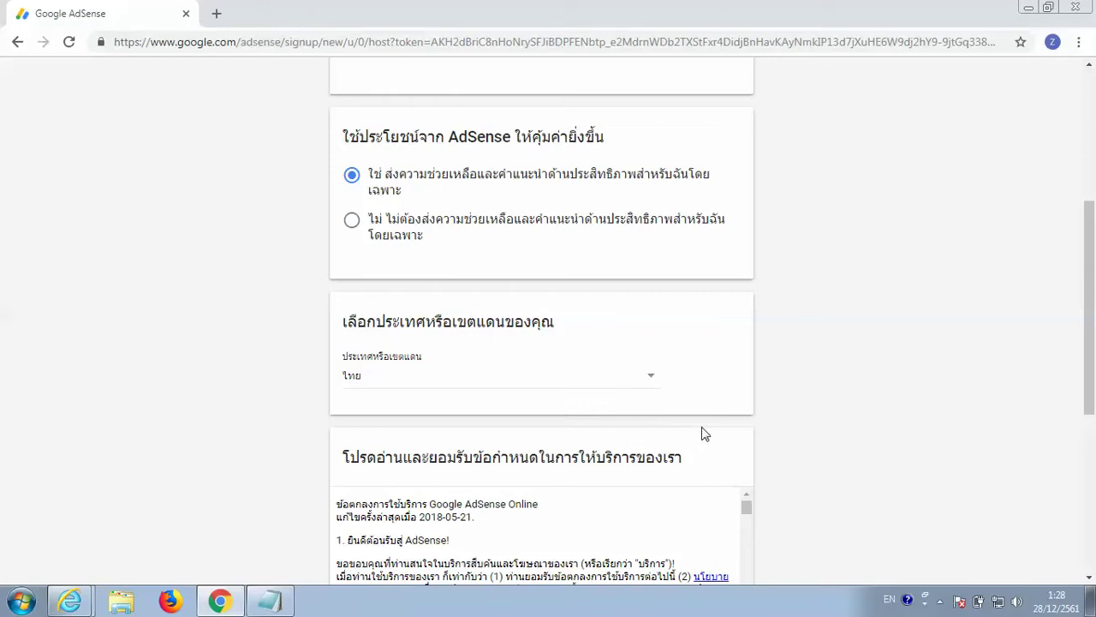
scroll(758, 422, down, 2)
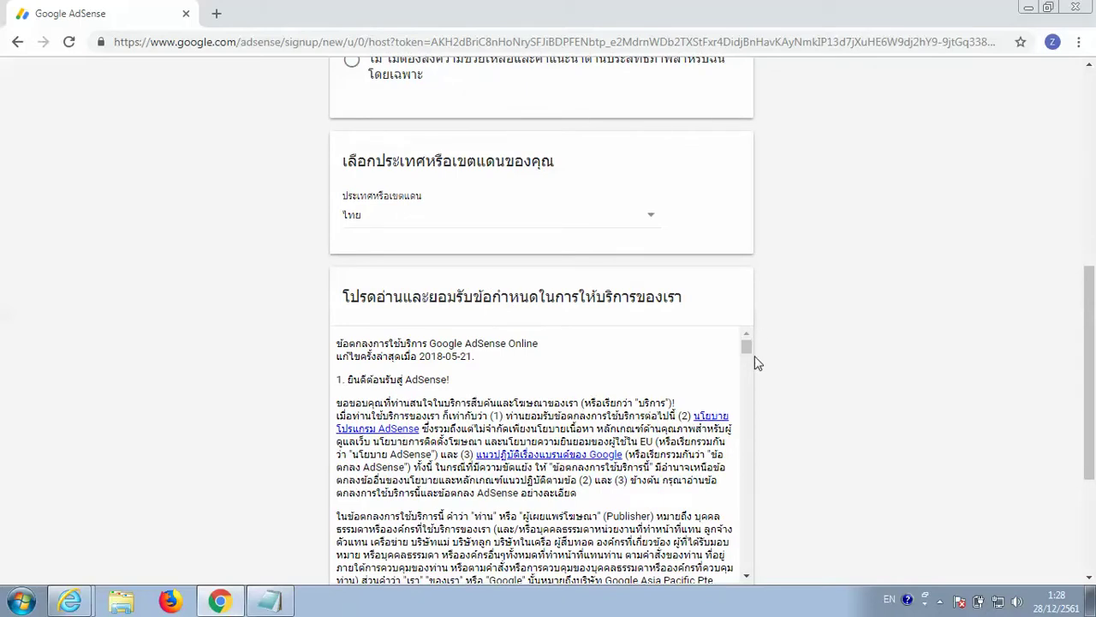
scroll(775, 418, down, 1)
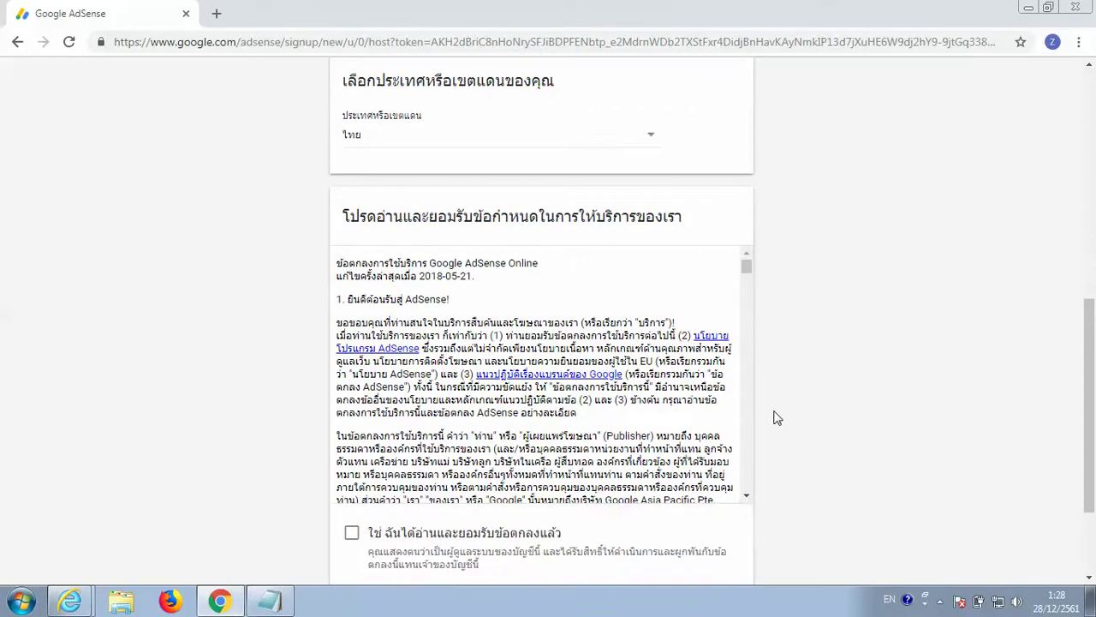
click(353, 535)
scroll(718, 420, down, 4)
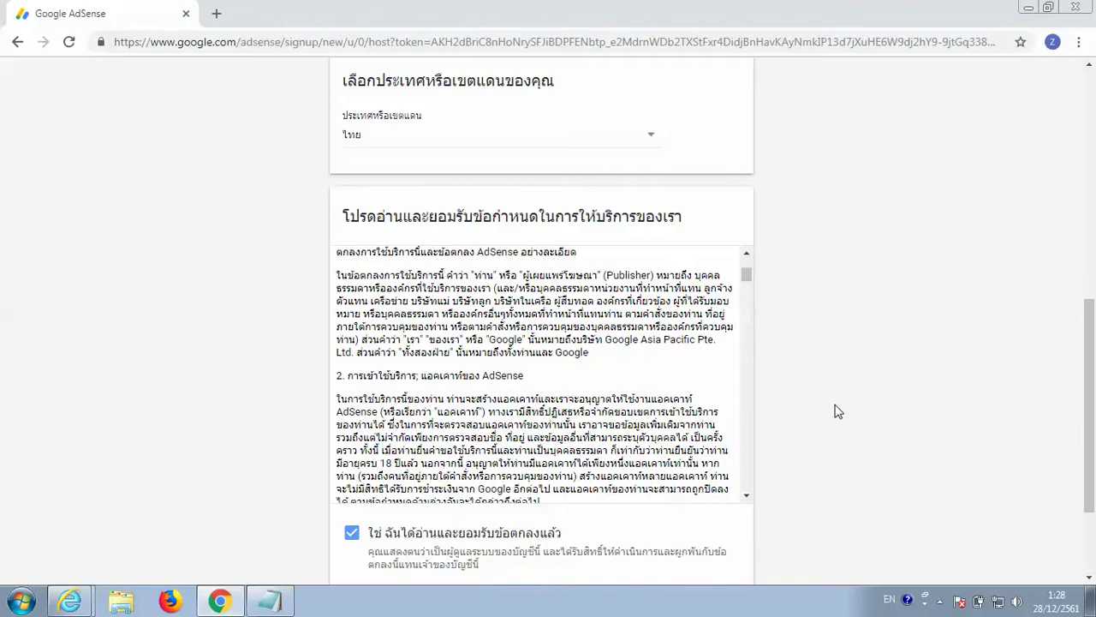
scroll(838, 412, down, 1)
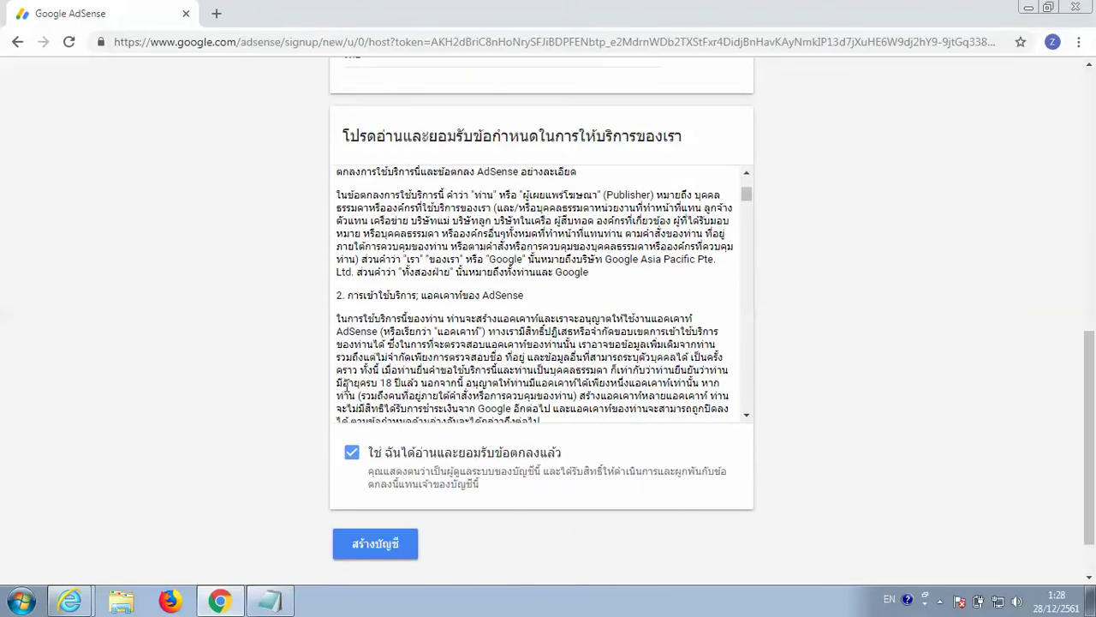
drag(349, 383, 426, 383)
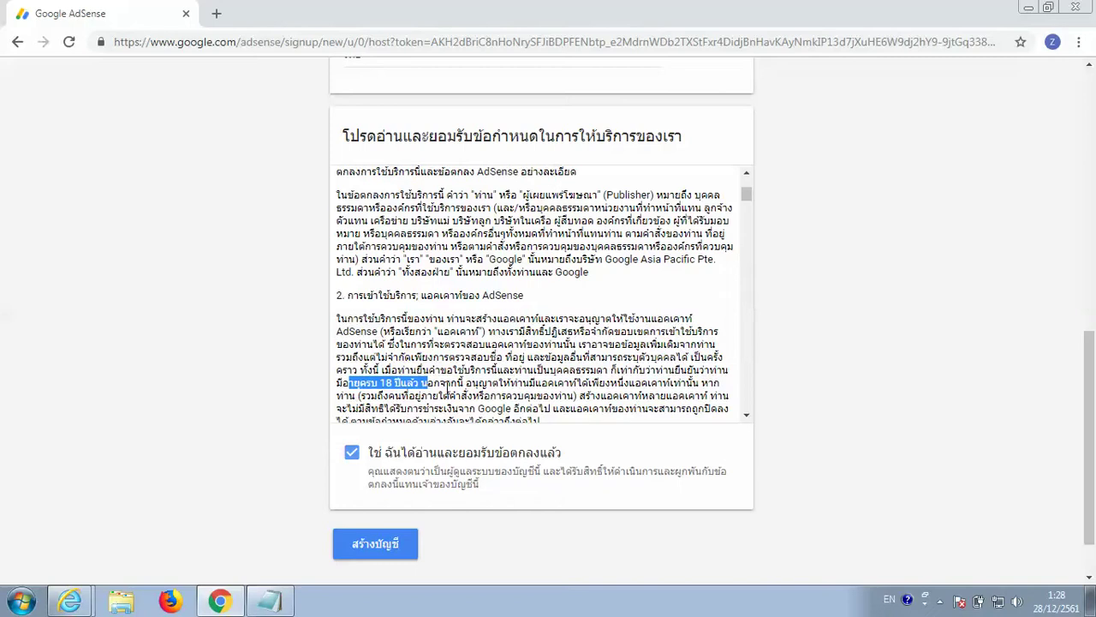
drag(463, 382, 338, 387)
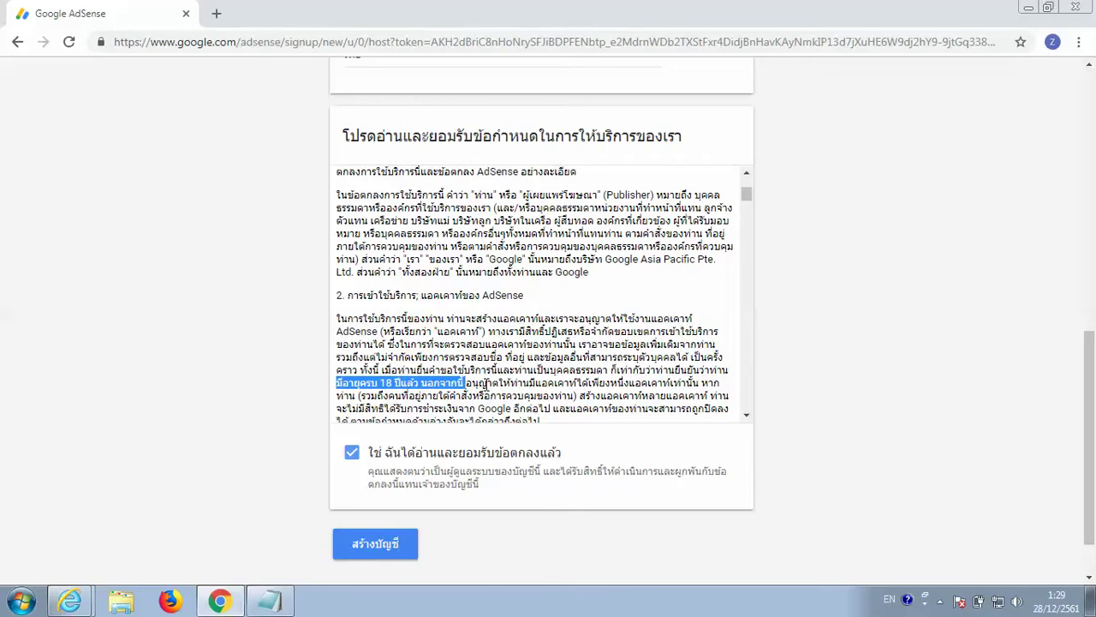
click(470, 388)
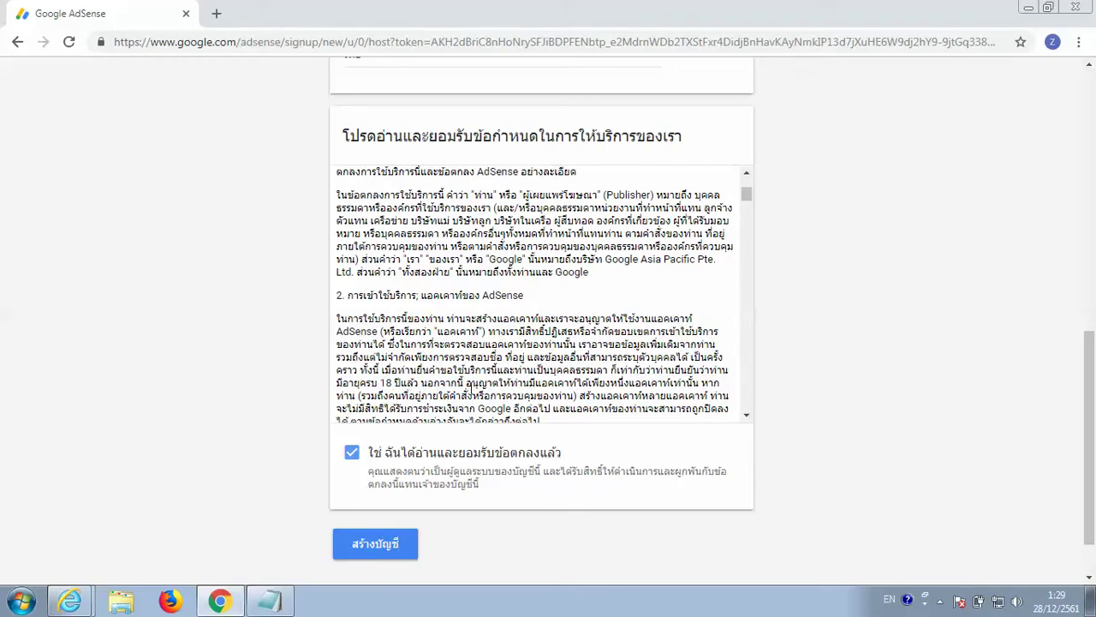
drag(462, 382, 340, 382)
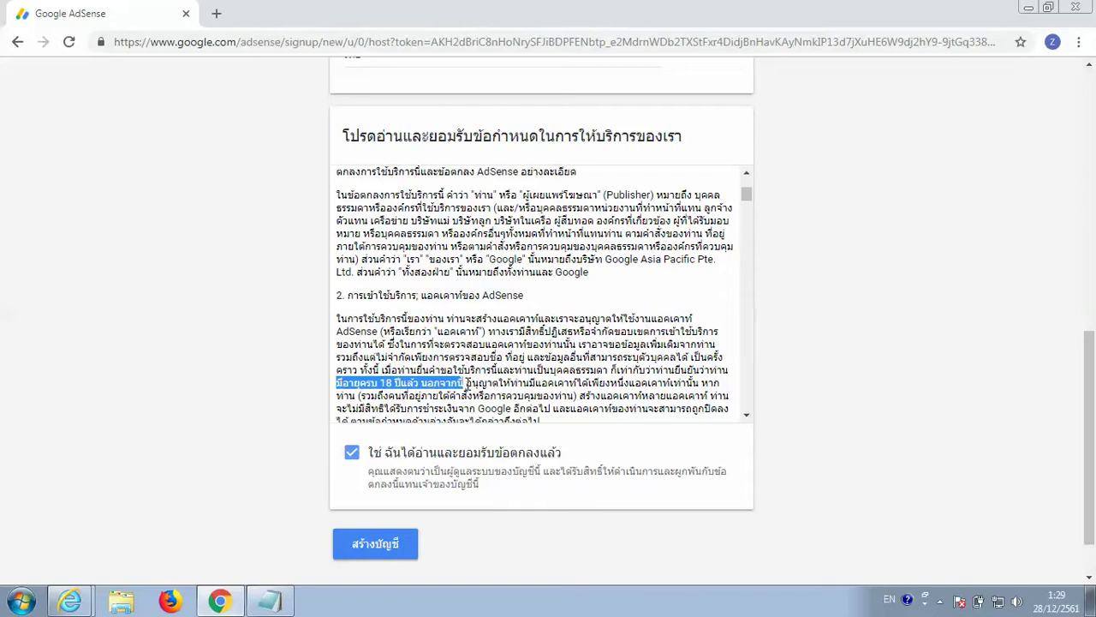
click(466, 386)
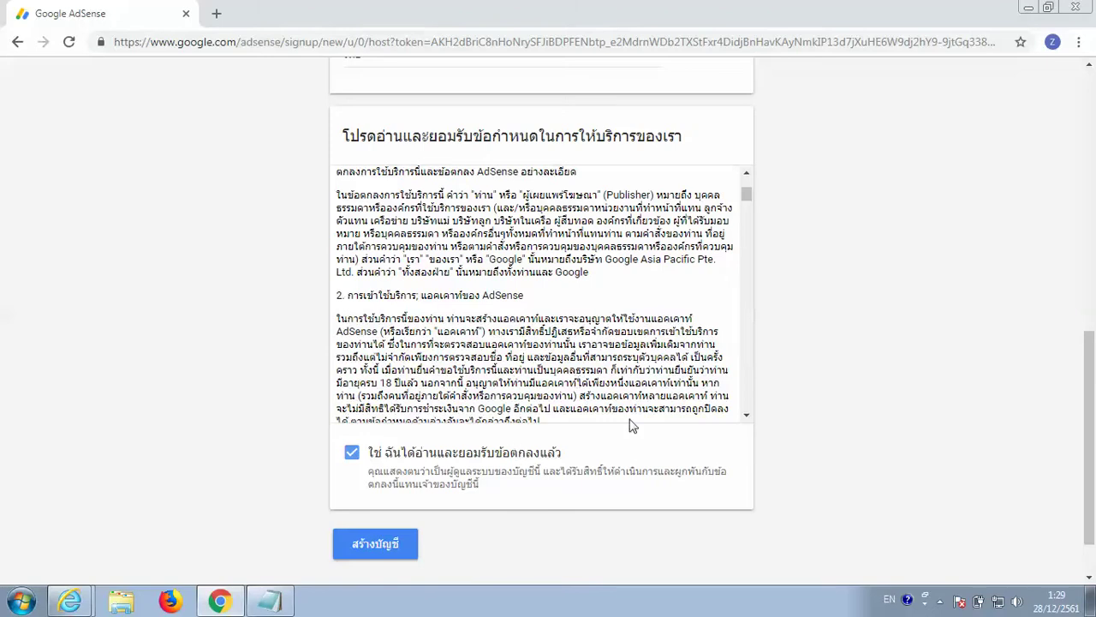
Create the AdSense account and choose 'Get started' on the welcome popup
click(384, 555)
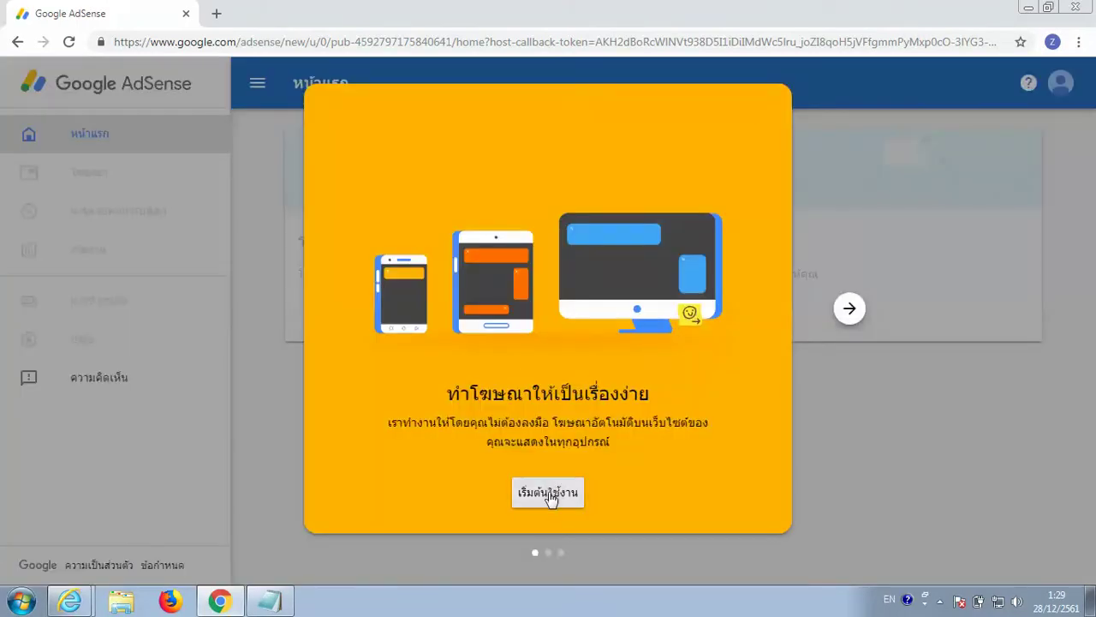
click(550, 494)
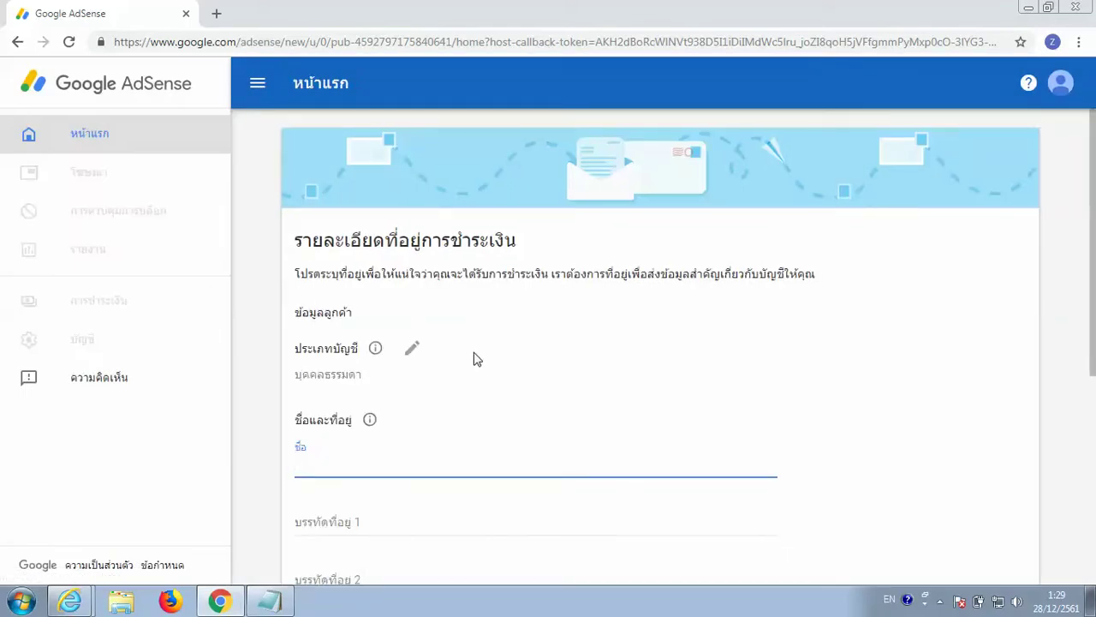
Submit the still-empty billing address form so the required name field gets flagged
scroll(474, 360, down, 1)
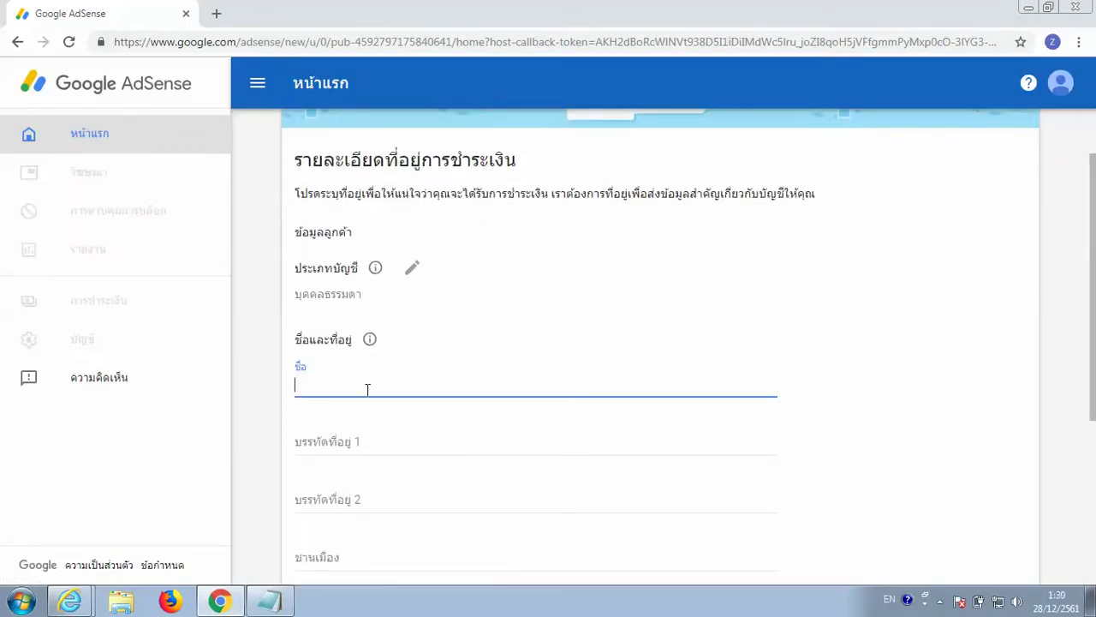
scroll(356, 397, down, 1)
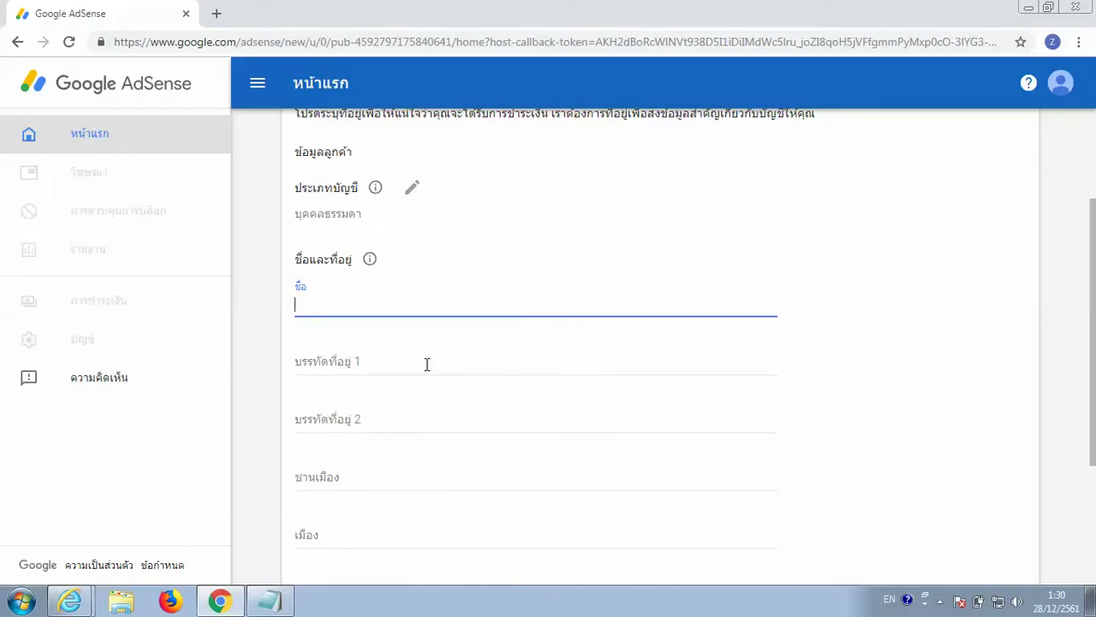
scroll(420, 374, down, 2)
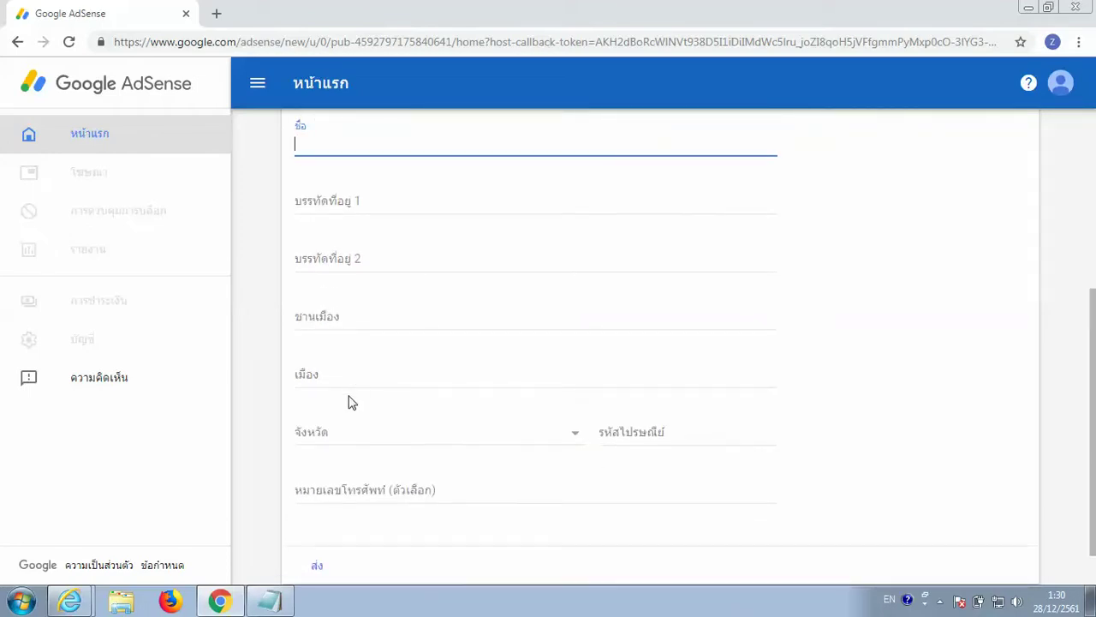
scroll(591, 417, down, 1)
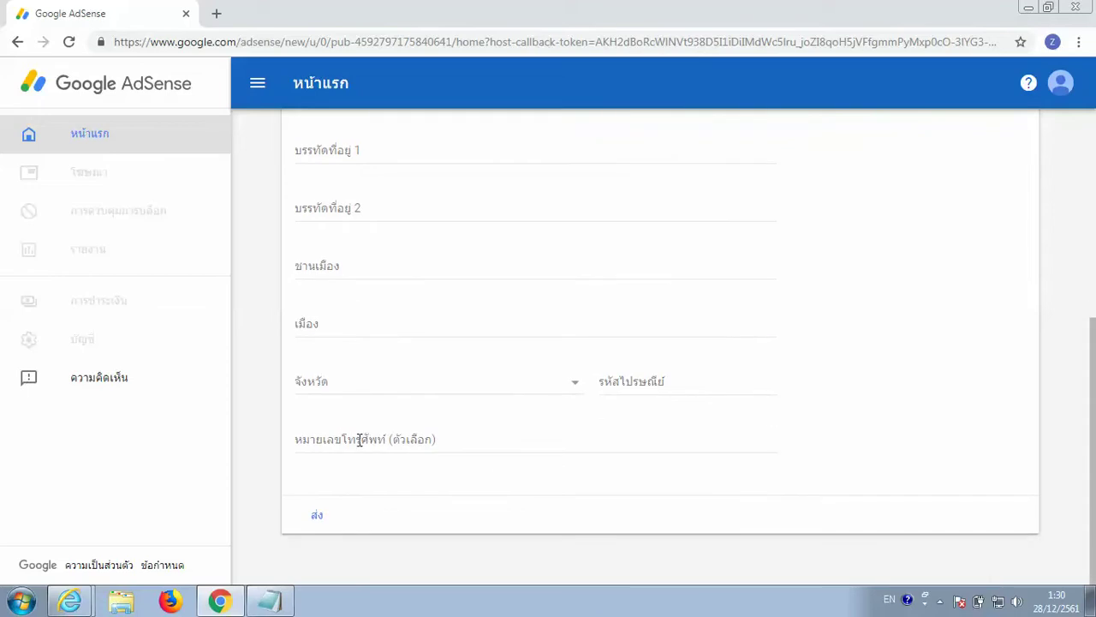
click(341, 500)
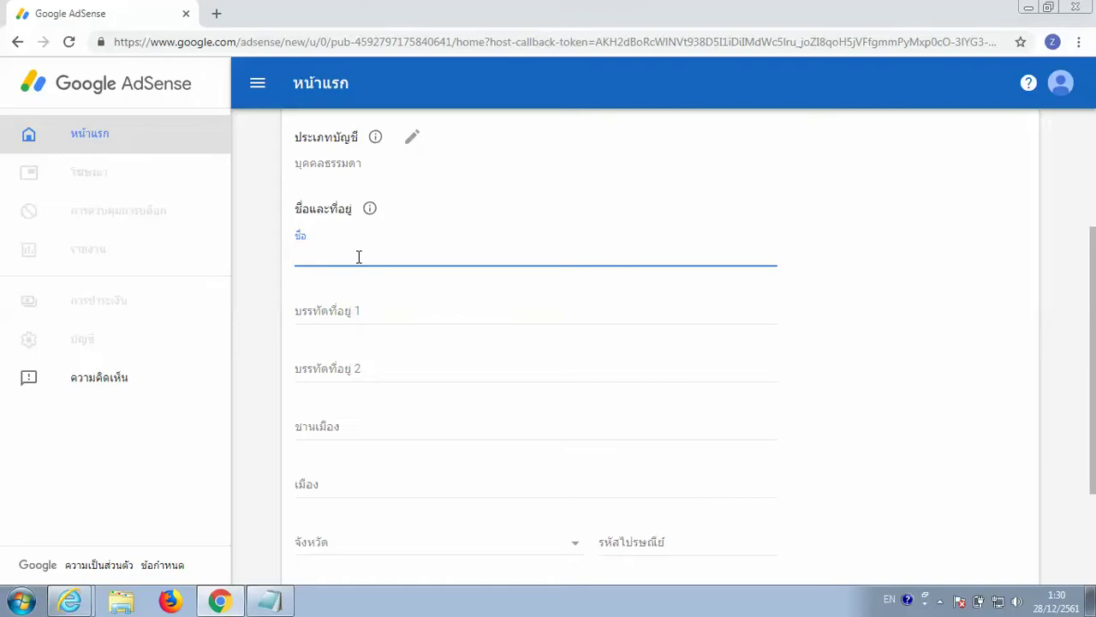
Fill in the payee's name, both address lines, district and city fields
click(352, 301)
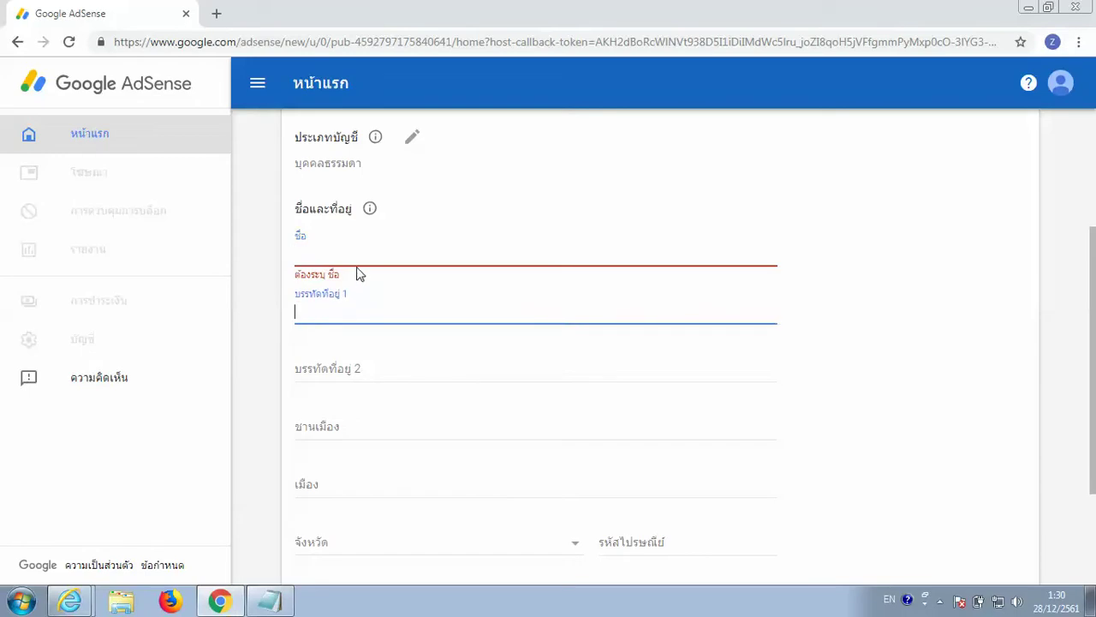
click(356, 363)
click(354, 420)
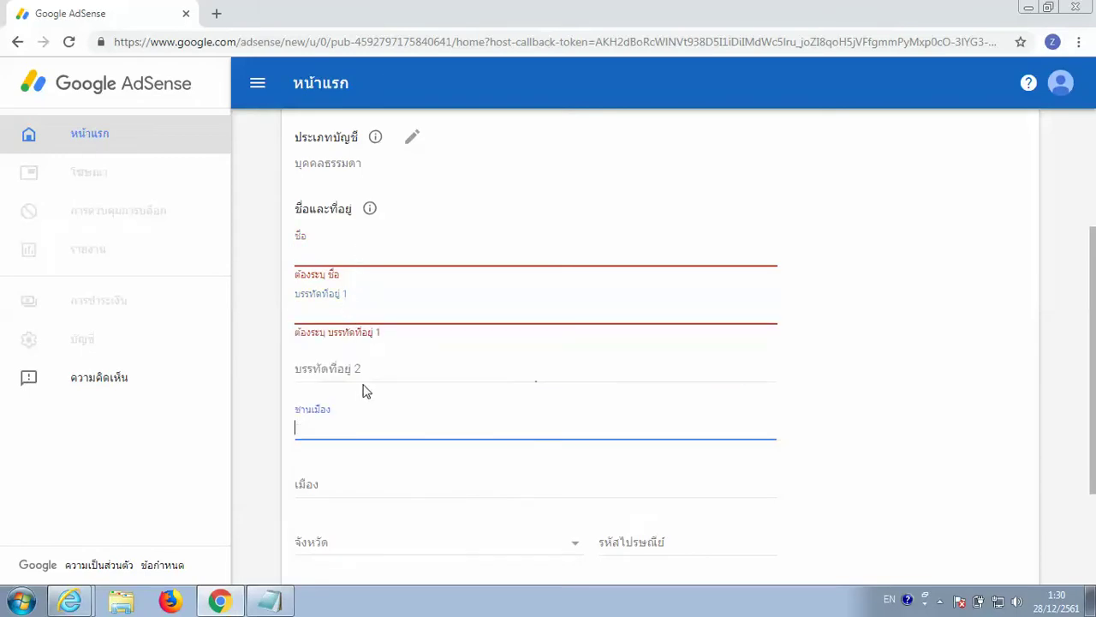
scroll(364, 390, down, 2)
click(348, 333)
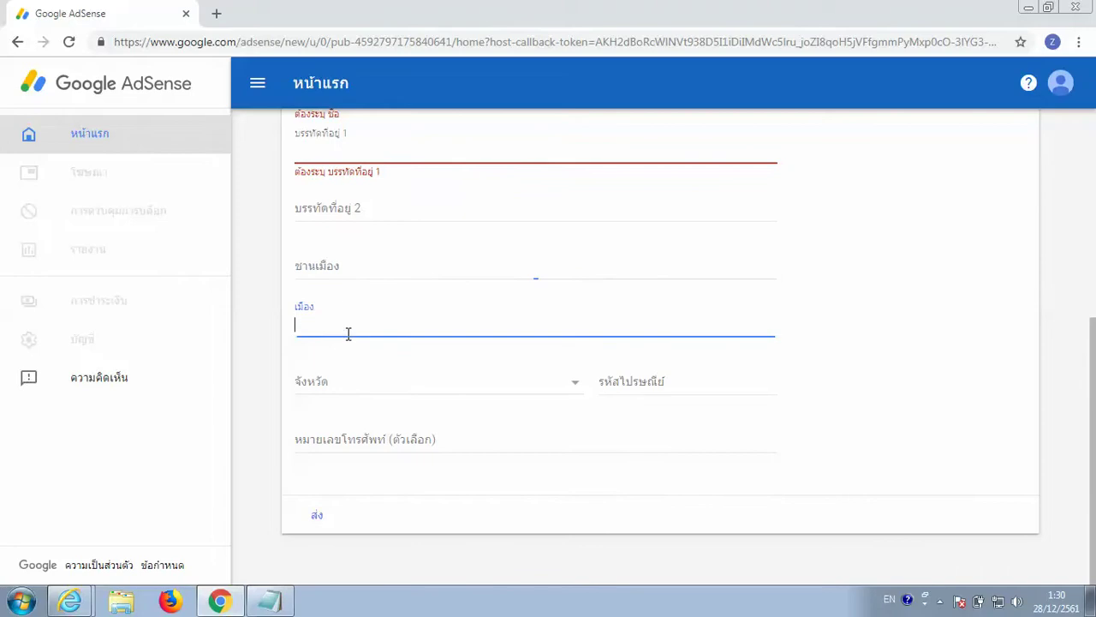
Choose the account holder's province from the Province dropdown and review the completed form
click(340, 384)
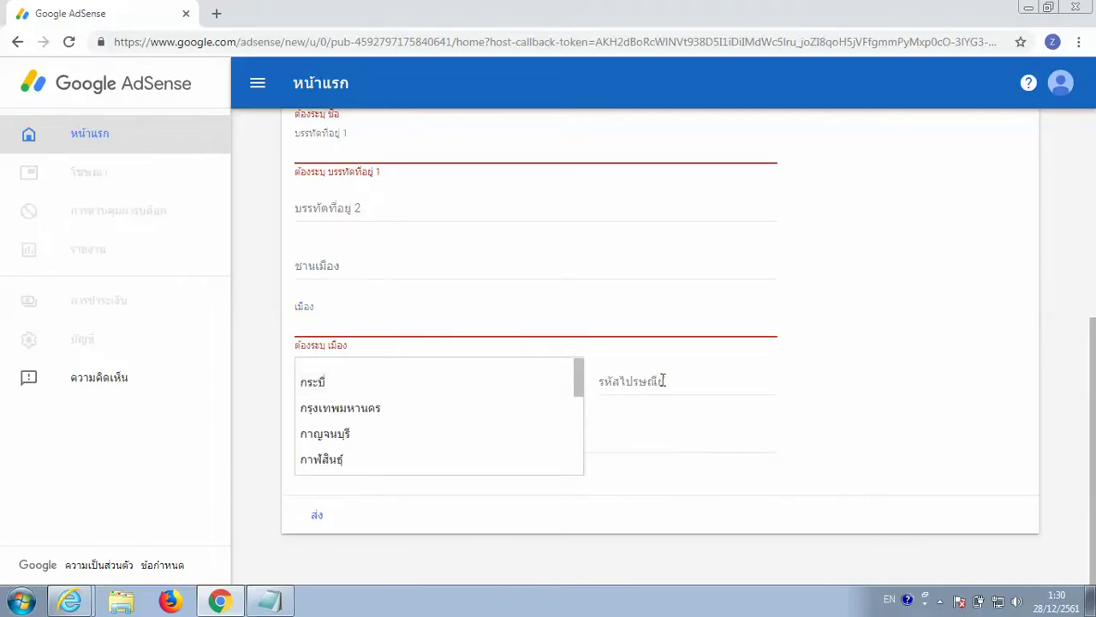
scroll(480, 416, down, 3)
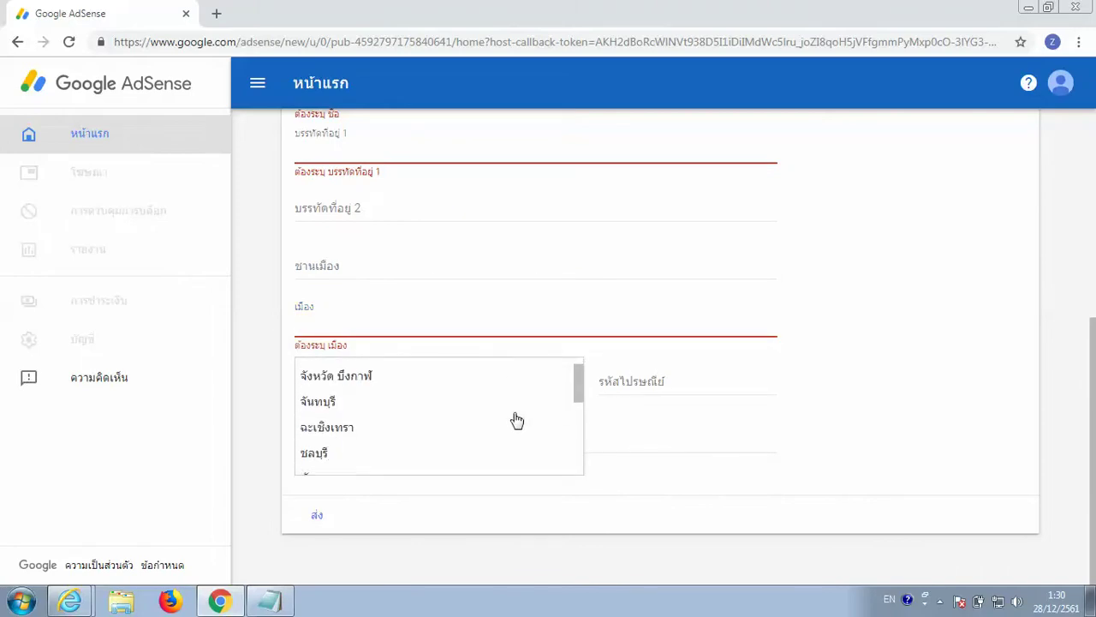
scroll(377, 428, down, 2)
scroll(353, 425, down, 2)
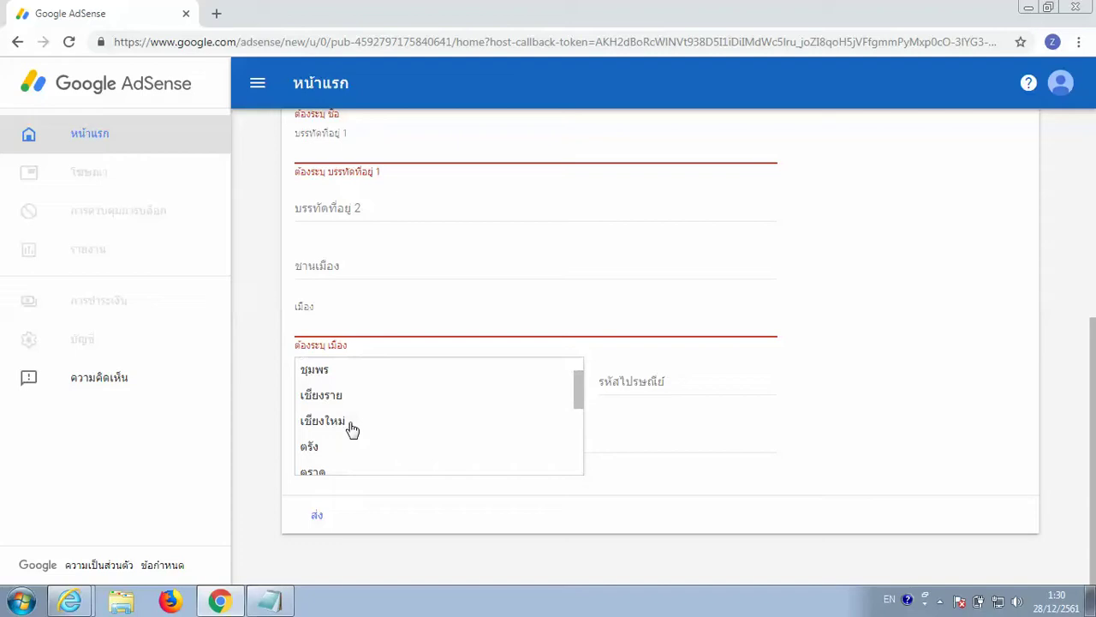
click(353, 428)
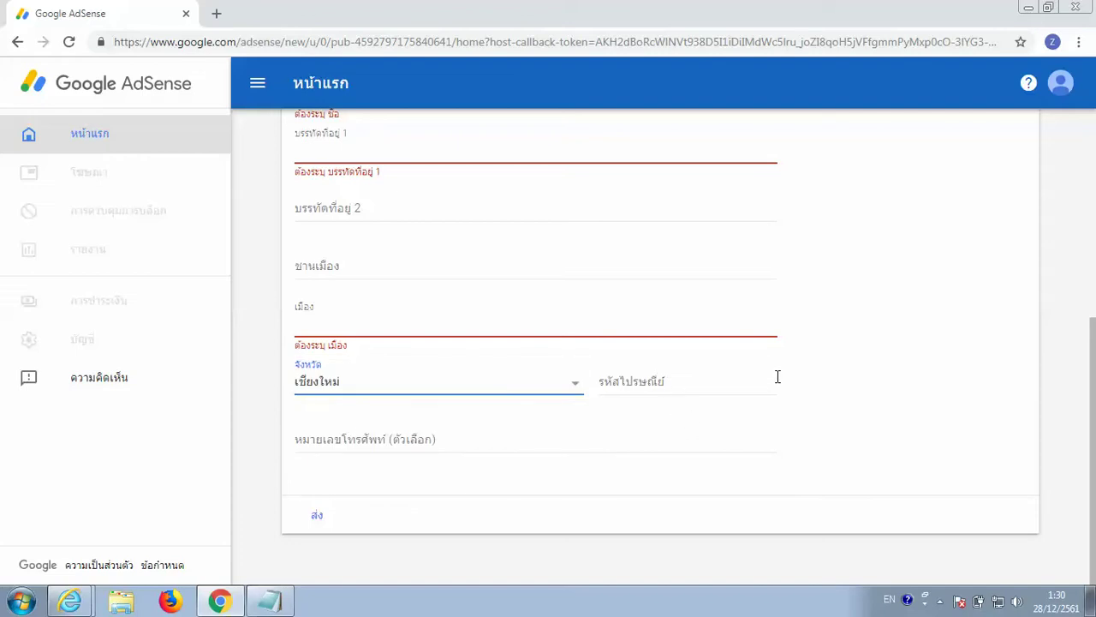
scroll(780, 383, up, 1)
scroll(780, 383, up, 1)
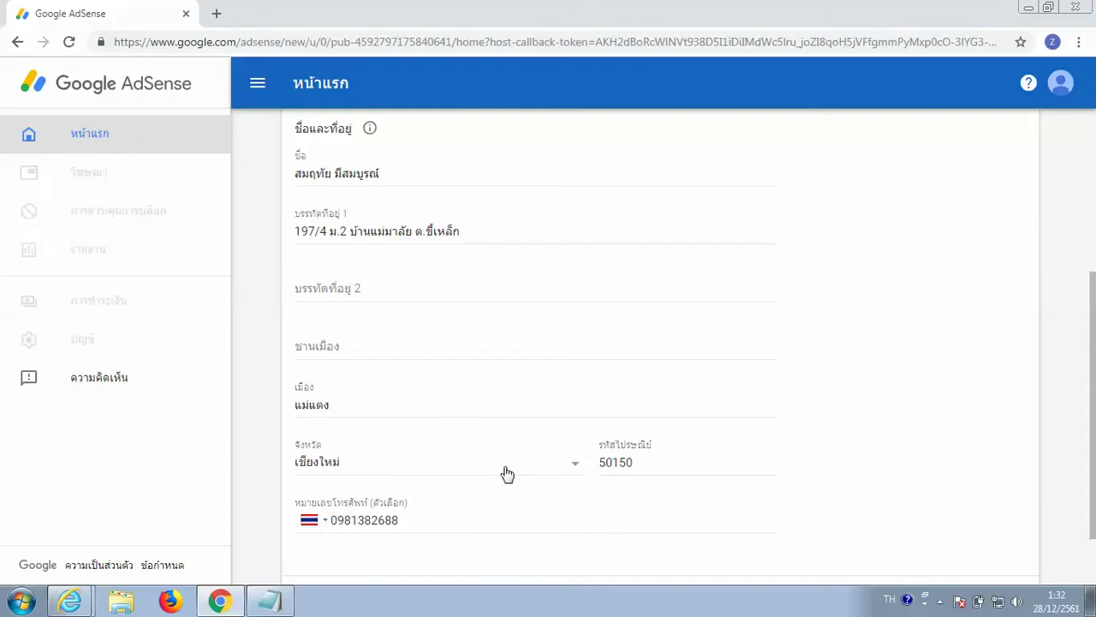
scroll(555, 467, down, 2)
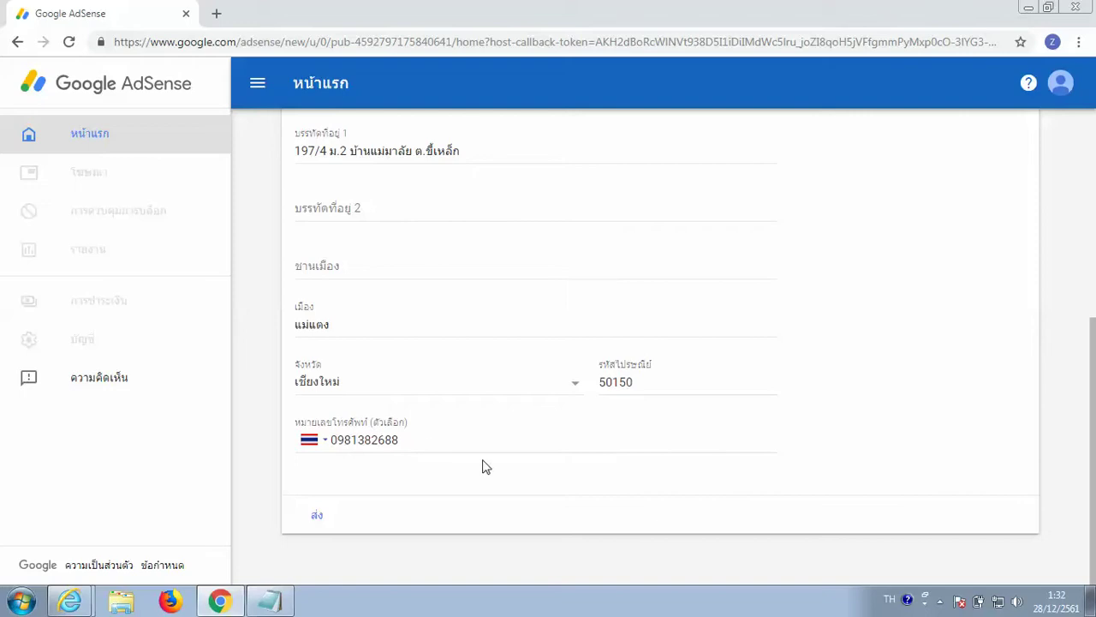
Send the payee address and redirect back to YouTube's Monetization page
click(319, 517)
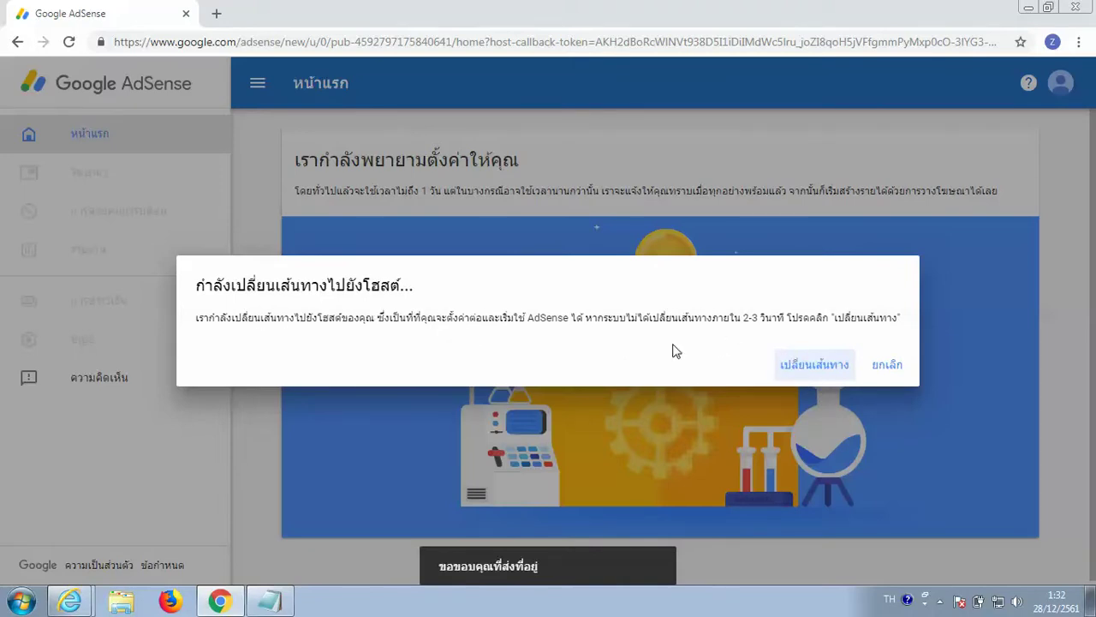
click(822, 366)
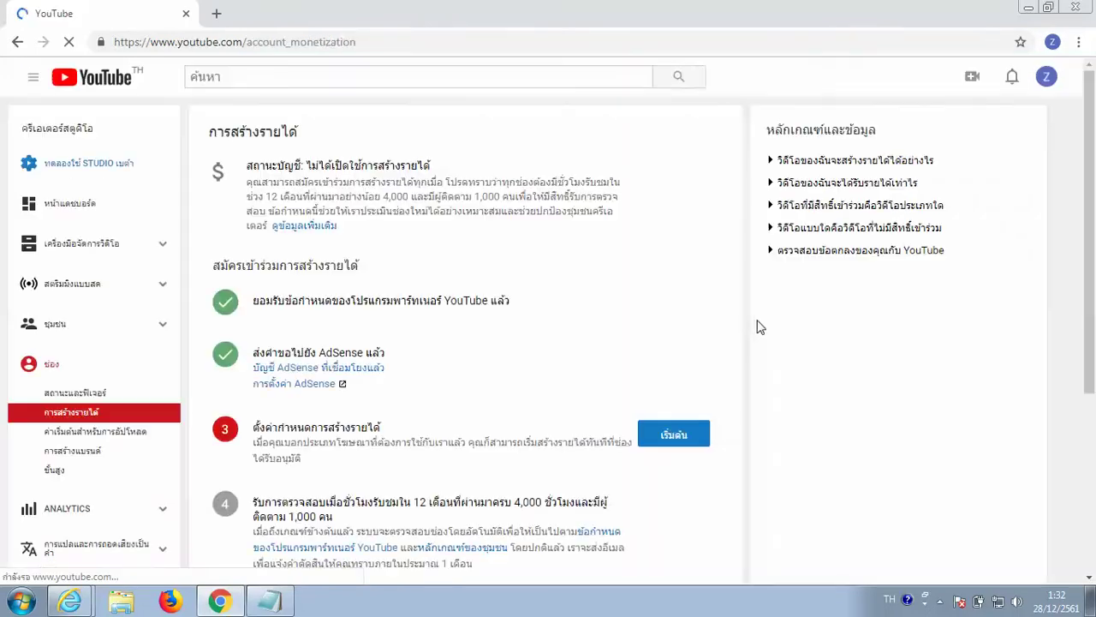
Save the monetization preferences with all three optional ad formats turned on
scroll(646, 343, down, 1)
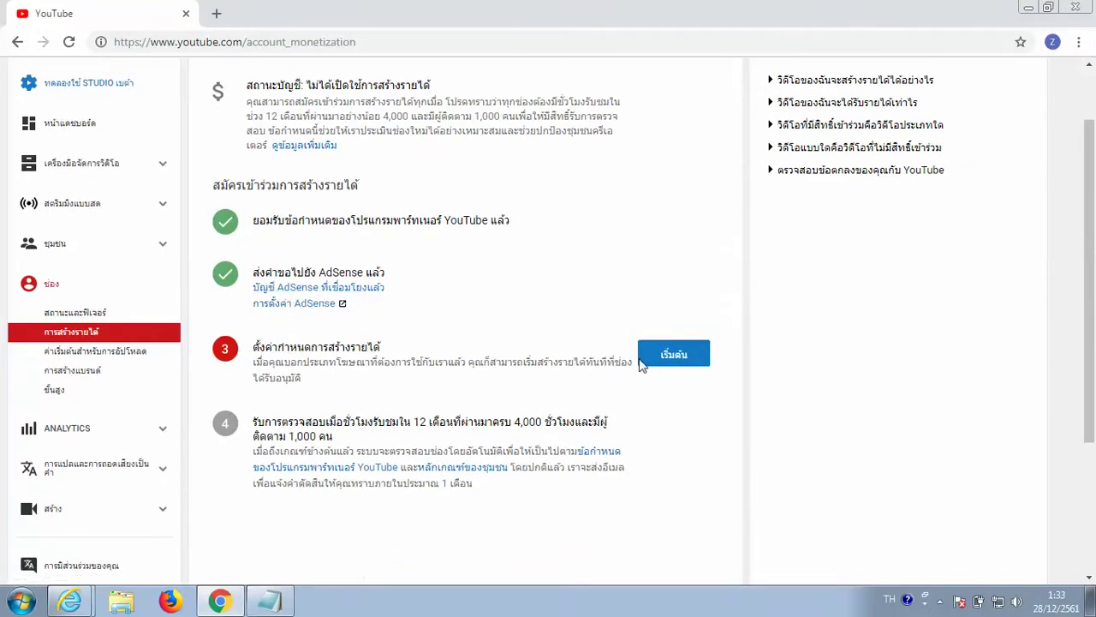
click(678, 363)
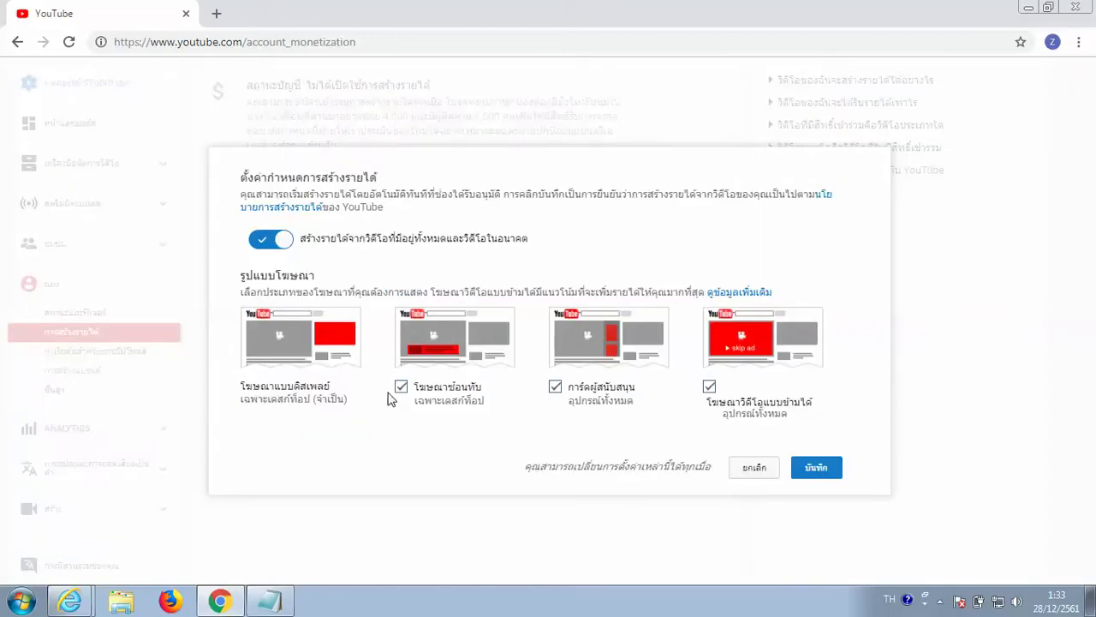
click(816, 469)
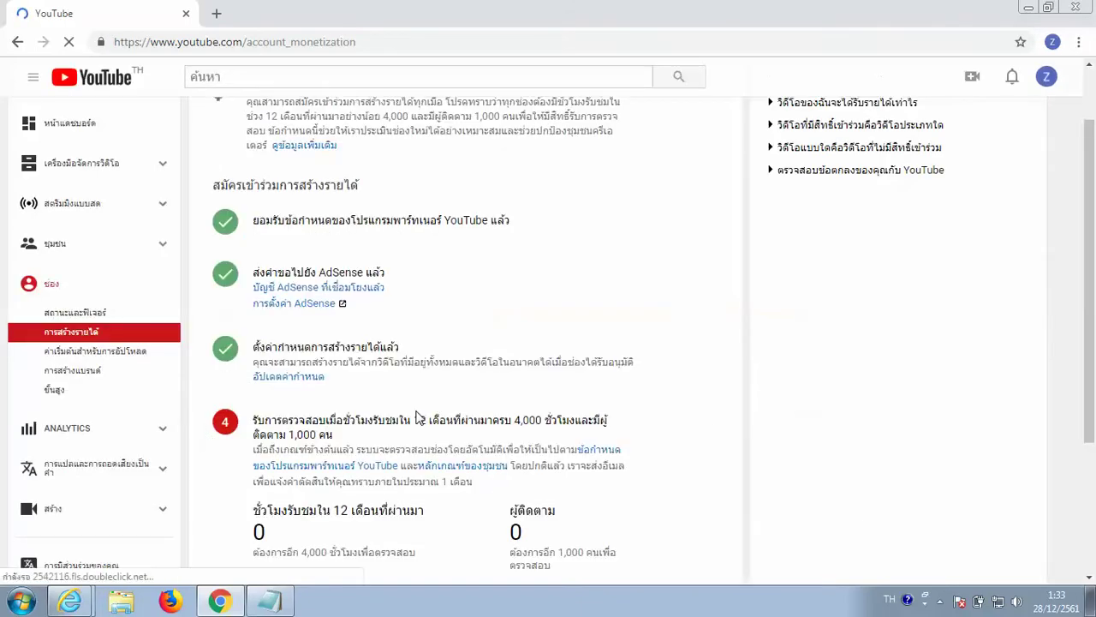
scroll(428, 411, down, 1)
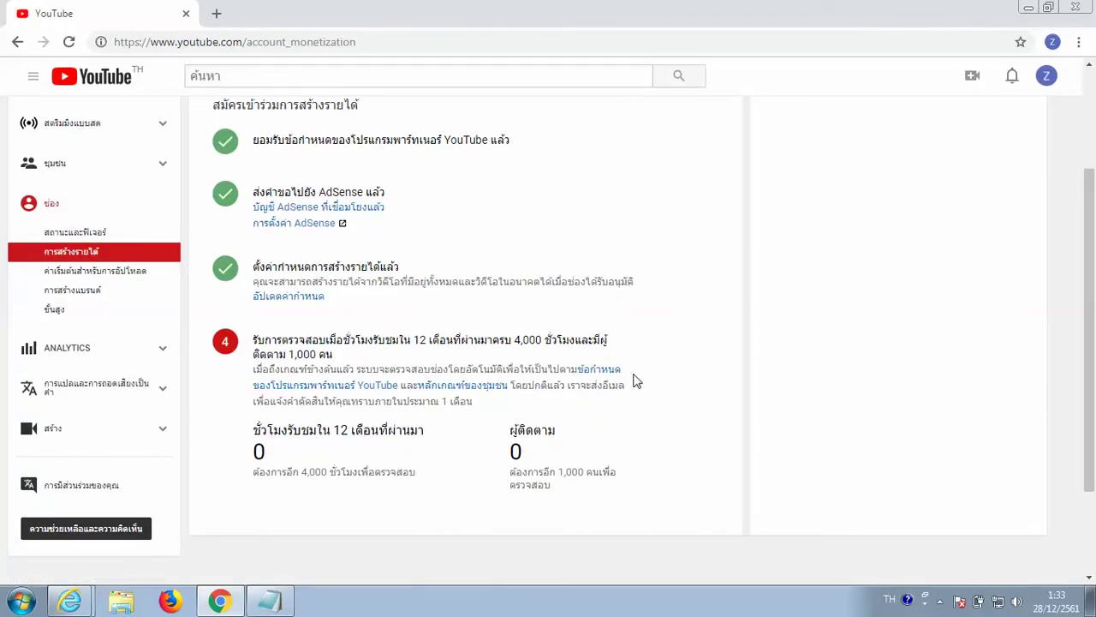
scroll(634, 380, up, 2)
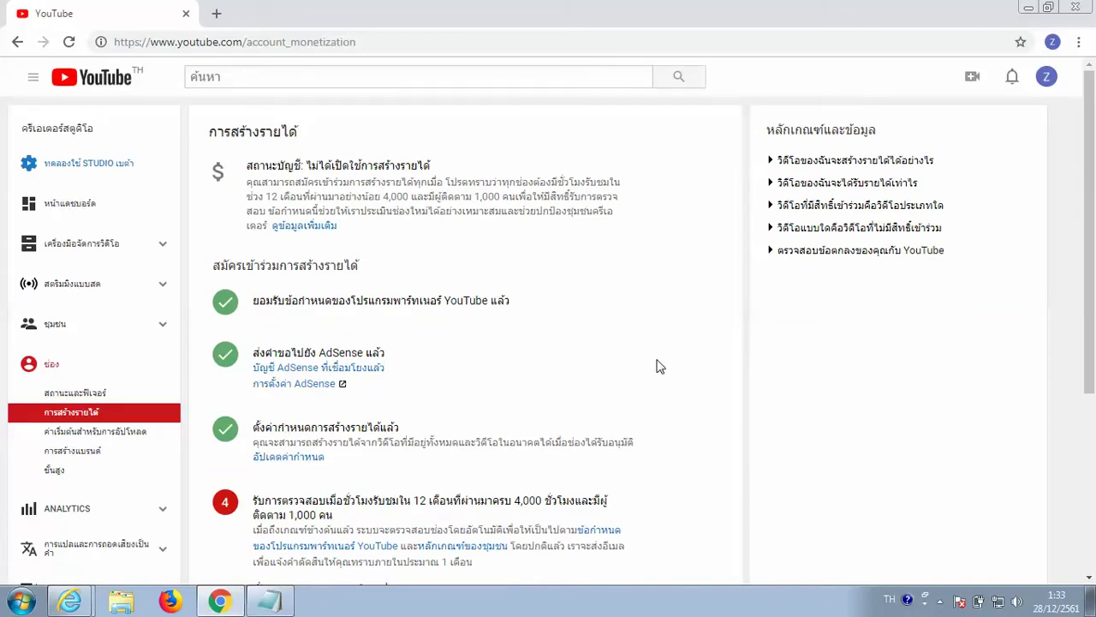
scroll(657, 364, down, 3)
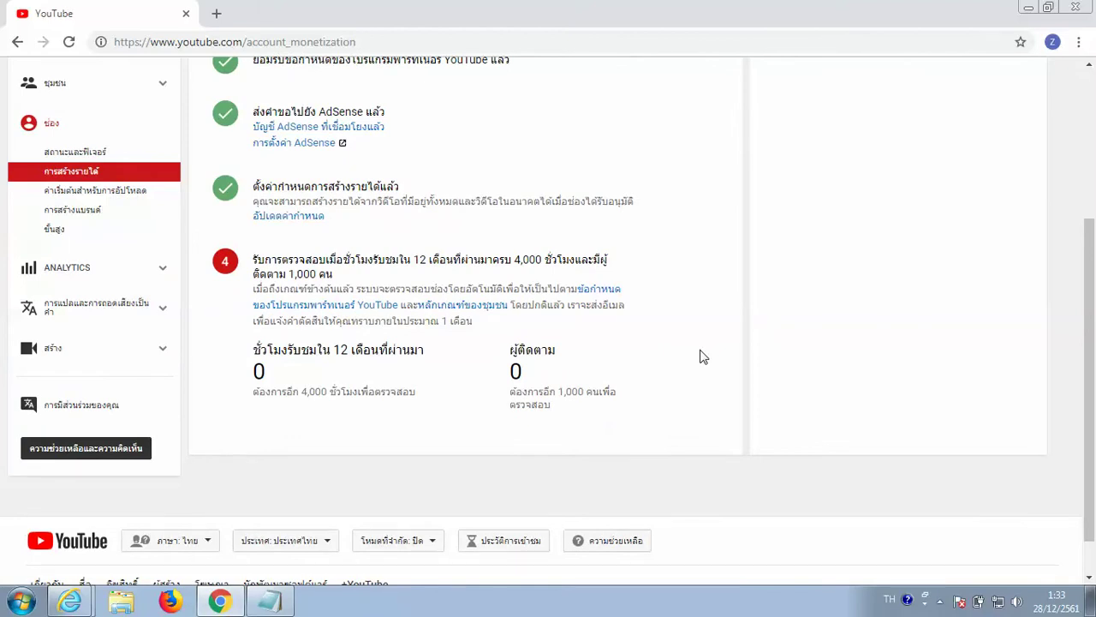
scroll(692, 362, up, 1)
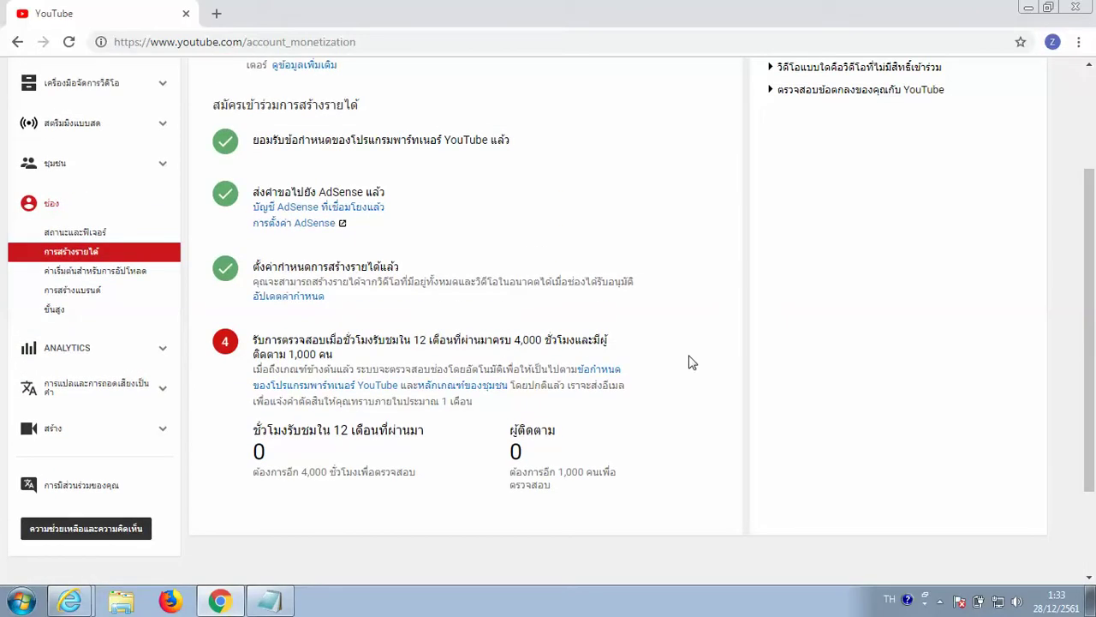
scroll(692, 362, up, 1)
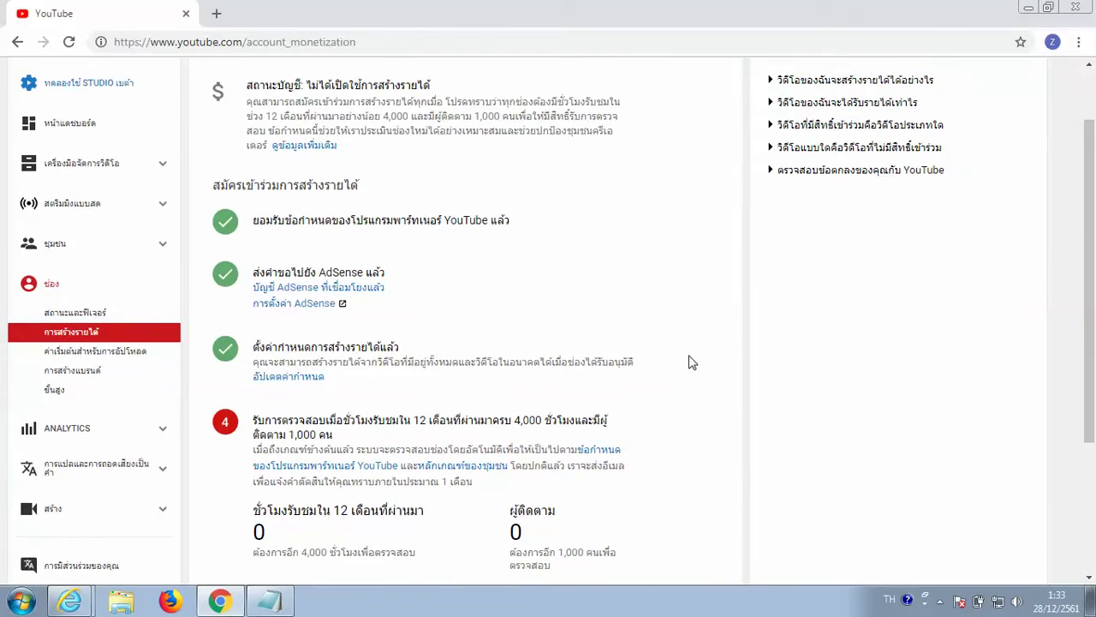
scroll(692, 362, up, 1)
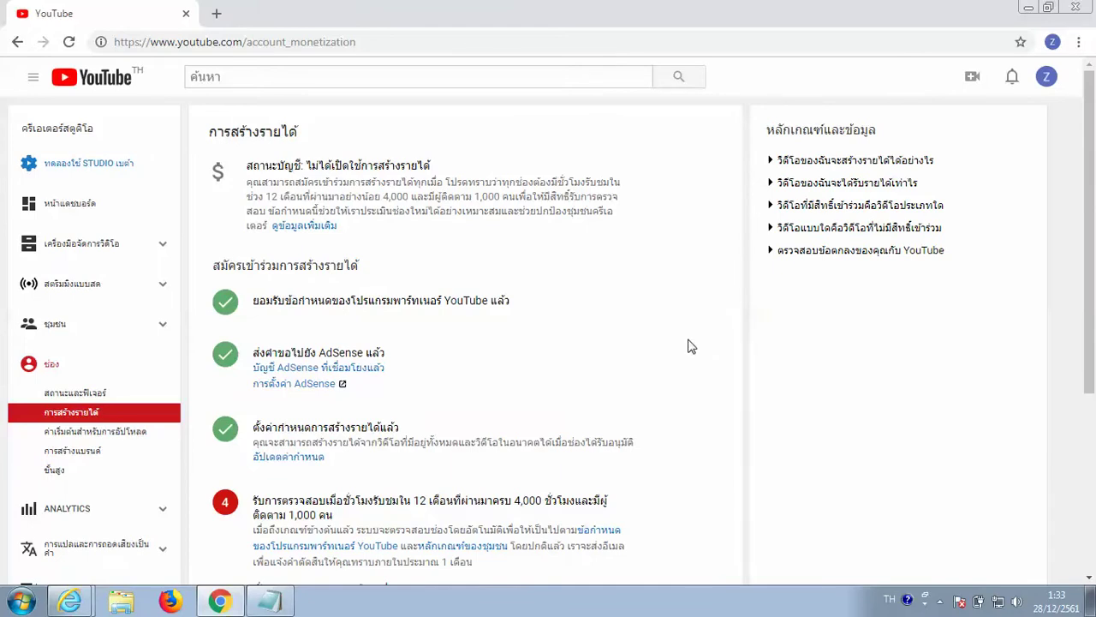
scroll(539, 284, down, 2)
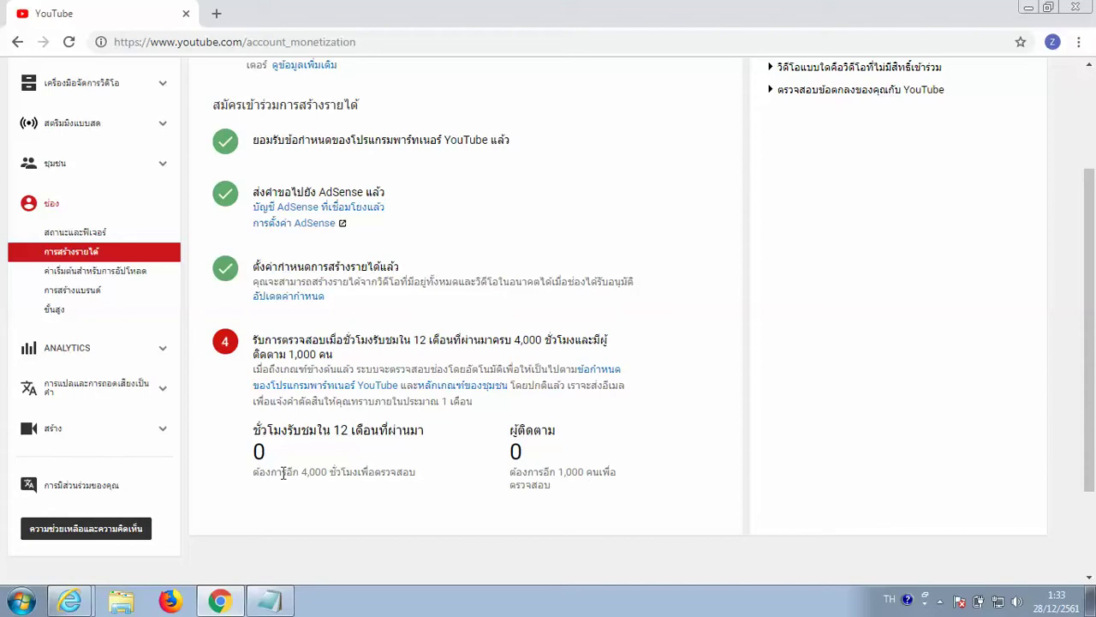
drag(283, 473, 413, 474)
click(433, 482)
drag(306, 470, 323, 470)
click(347, 498)
scroll(720, 434, up, 1)
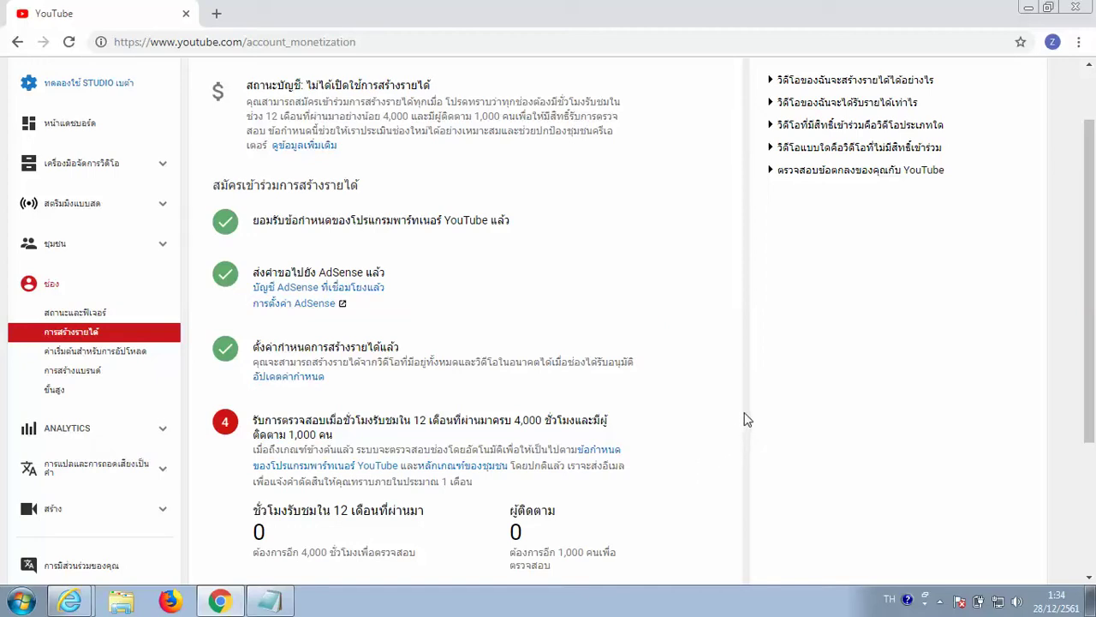
scroll(745, 421, up, 2)
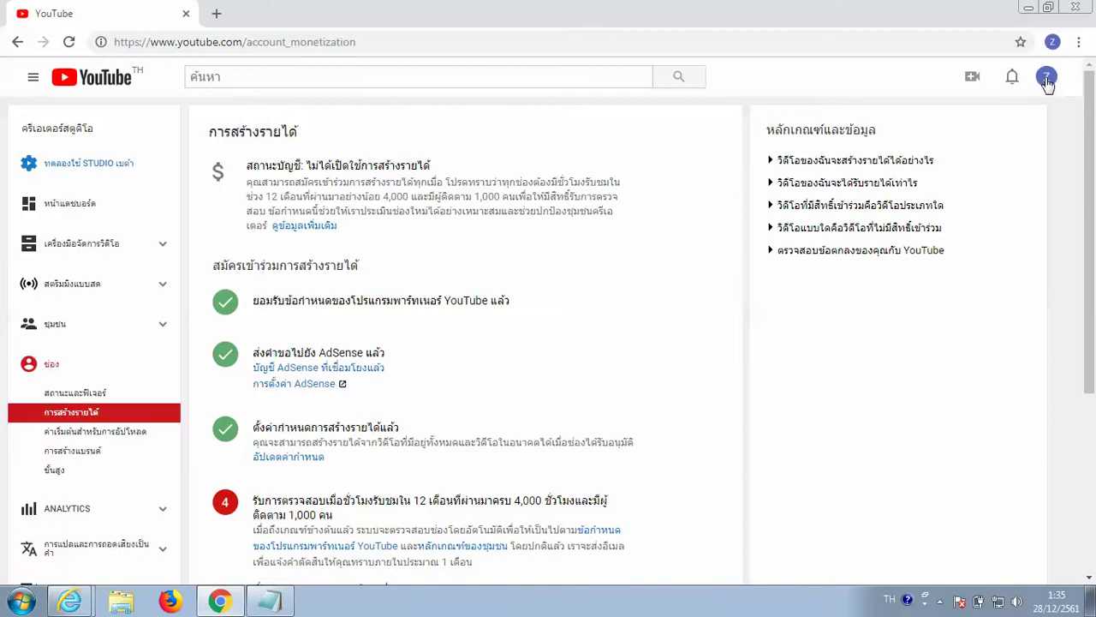
Return to the Zeedstudio channel page from the YouTube home page via the account menu
click(1046, 79)
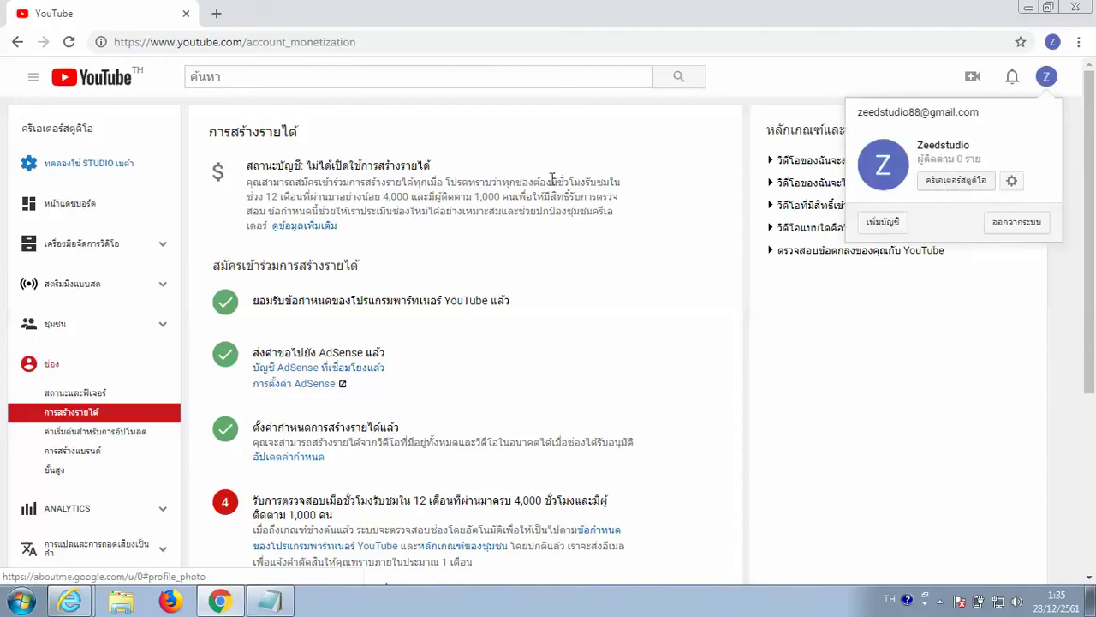
click(109, 80)
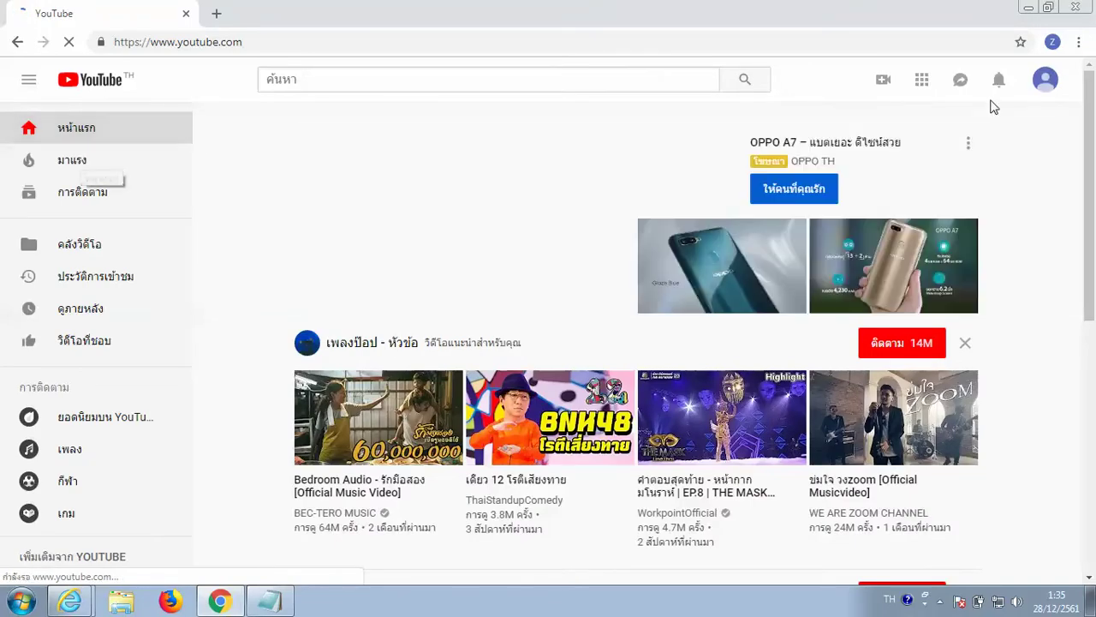
click(1047, 89)
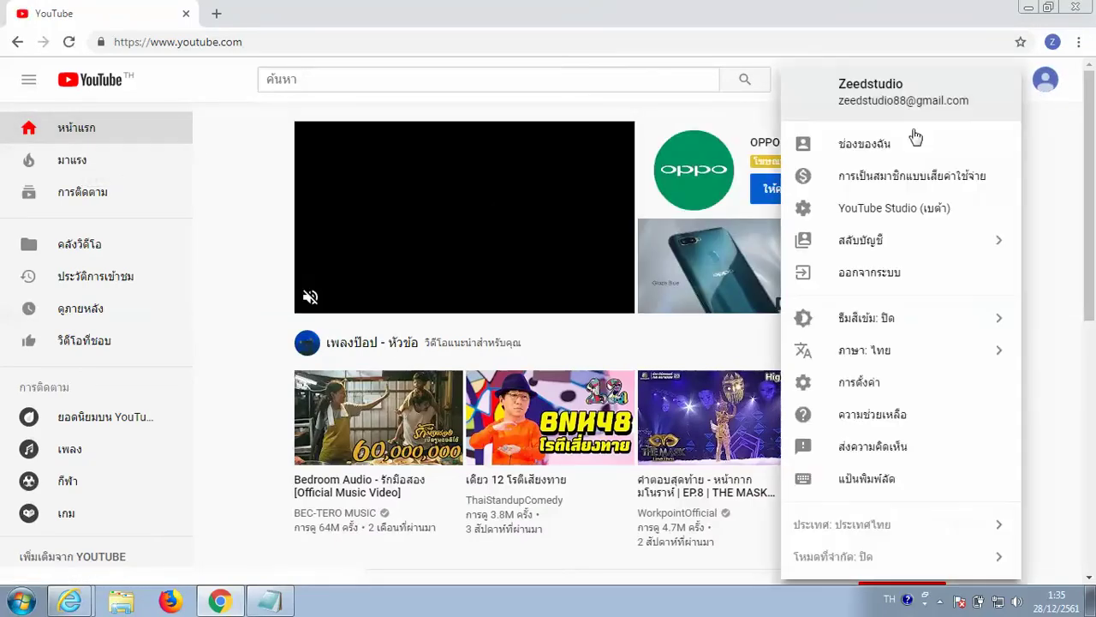
scroll(893, 148, down, 3)
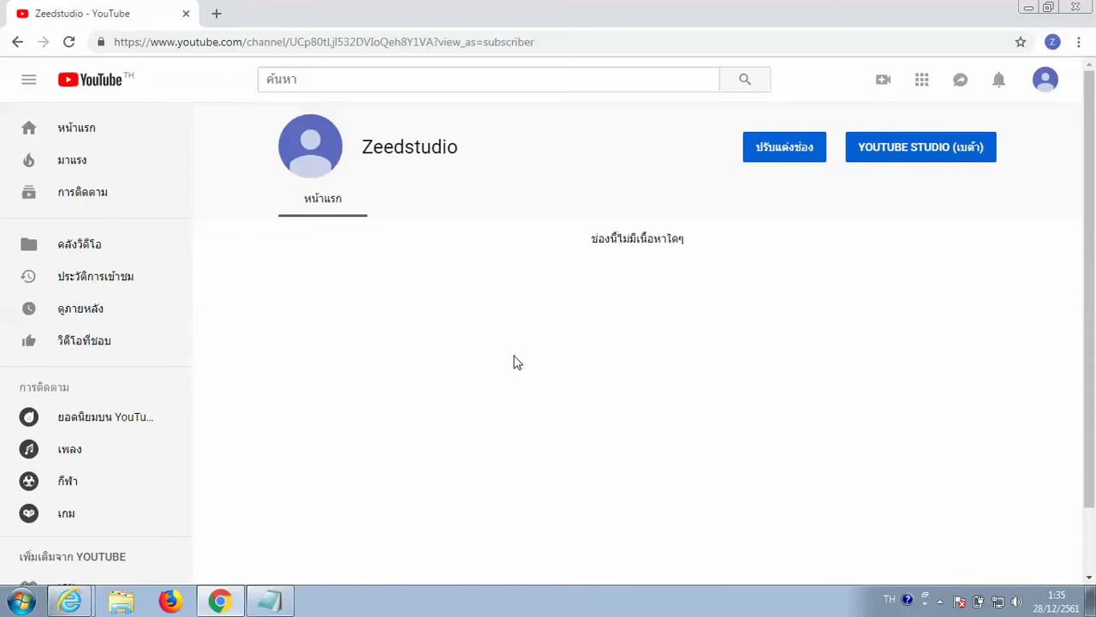
Edit the channel icon and start uploading a new photo from the computer
click(313, 156)
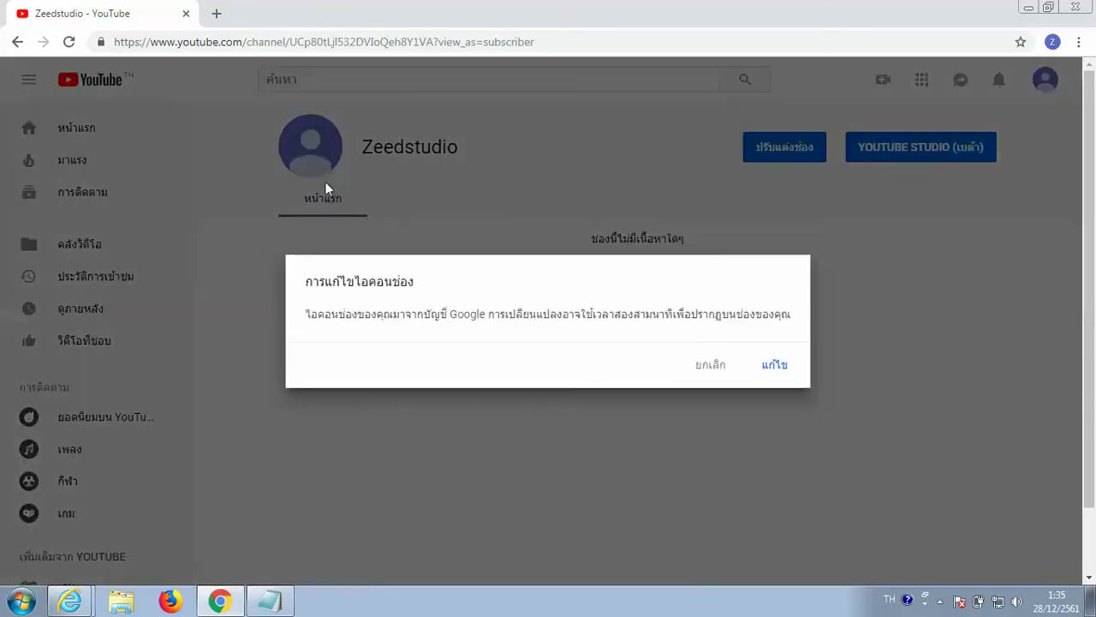
click(773, 366)
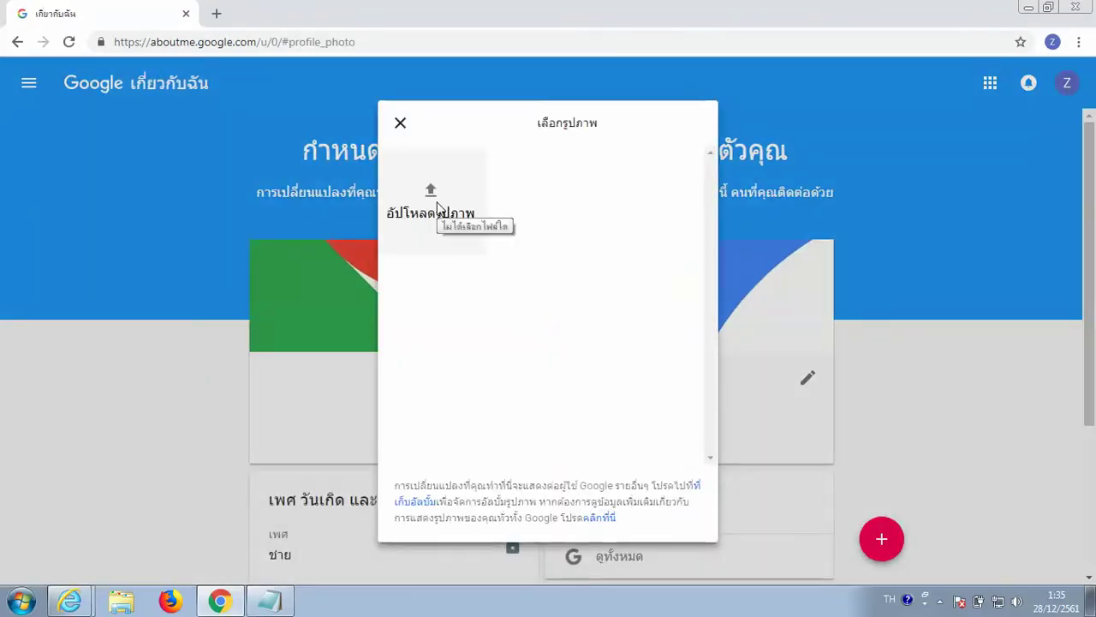
click(447, 219)
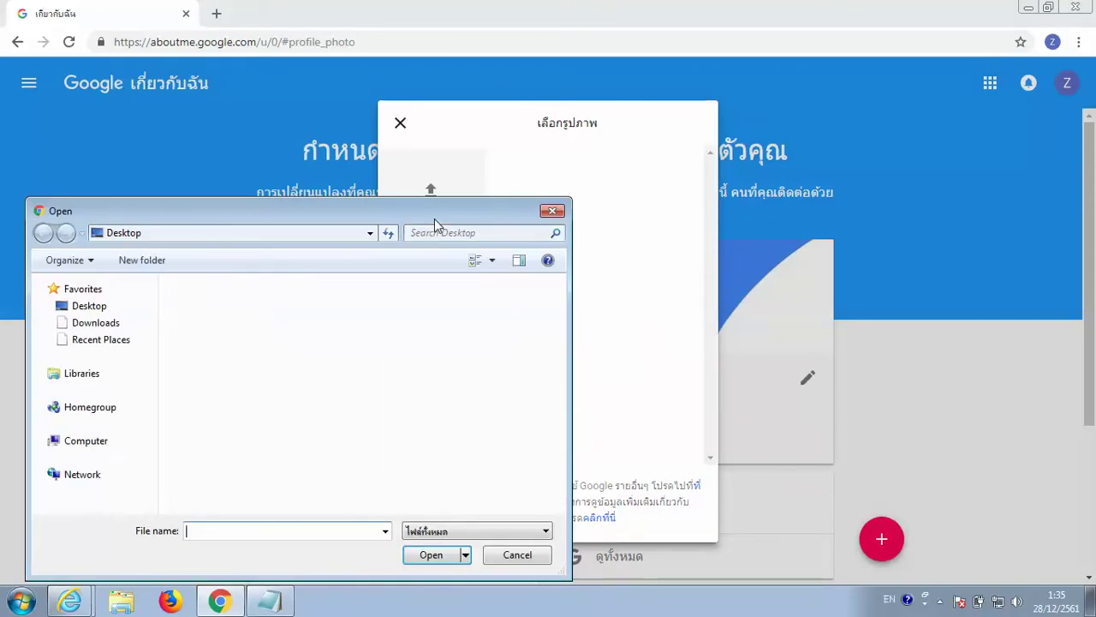
drag(382, 215, 497, 118)
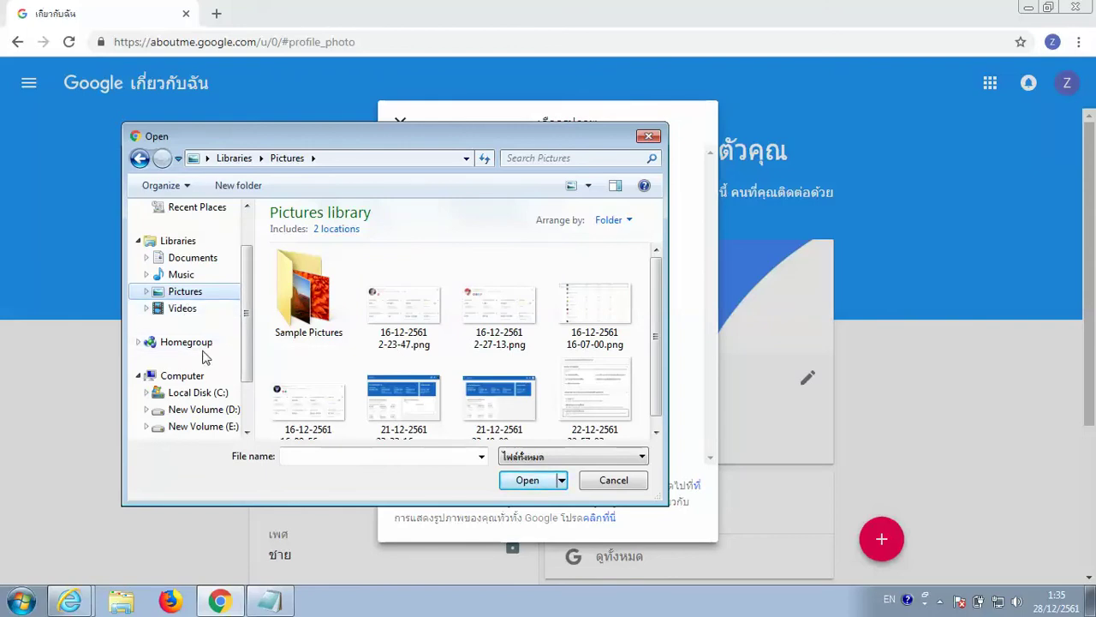
Open the Downloads folder and look inside 'New folder (2)'
scroll(205, 356, up, 1)
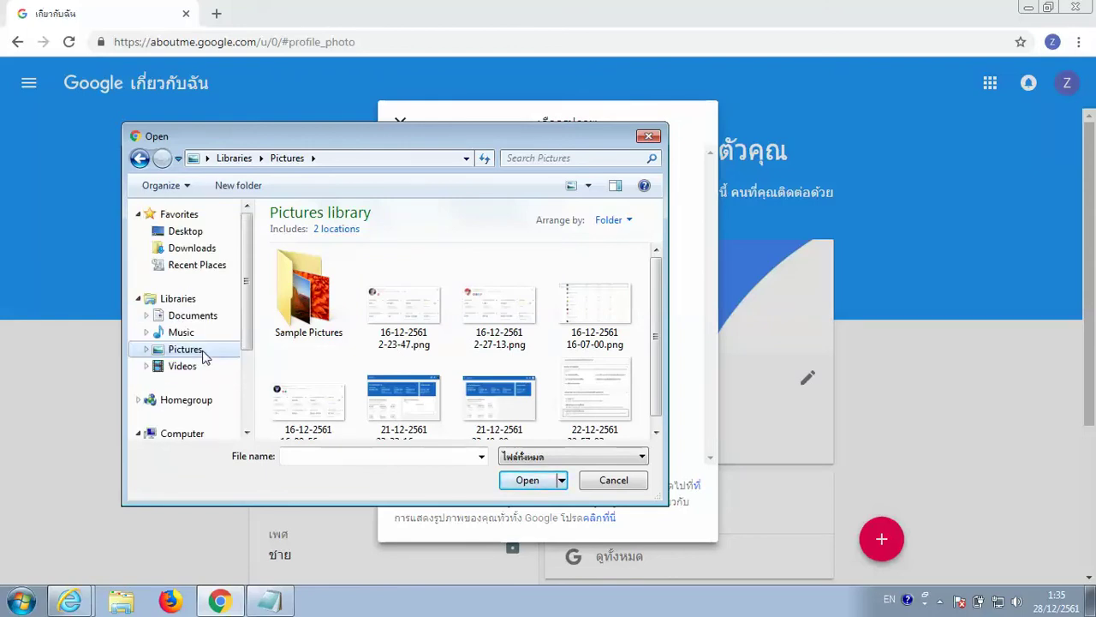
click(207, 249)
scroll(563, 282, down, 5)
scroll(563, 281, down, 10)
scroll(563, 292, down, 15)
scroll(574, 306, down, 10)
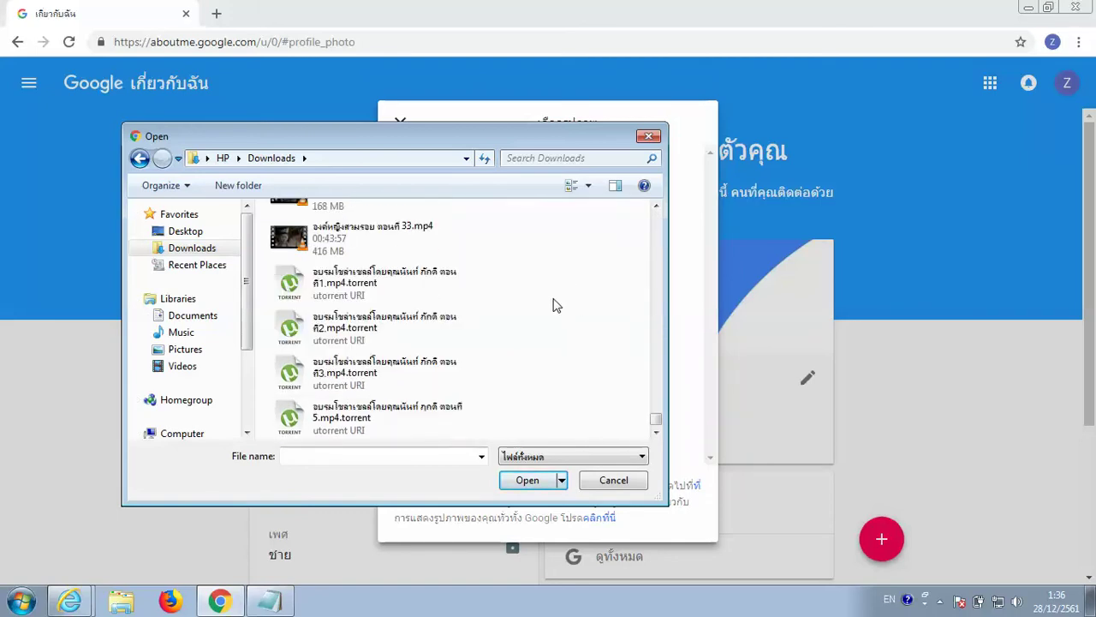
scroll(517, 303, up, 20)
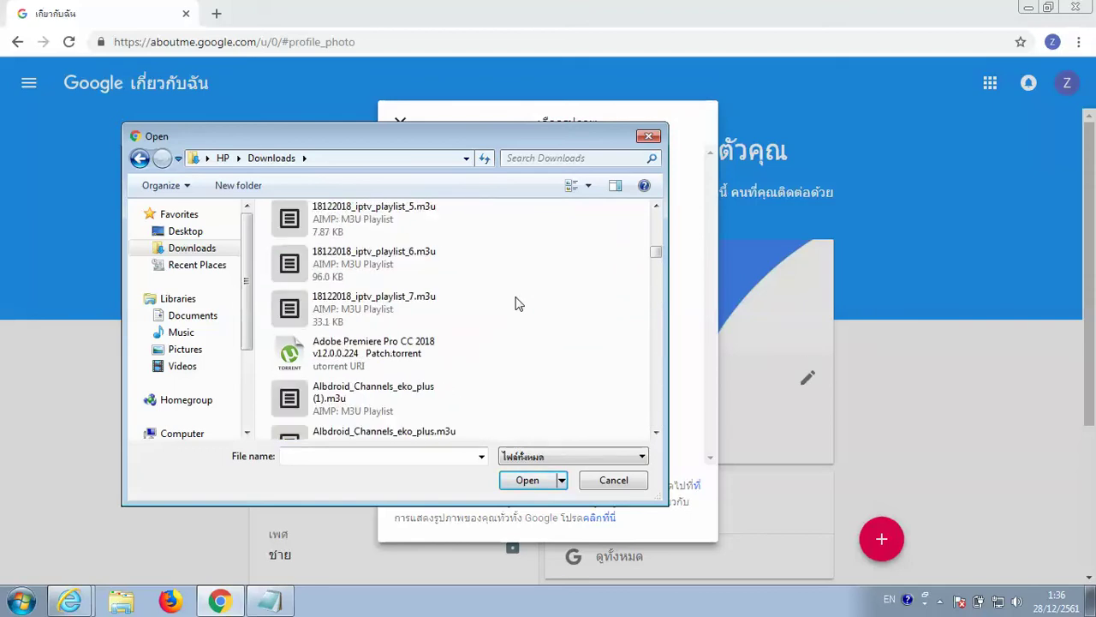
scroll(517, 303, up, 10)
double_click(334, 270)
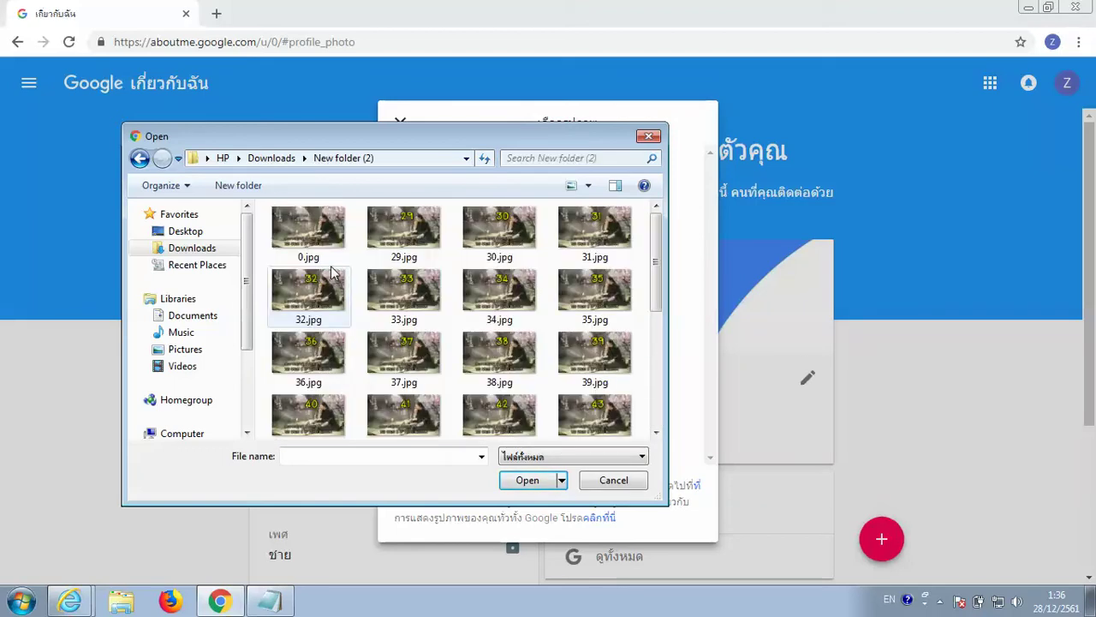
scroll(335, 274, down, 3)
scroll(309, 222, up, 3)
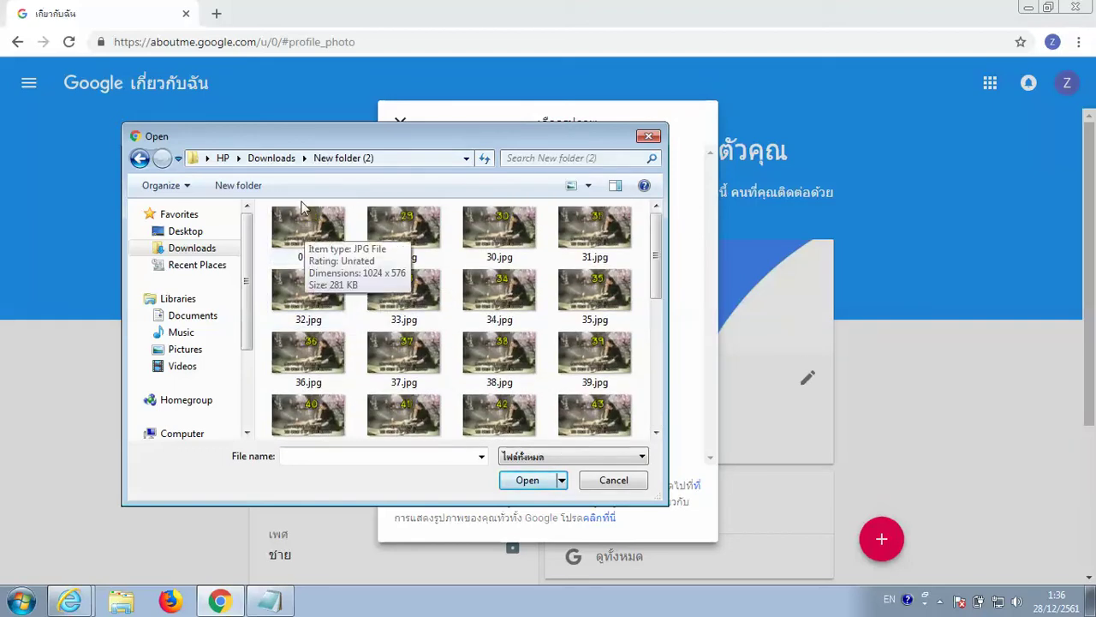
Go to Downloads > New folder > New folder, where the motorcycle photos are
click(271, 157)
double_click(304, 225)
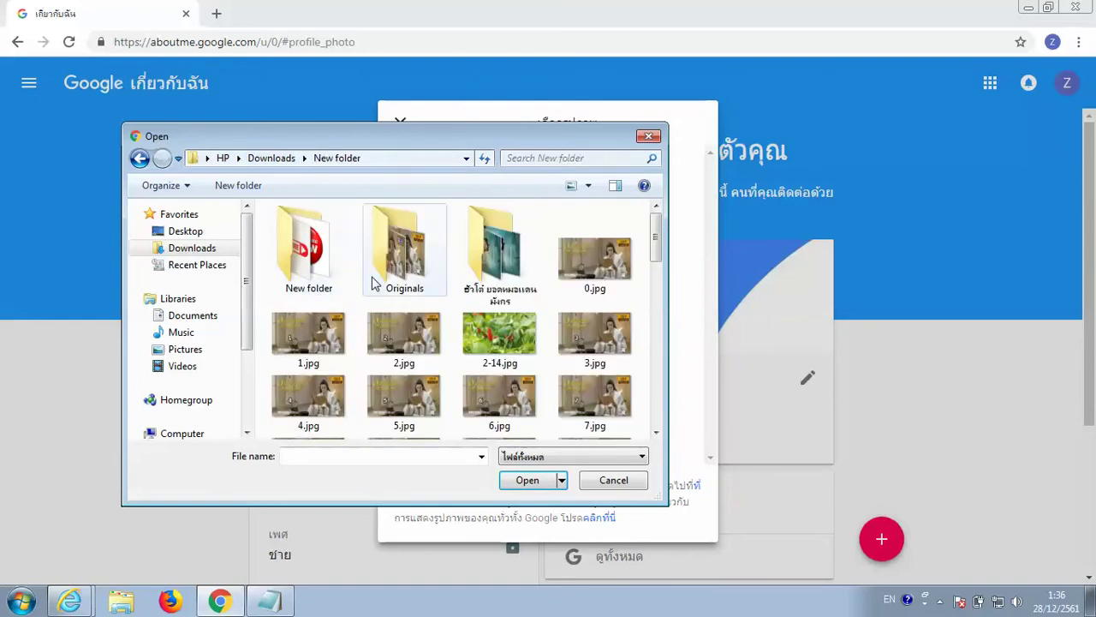
scroll(402, 300, down, 5)
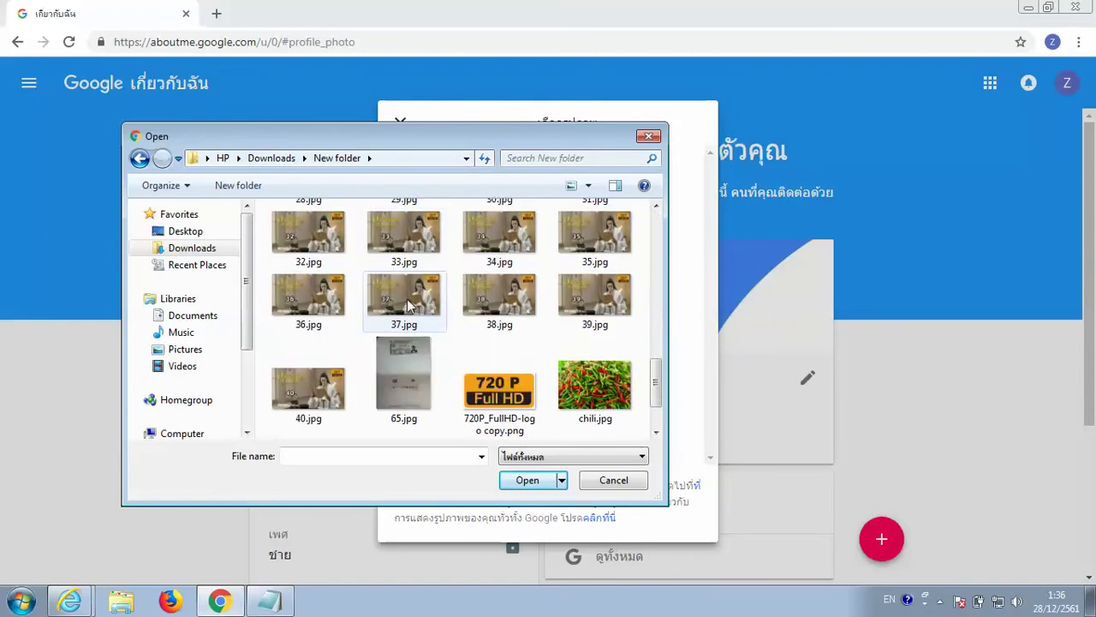
scroll(411, 308, up, 5)
double_click(307, 253)
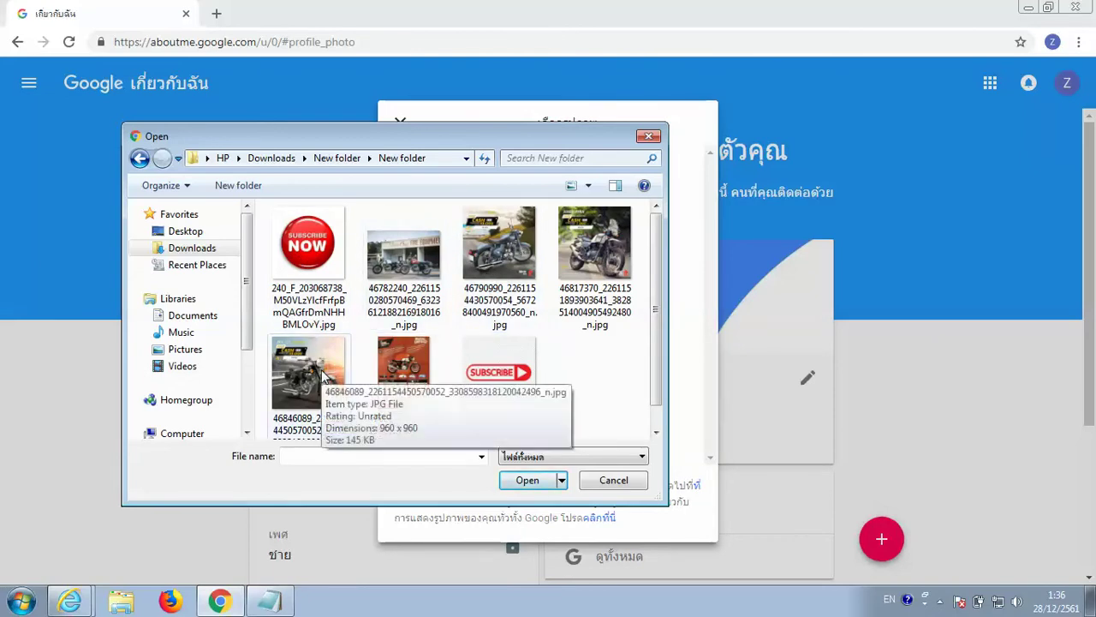
Make the motorcycle photo the profile picture, then go back to YouTube through Google apps
double_click(591, 273)
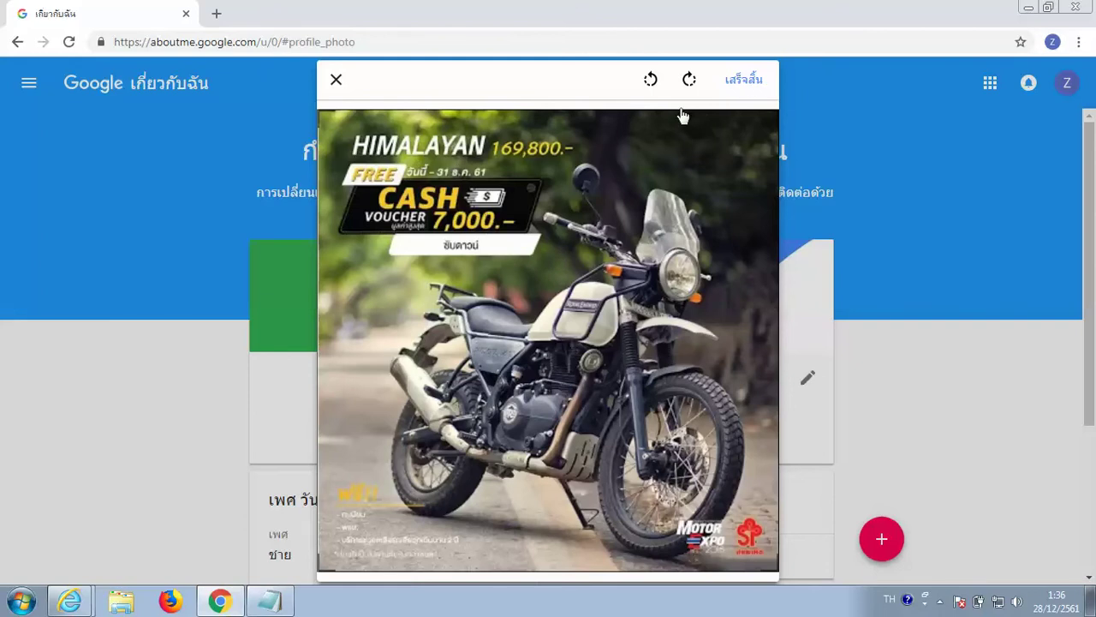
click(742, 79)
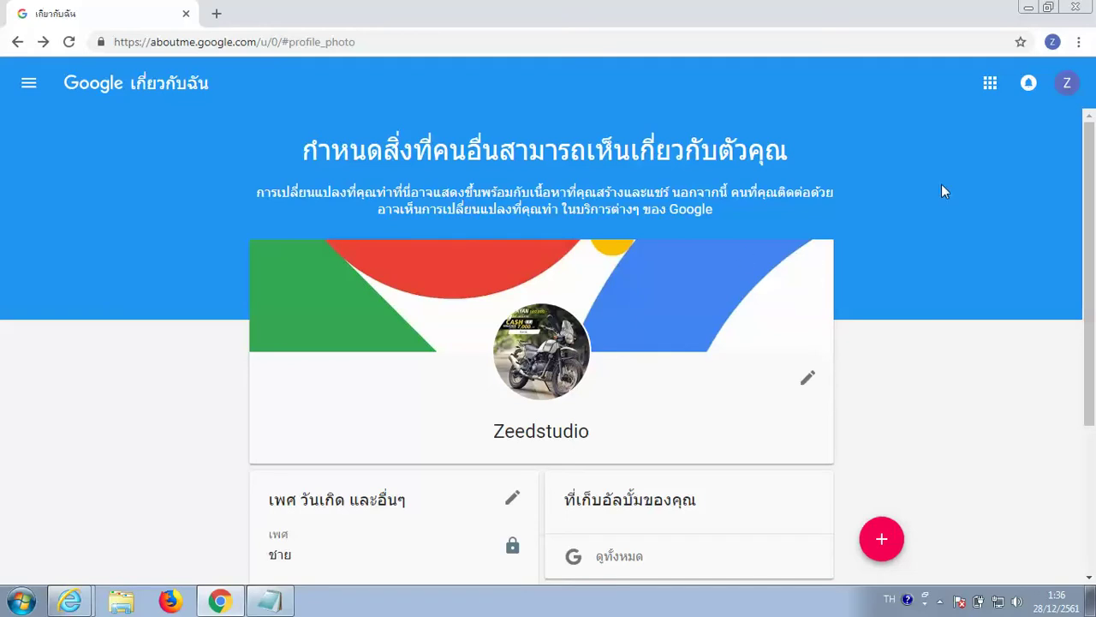
click(989, 83)
click(884, 248)
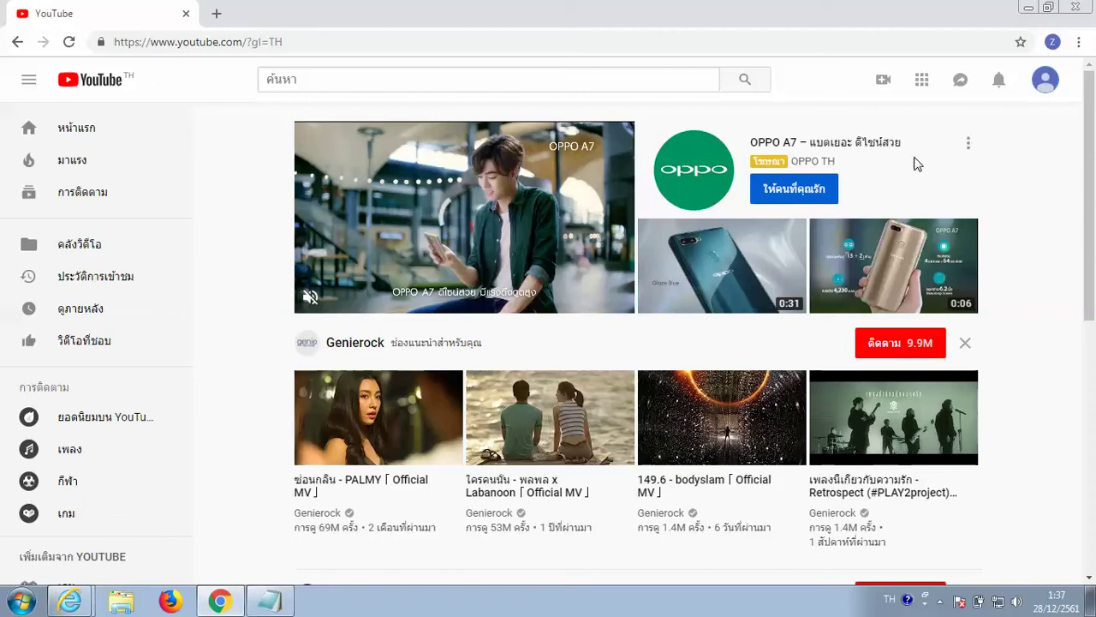
Go to the Zeedstudio channel page, now with the motorcycle icon, and open Customize channel
click(1045, 80)
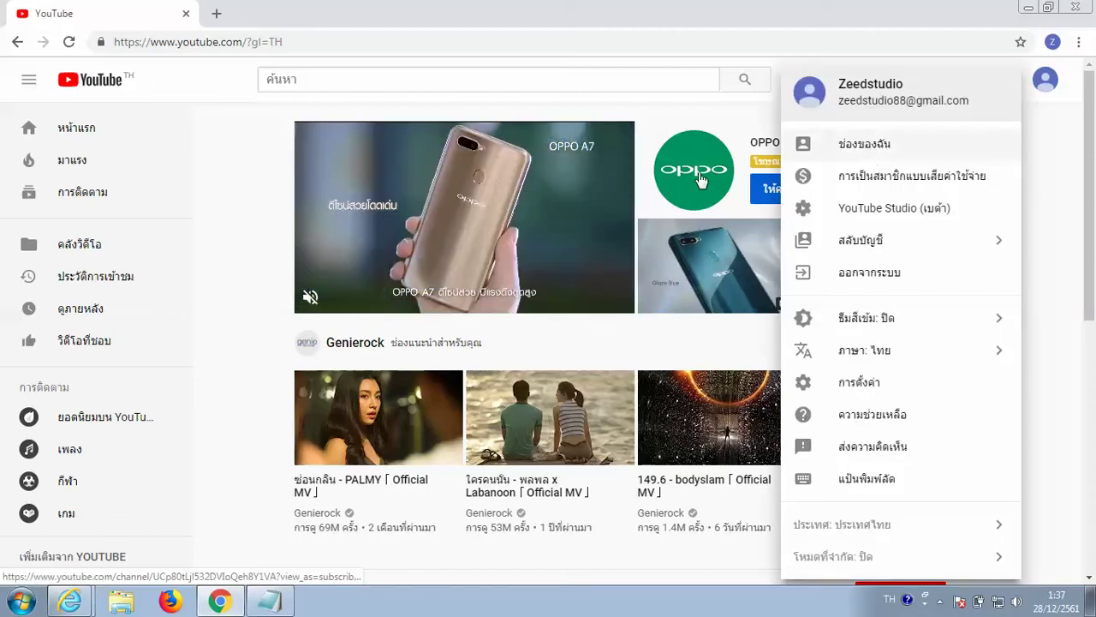
click(436, 214)
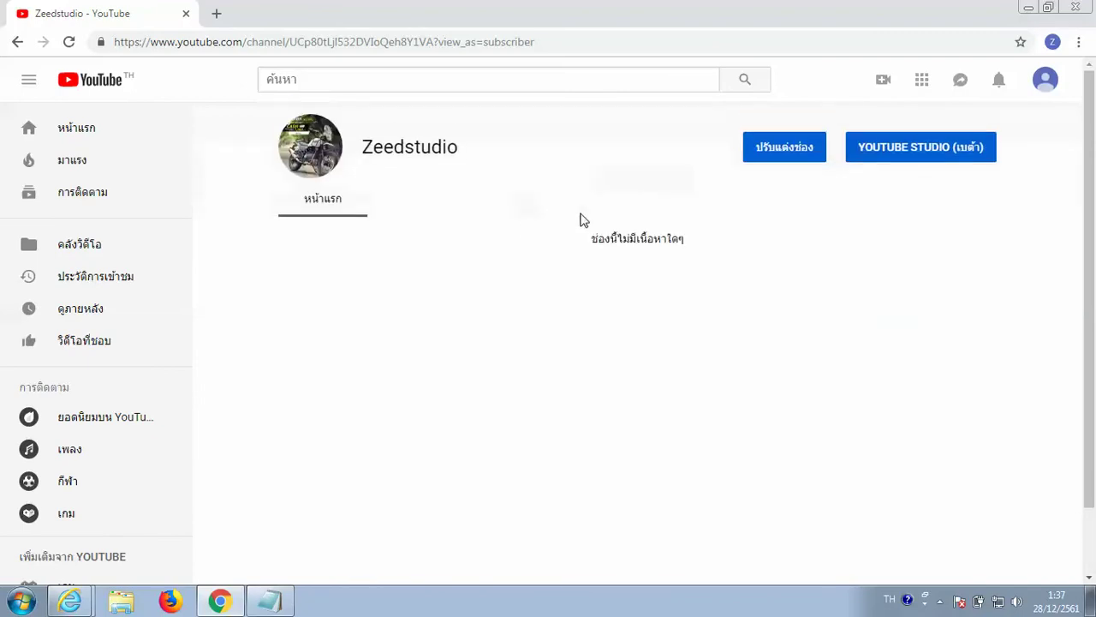
click(766, 162)
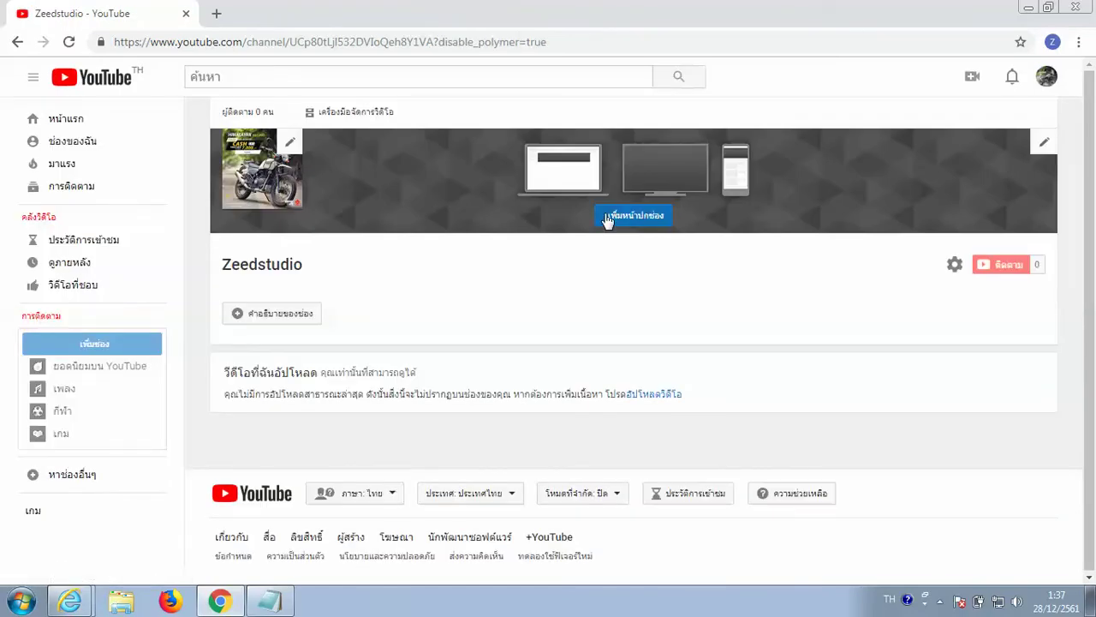
click(622, 220)
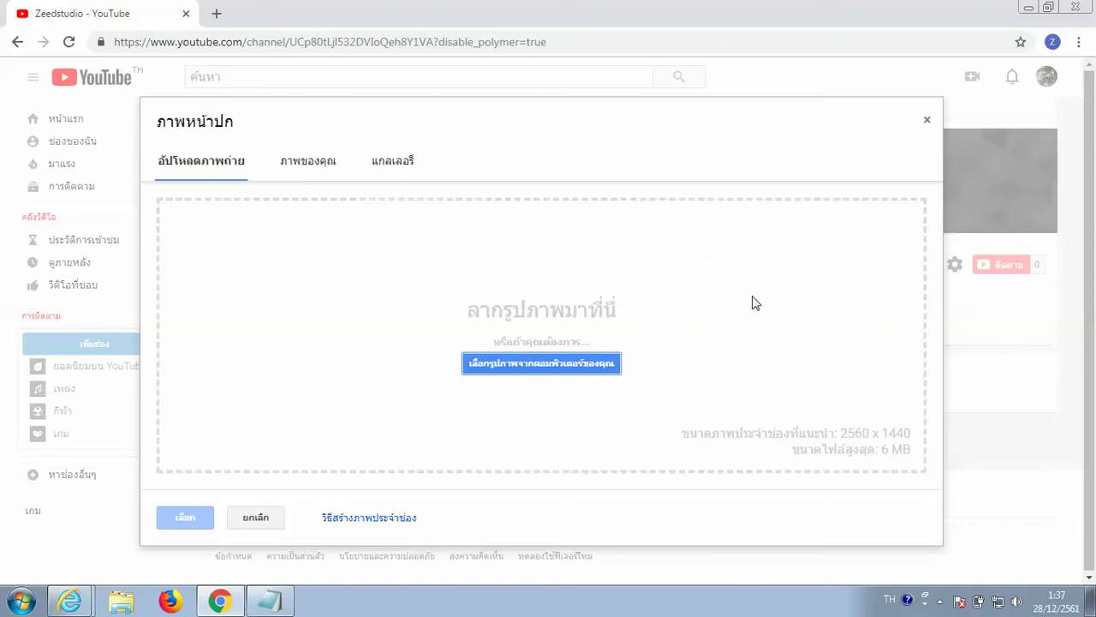
click(928, 121)
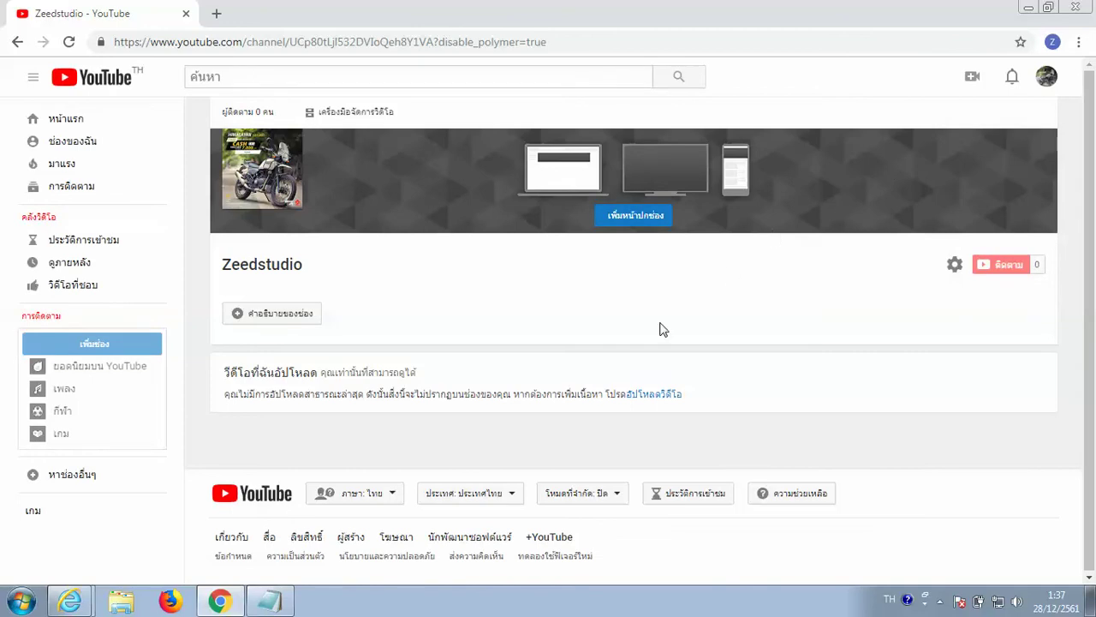